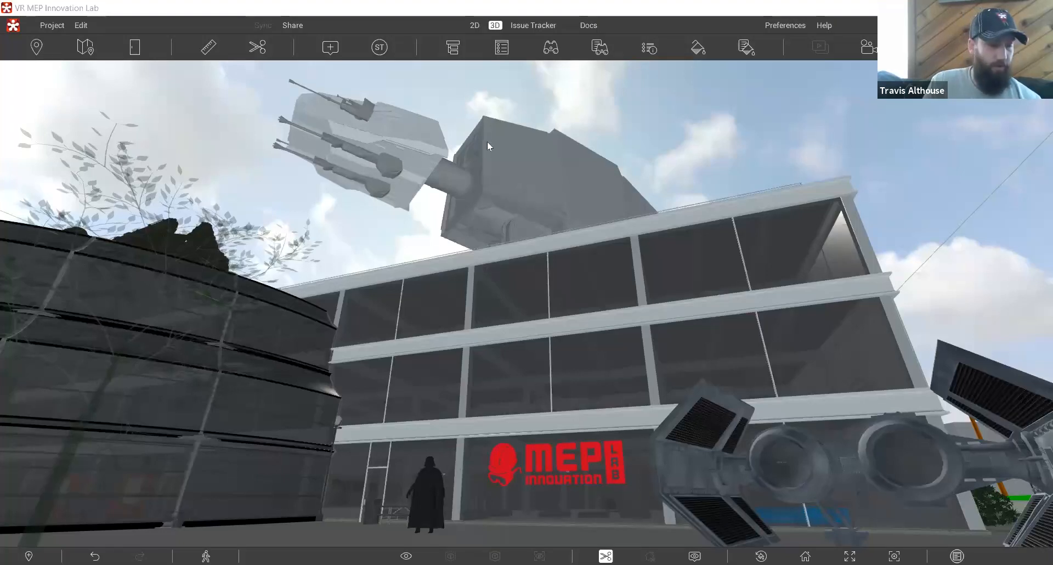
Step: Search the object tree for "pipe" so that all matching objects get selected
{"action": "left_click", "coordinate": [453, 48]}
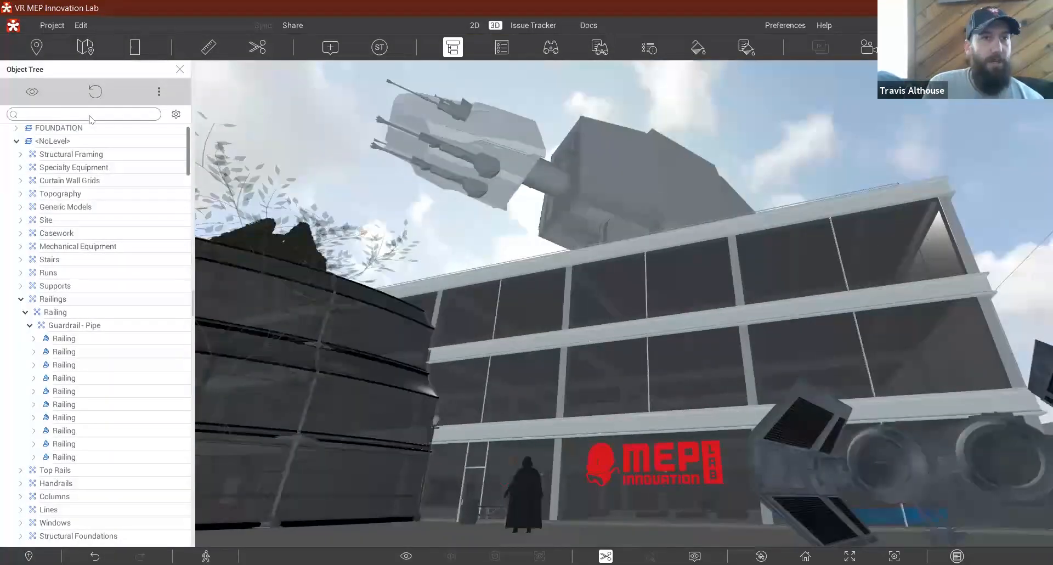
{"action": "left_click", "coordinate": [179, 69]}
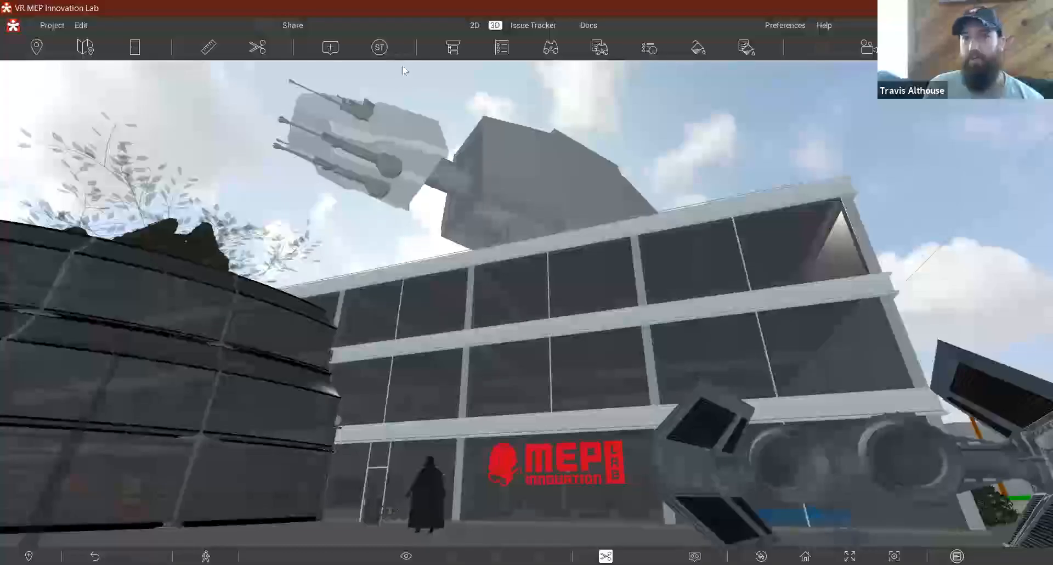
{"action": "left_click", "coordinate": [454, 48]}
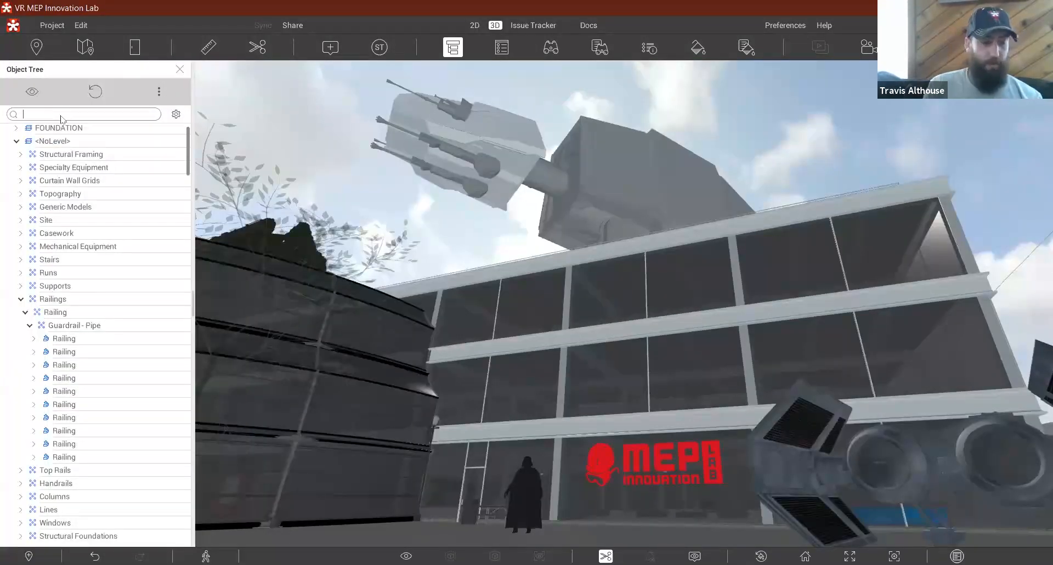
{"action": "type", "text": "pipe"}
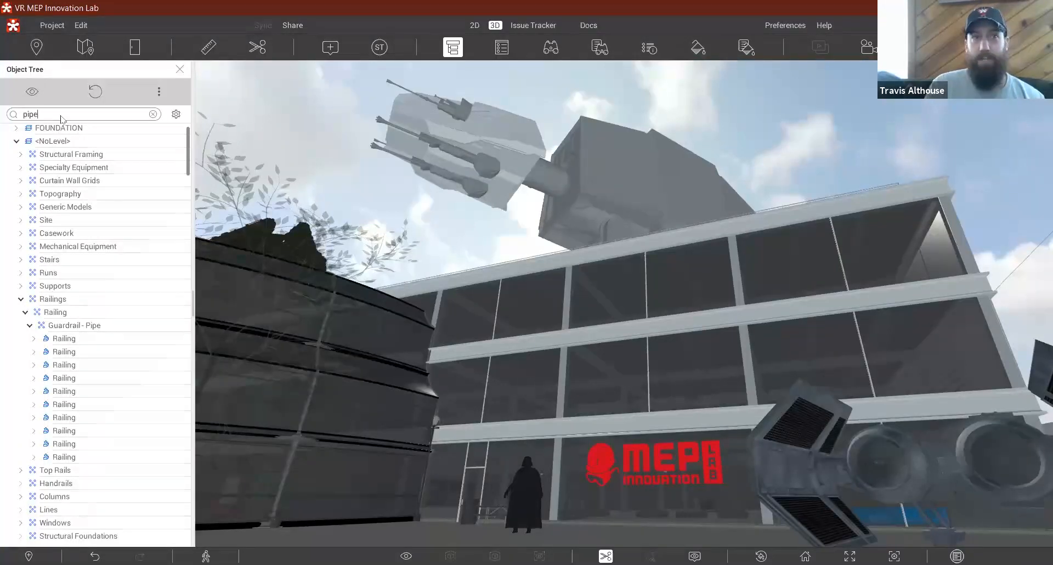
{"action": "key", "text": "Return"}
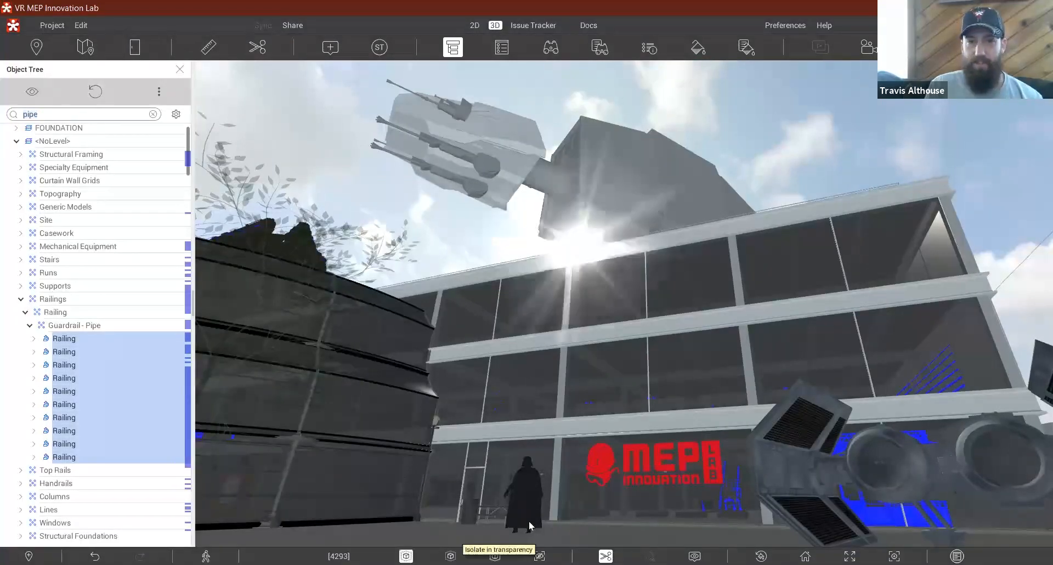
Step: Isolate the selected pipe objects so the rest of the model is hidden
{"action": "left_click", "coordinate": [406, 556]}
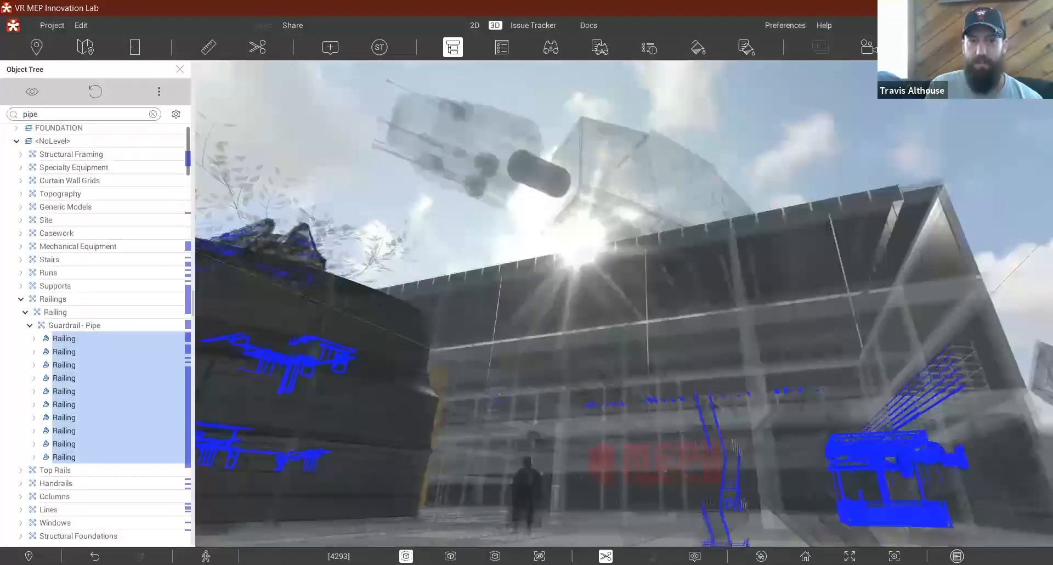
{"action": "left_click", "coordinate": [406, 556]}
Step: Clear the selection and examine the isolated piping from several distances and angles
{"action": "left_click_drag", "start_coordinate": [688, 329], "coordinate": [182, 8]}
{"action": "middle_click_drag", "start_coordinate": [181, 8], "coordinate": [628, 397]}
{"action": "left_click_drag", "start_coordinate": [628, 398], "coordinate": [663, 402]}
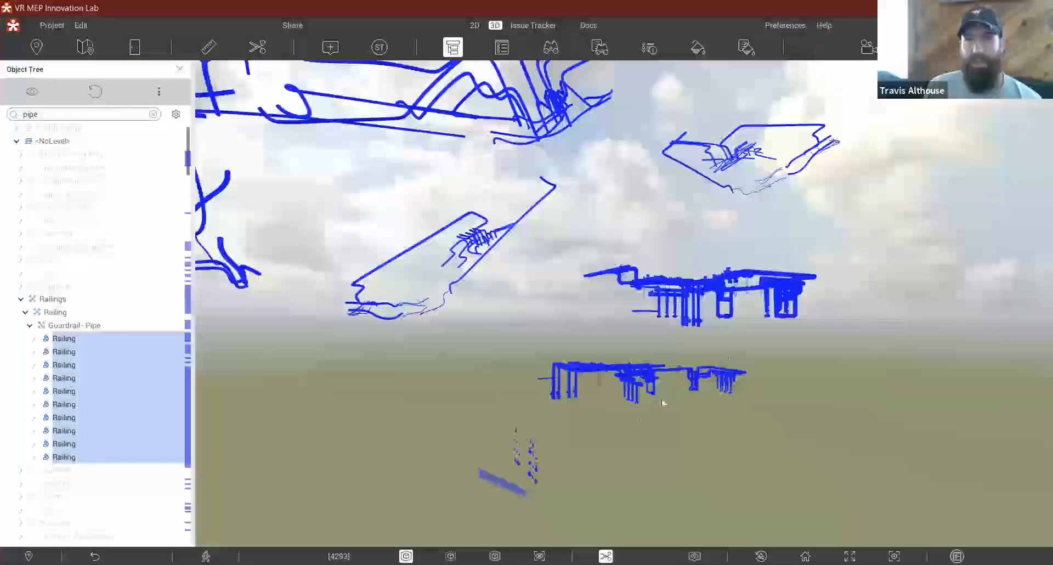
{"action": "right_click_drag", "start_coordinate": [663, 344], "coordinate": [687, 339]}
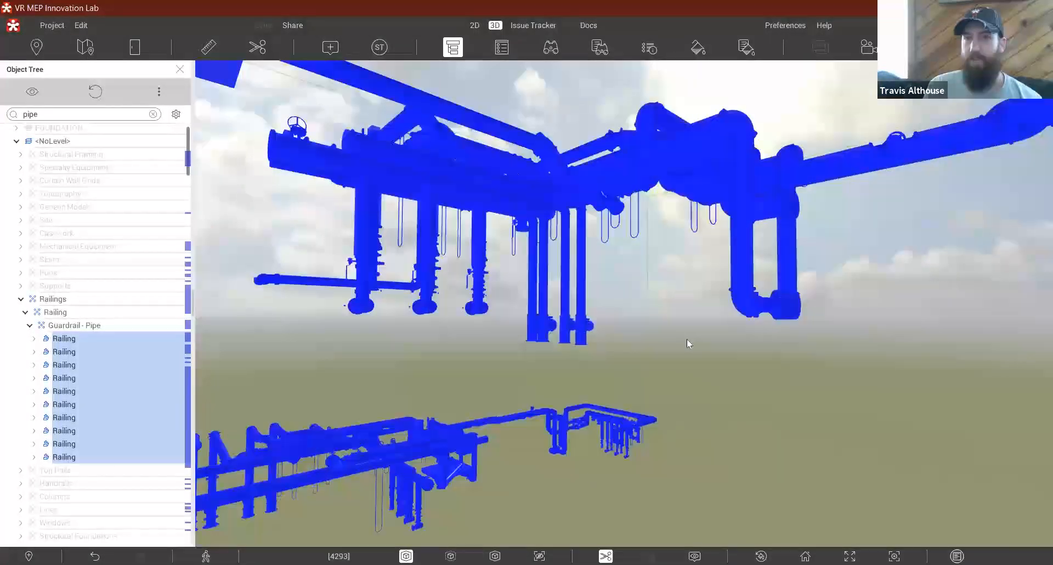
{"action": "left_click", "coordinate": [686, 339]}
{"action": "left_click_drag", "start_coordinate": [685, 245], "coordinate": [660, 519]}
{"action": "left_click_drag", "start_coordinate": [641, 99], "coordinate": [674, 232]}
{"action": "middle_click_drag", "start_coordinate": [684, 193], "coordinate": [426, 270]}
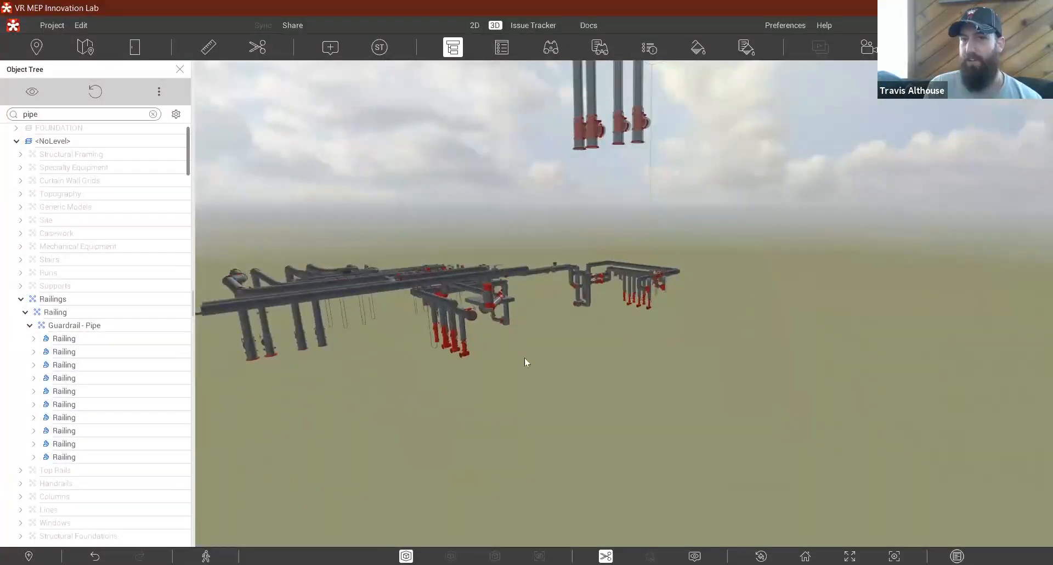
{"action": "middle_click_drag", "start_coordinate": [596, 235], "coordinate": [589, 471]}
Step: Reselect all objects matching "pipe" and list them in the Selection Inspector using the Field preset
{"action": "double_click", "coordinate": [73, 117]}
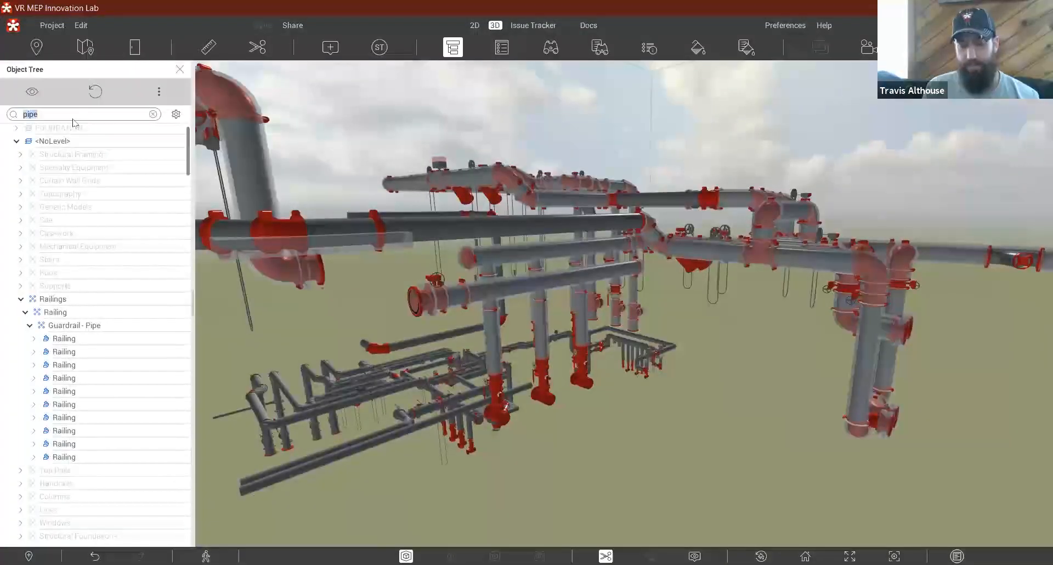
{"action": "key", "text": "Return"}
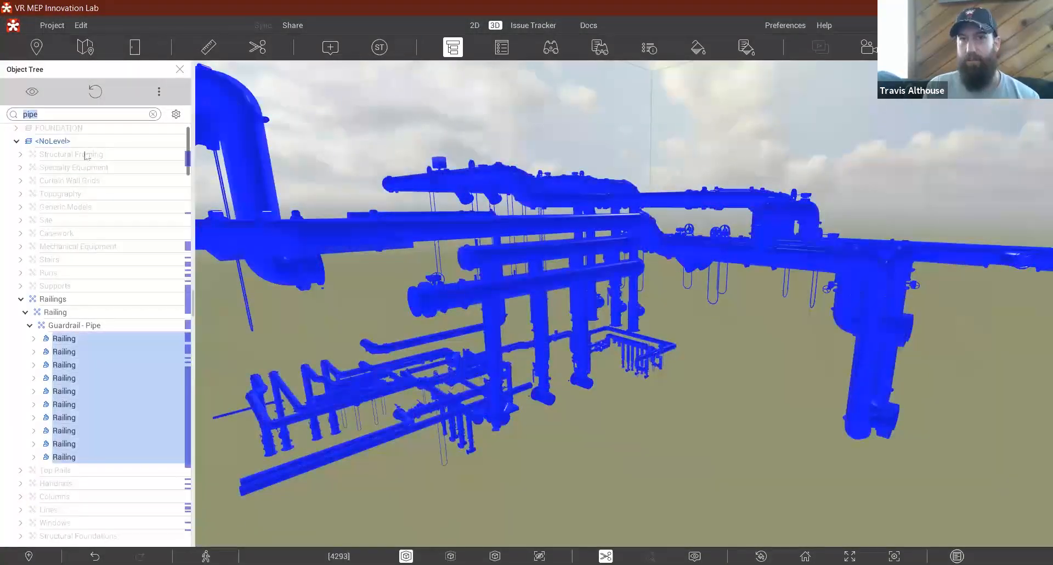
{"action": "left_click", "coordinate": [649, 48]}
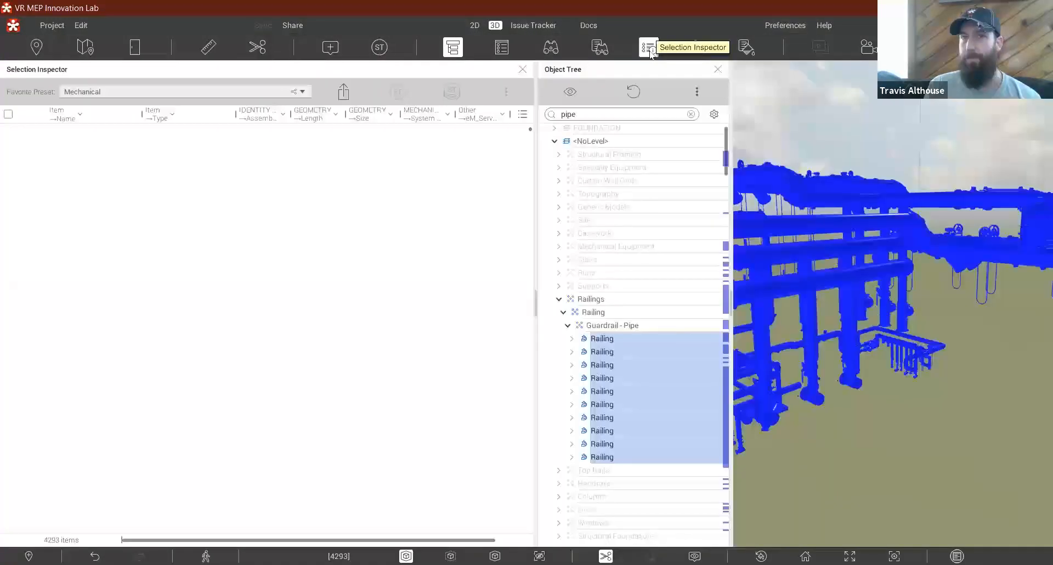
{"action": "left_click", "coordinate": [280, 96]}
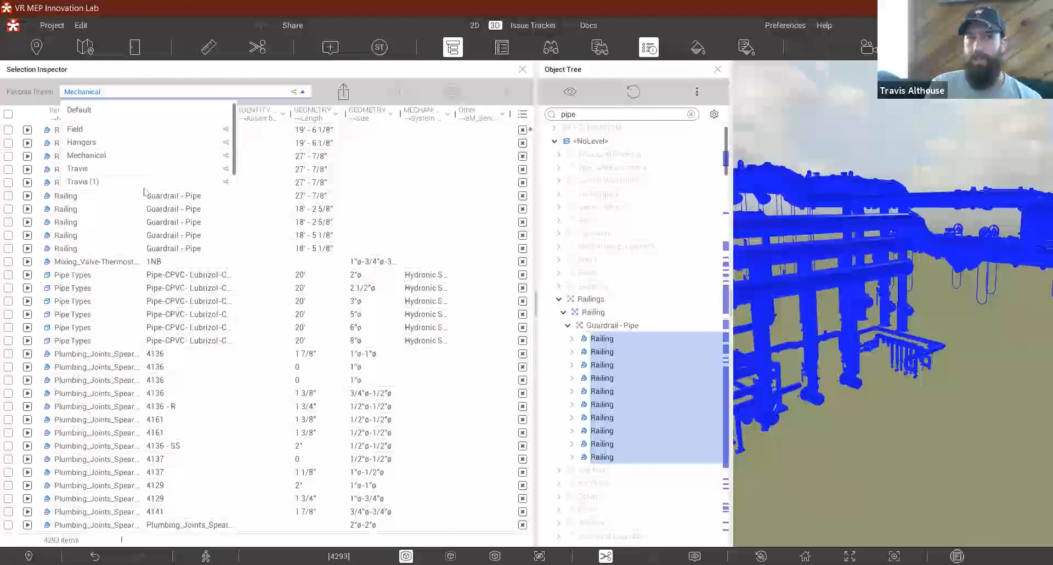
{"action": "left_click", "coordinate": [136, 130]}
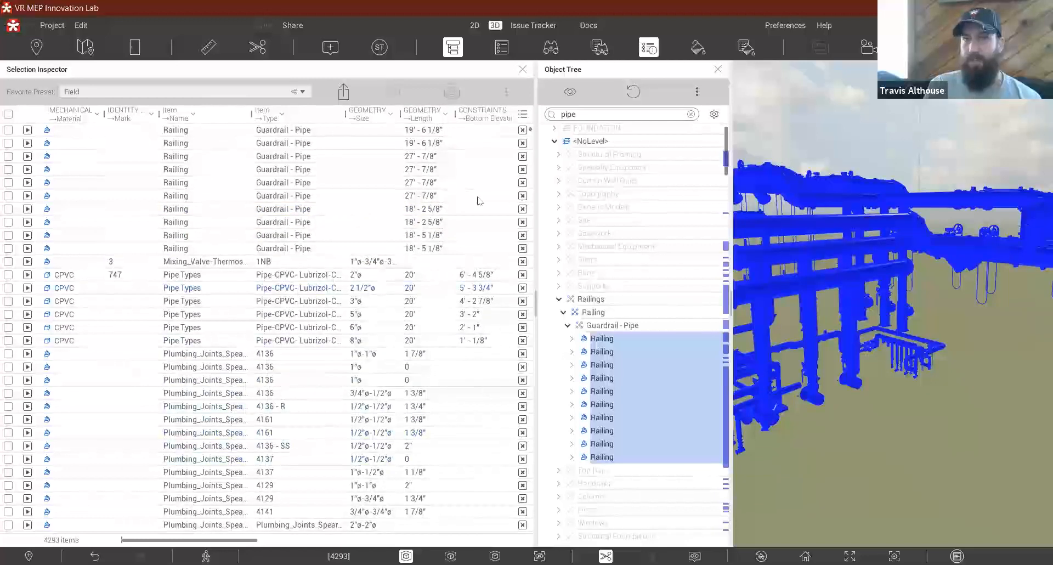
Step: Look through the Field preset's property columns and close the object tree
{"action": "left_click_drag", "start_coordinate": [252, 541], "coordinate": [321, 543]}
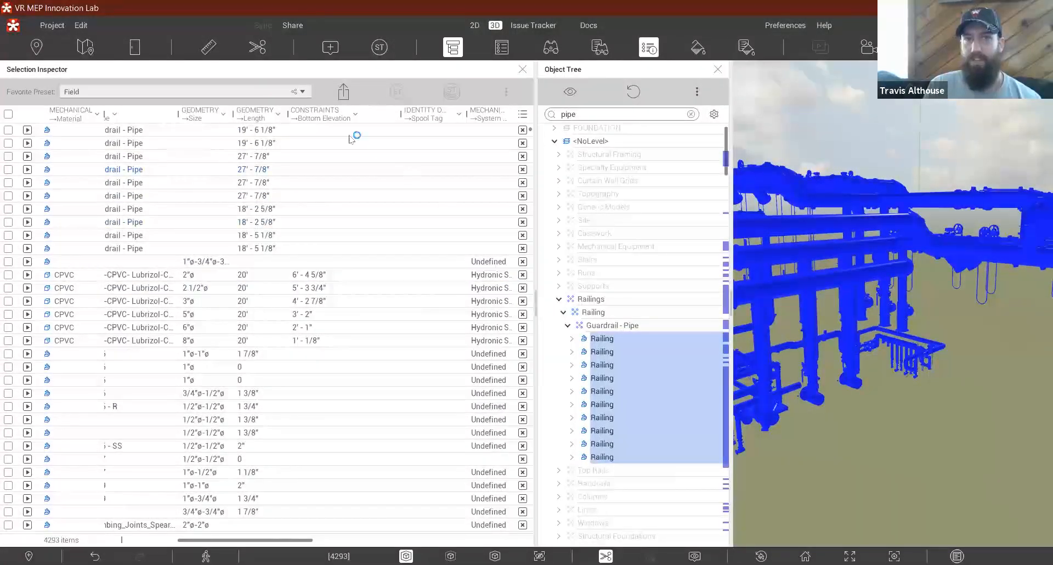
{"action": "left_click_drag", "start_coordinate": [296, 542], "coordinate": [362, 541]}
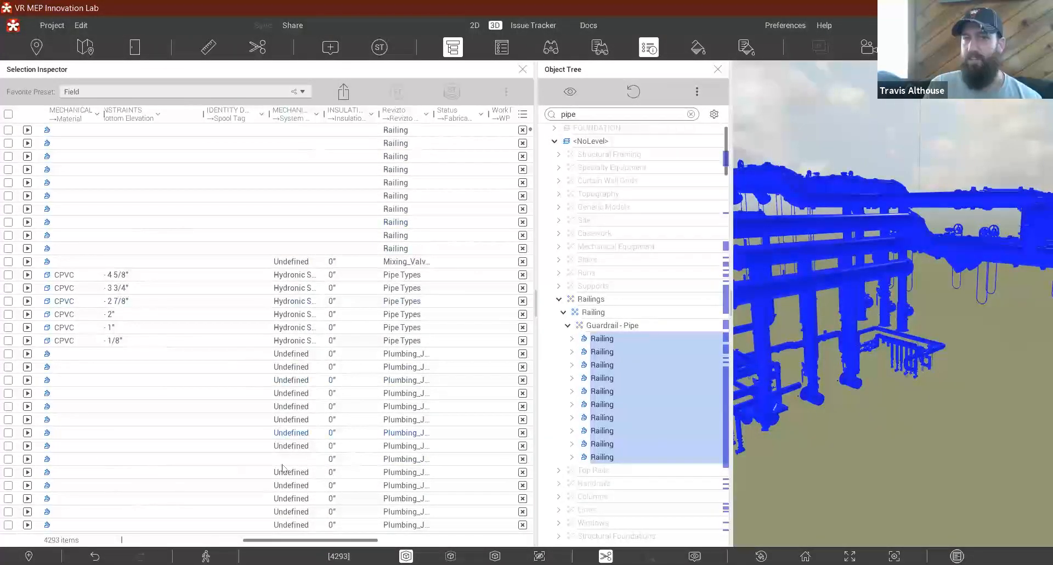
{"action": "left_click", "coordinate": [717, 69]}
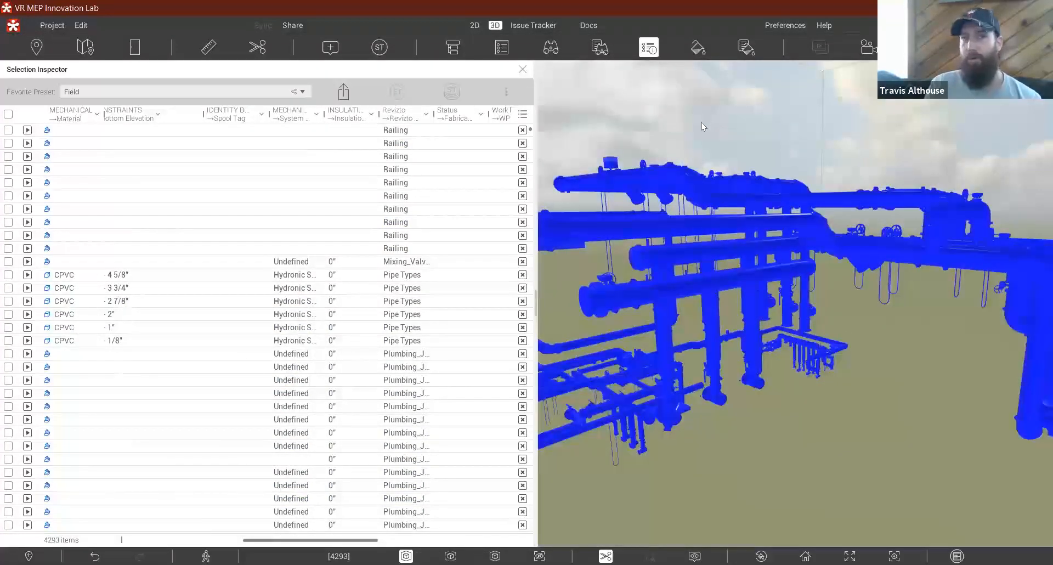
{"action": "left_click", "coordinate": [317, 116]}
{"action": "left_click", "coordinate": [536, 304]}
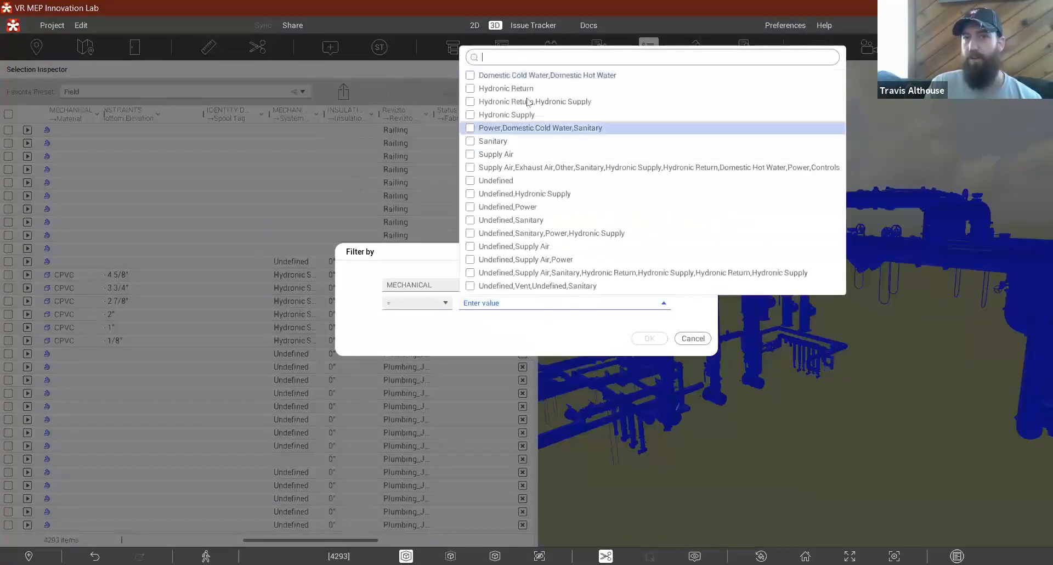
{"action": "left_click", "coordinate": [695, 338]}
{"action": "left_click", "coordinate": [695, 339]}
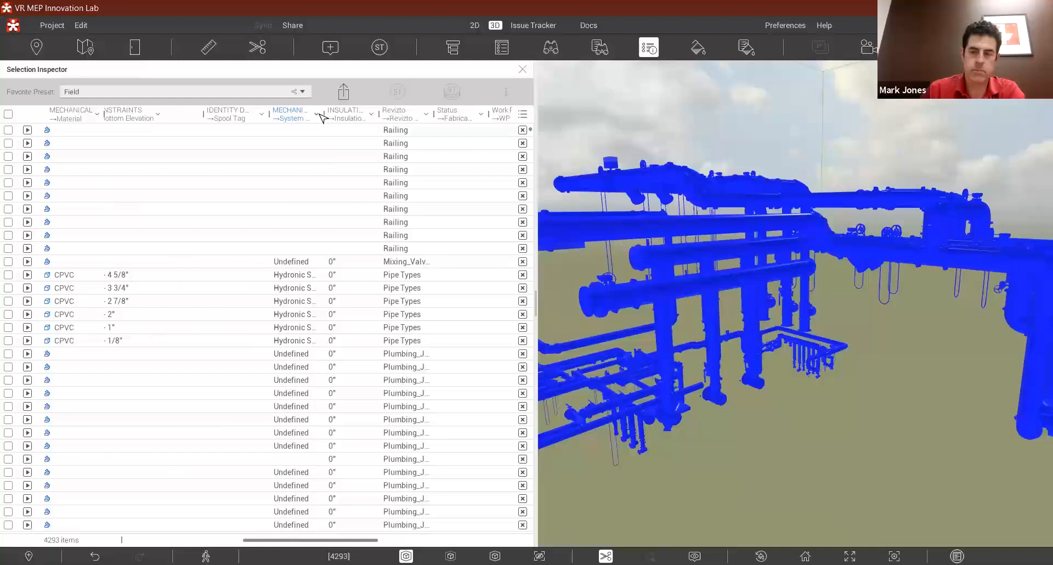
Step: Filter the listed objects by Mechanical System Classification equal to Hydronic Return
{"action": "left_click", "coordinate": [318, 114]}
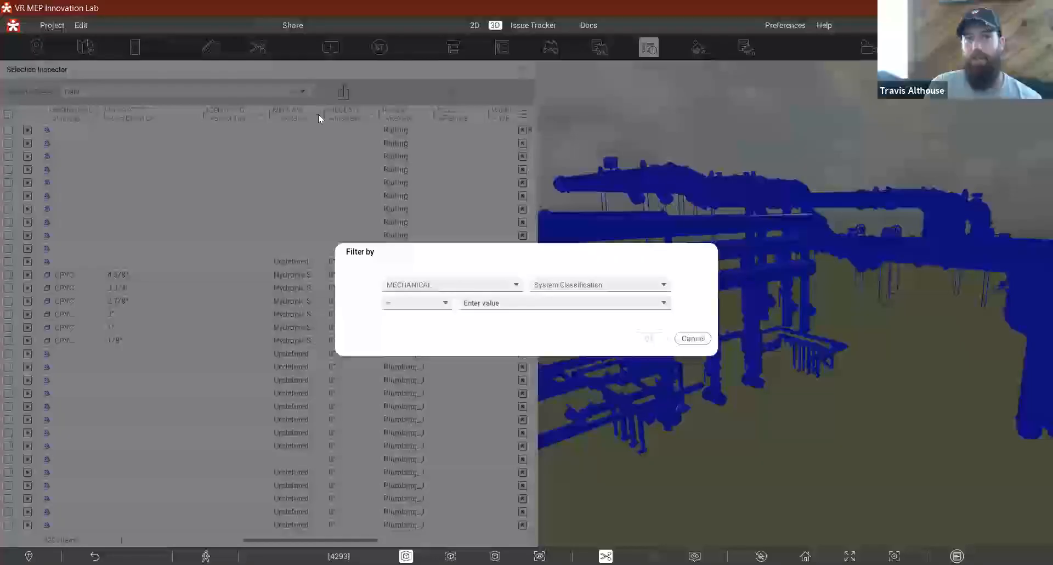
{"action": "left_click", "coordinate": [597, 305]}
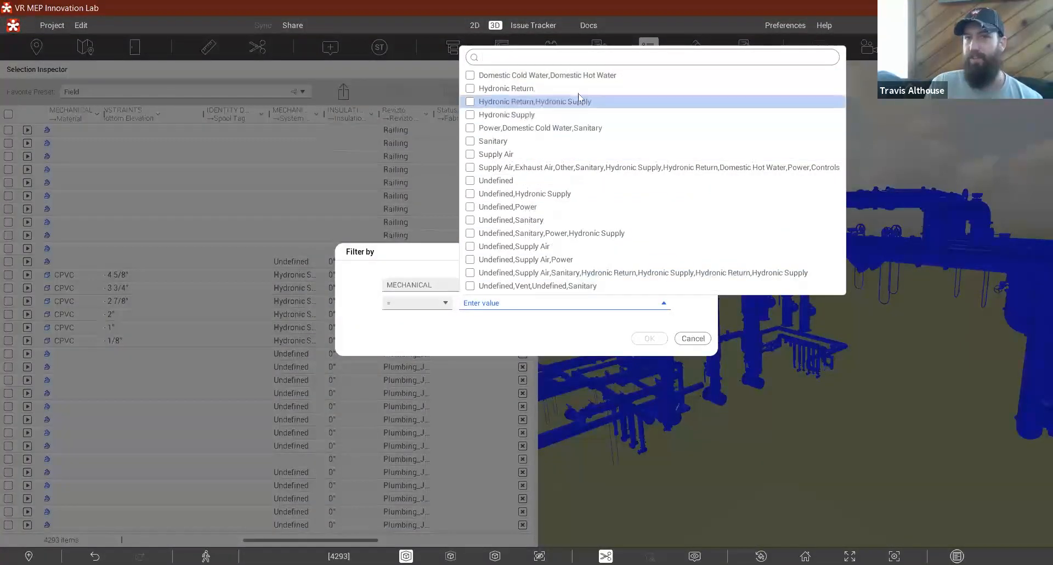
{"action": "left_click", "coordinate": [554, 89]}
{"action": "left_click", "coordinate": [507, 343]}
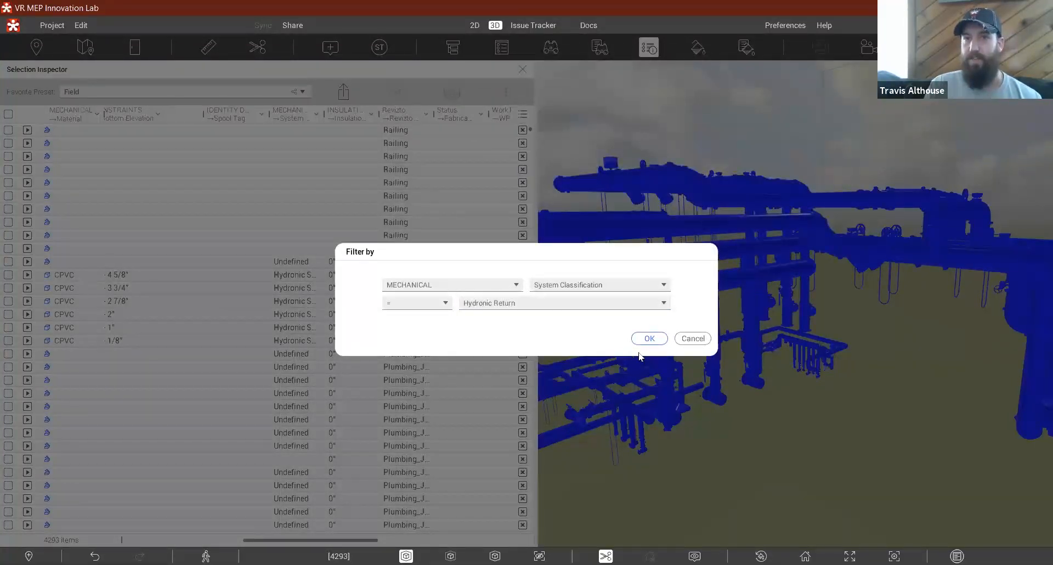
{"action": "left_click", "coordinate": [648, 338]}
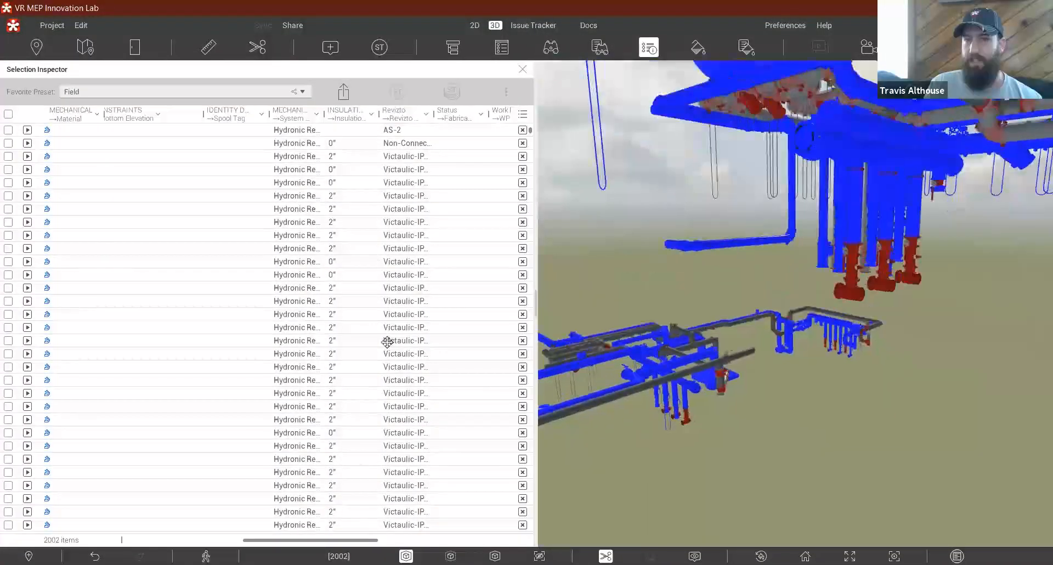
Step: Examine the selected hydronic return piping in the 3D model from a distance and up close
{"action": "middle_click_drag", "start_coordinate": [852, 439], "coordinate": [971, 439]}
{"action": "left_click_drag", "start_coordinate": [976, 438], "coordinate": [877, 460]}
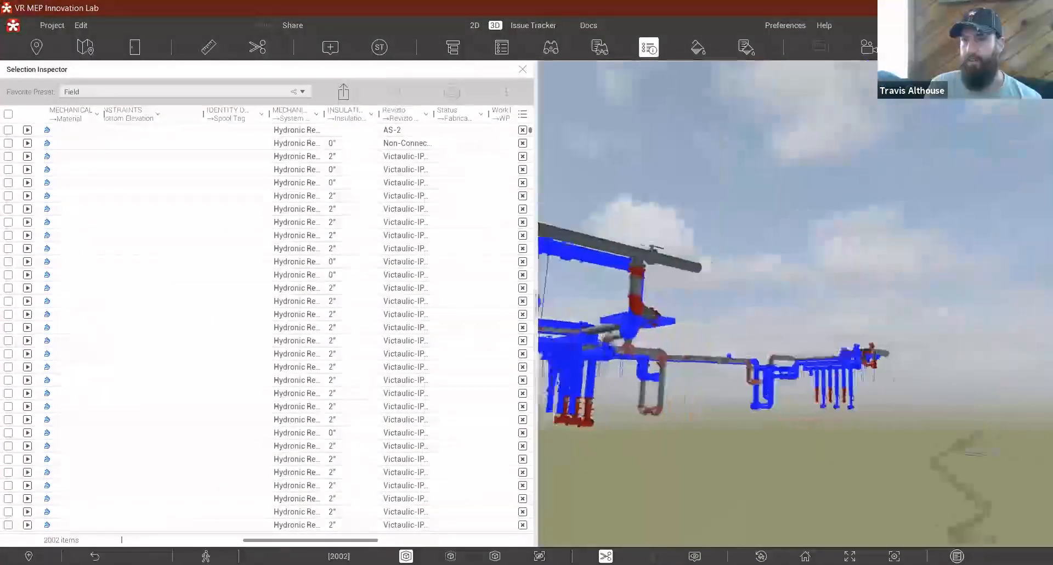
{"action": "left_click_drag", "start_coordinate": [1045, 285], "coordinate": [498, 157]}
{"action": "right_click_drag", "start_coordinate": [498, 157], "coordinate": [769, 165]}
{"action": "left_click_drag", "start_coordinate": [769, 165], "coordinate": [1021, 186]}
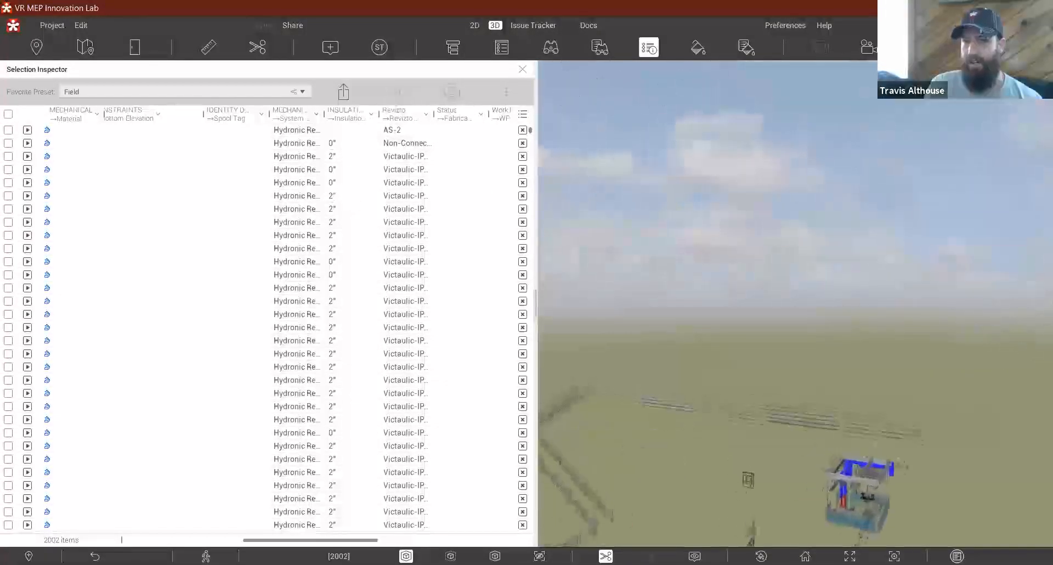
{"action": "left_click_drag", "start_coordinate": [823, 411], "coordinate": [791, 156]}
{"action": "middle_click_drag", "start_coordinate": [791, 156], "coordinate": [749, 442]}
{"action": "left_click_drag", "start_coordinate": [750, 442], "coordinate": [912, 403]}
{"action": "left_click_drag", "start_coordinate": [723, 386], "coordinate": [789, 384]}
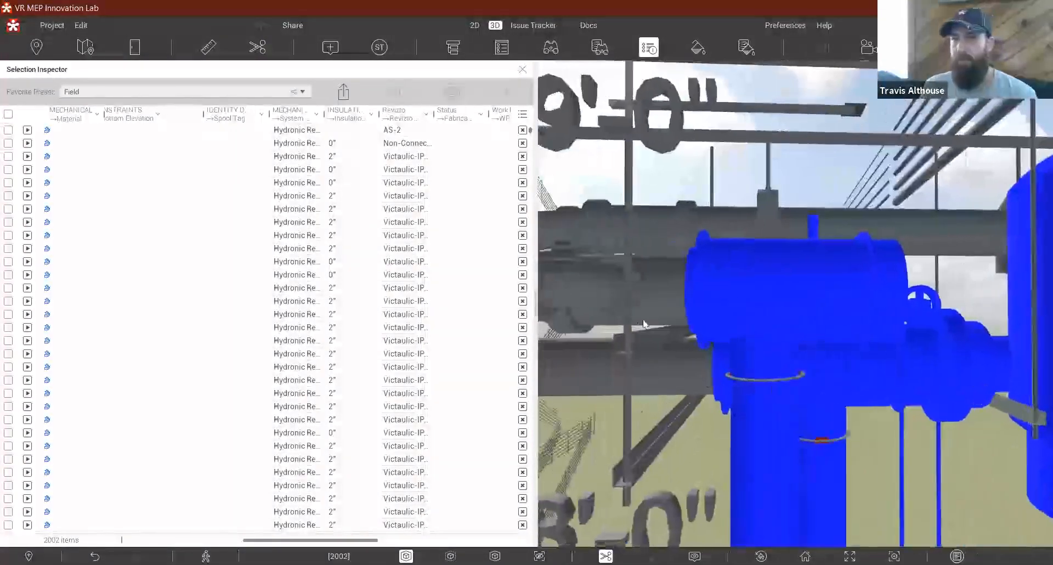
{"action": "scroll", "coordinate": [631, 351], "scroll_direction": "down", "scroll_amount": 3}
{"action": "middle_click_drag", "start_coordinate": [649, 351], "coordinate": [896, 399]}
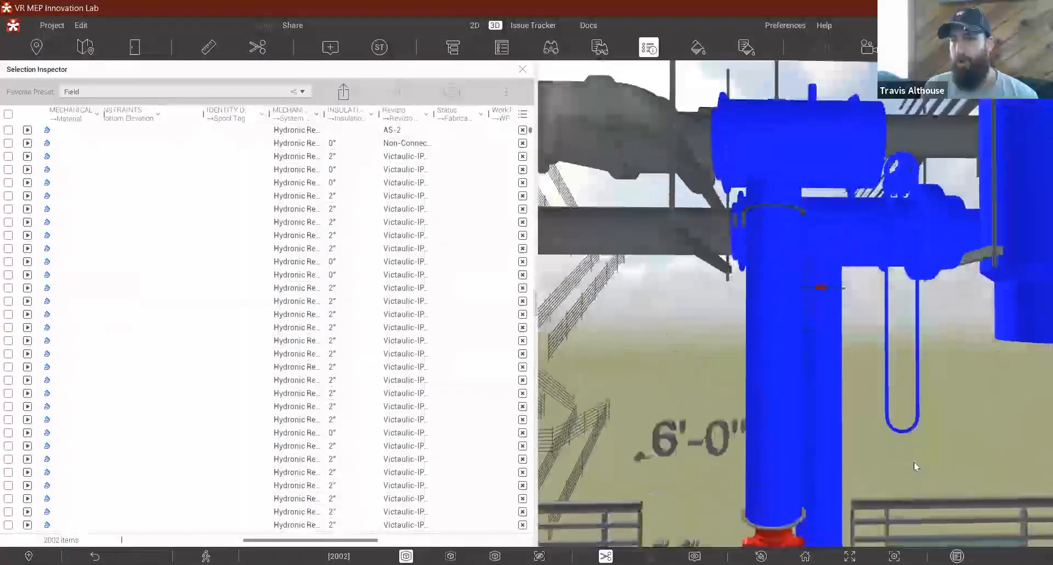
{"action": "middle_click_drag", "start_coordinate": [916, 460], "coordinate": [916, 415]}
{"action": "left_click_drag", "start_coordinate": [878, 438], "coordinate": [653, 488]}
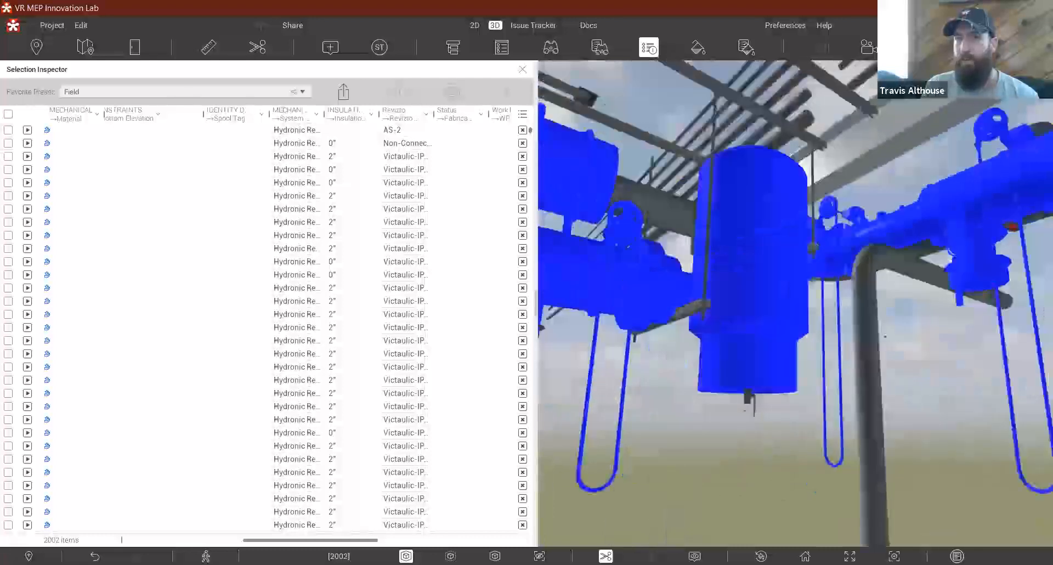
{"action": "scroll", "coordinate": [834, 216], "scroll_direction": "up", "scroll_amount": 5}
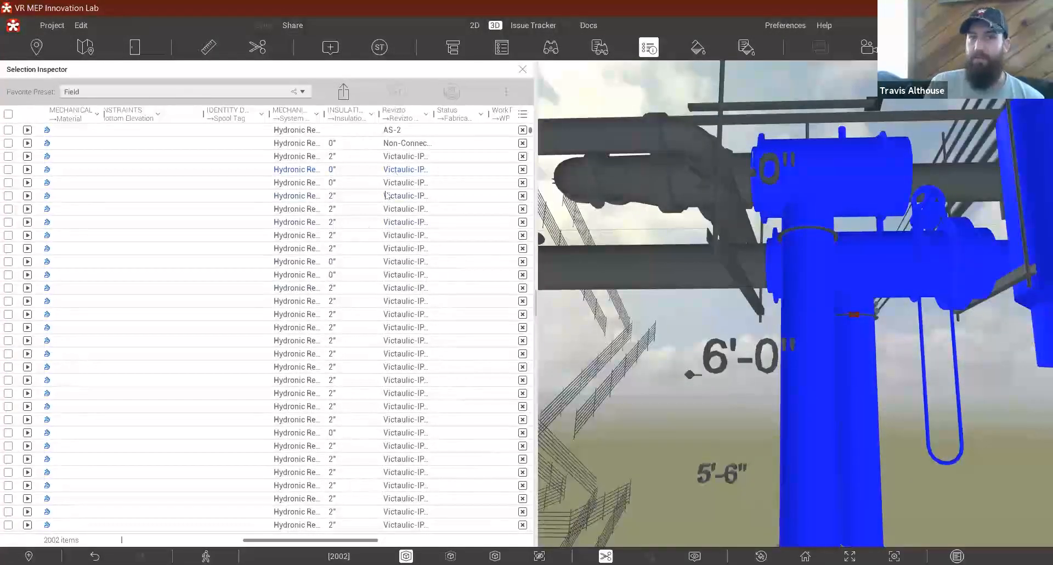
Step: Filter the hydronic return objects by Mechanical Material equal to Steel, Carbon
{"action": "scroll", "coordinate": [307, 406], "scroll_direction": "down", "scroll_amount": 8}
{"action": "left_click_drag", "start_coordinate": [315, 543], "coordinate": [198, 543]}
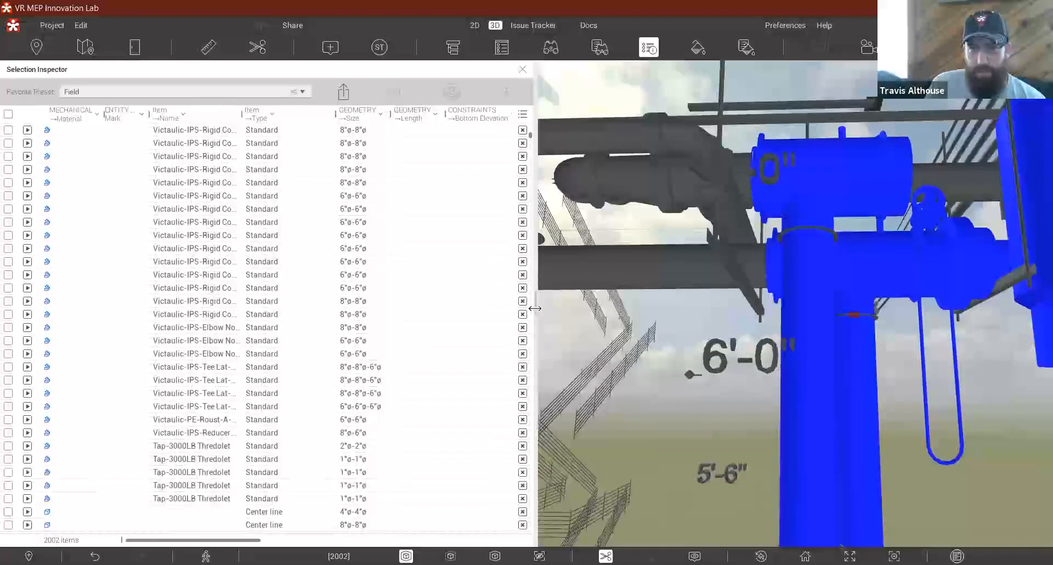
{"action": "scroll", "coordinate": [532, 340], "scroll_direction": "down", "scroll_amount": 15}
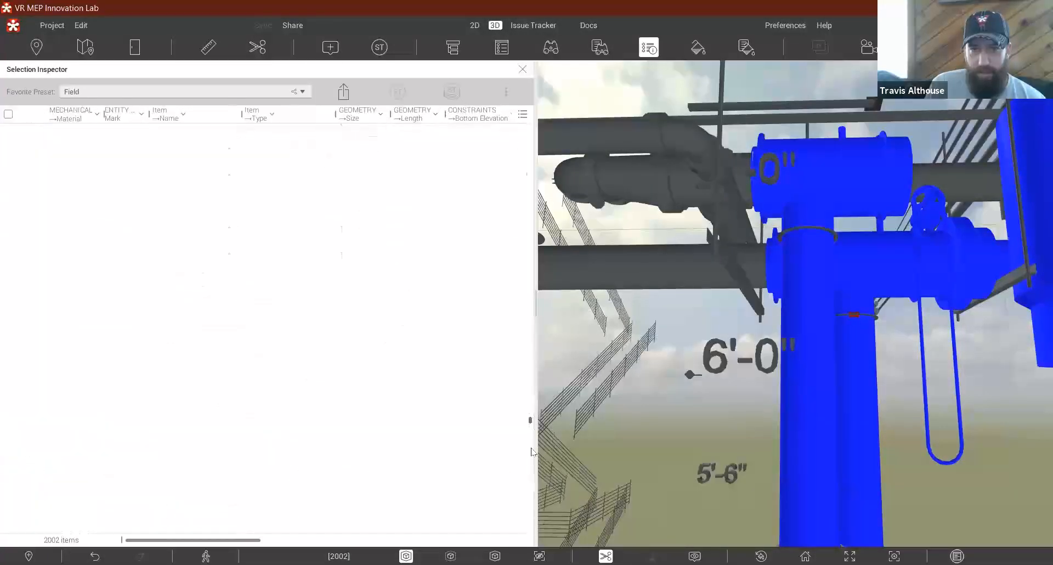
{"action": "scroll", "coordinate": [527, 504], "scroll_direction": "down", "scroll_amount": 10}
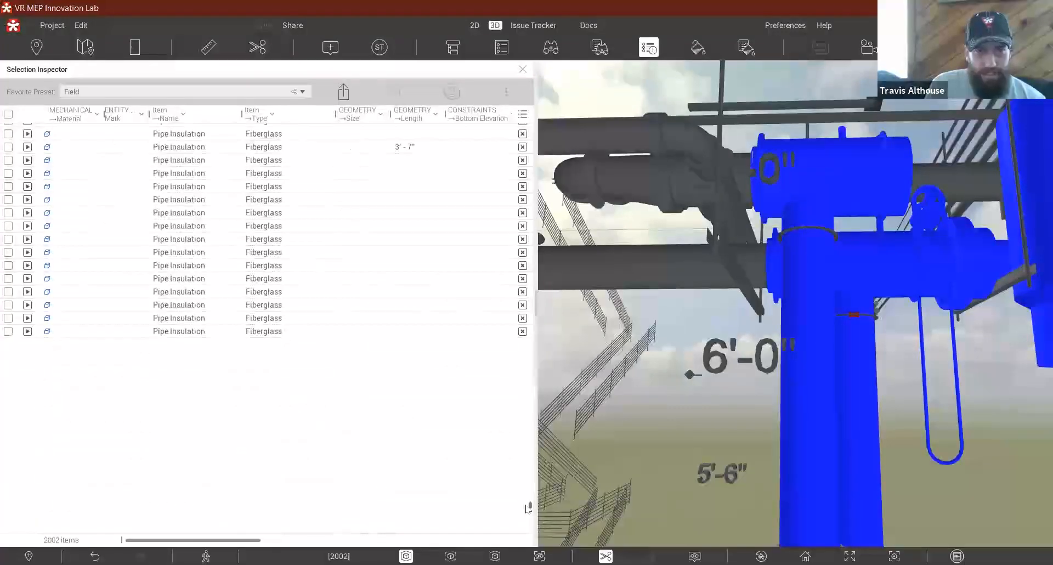
{"action": "left_click_drag", "start_coordinate": [530, 526], "coordinate": [538, 177]}
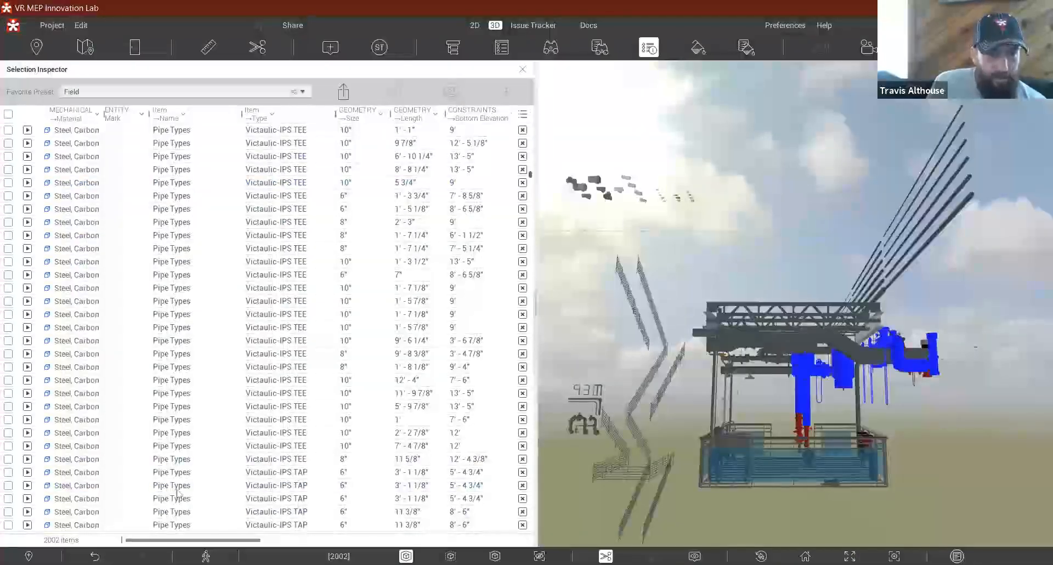
{"action": "left_click", "coordinate": [97, 114]}
{"action": "left_click", "coordinate": [505, 305]}
{"action": "left_click", "coordinate": [497, 76]}
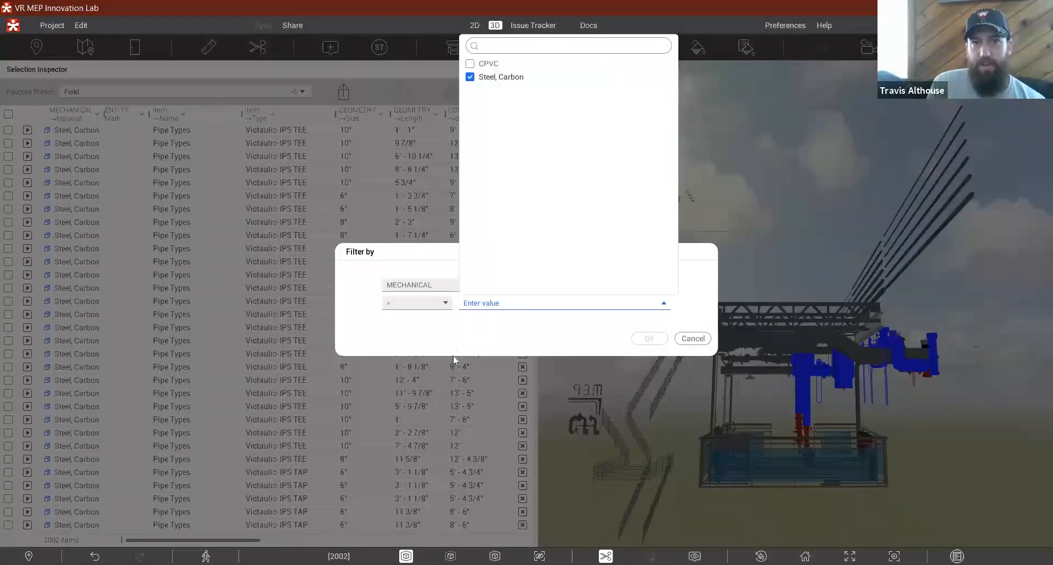
{"action": "left_click", "coordinate": [468, 370]}
{"action": "left_click", "coordinate": [649, 338]}
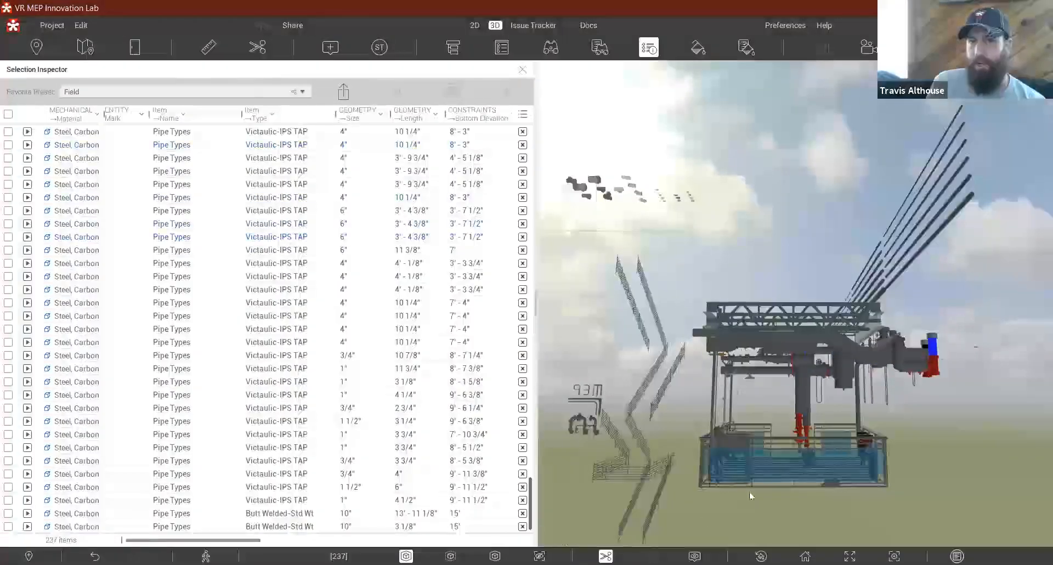
Step: Examine the filtered carbon steel hydronic return piping in the 3D model from several angles and distances
{"action": "left_click_drag", "start_coordinate": [997, 464], "coordinate": [891, 404]}
{"action": "scroll", "coordinate": [890, 405], "scroll_direction": "up", "scroll_amount": 6}
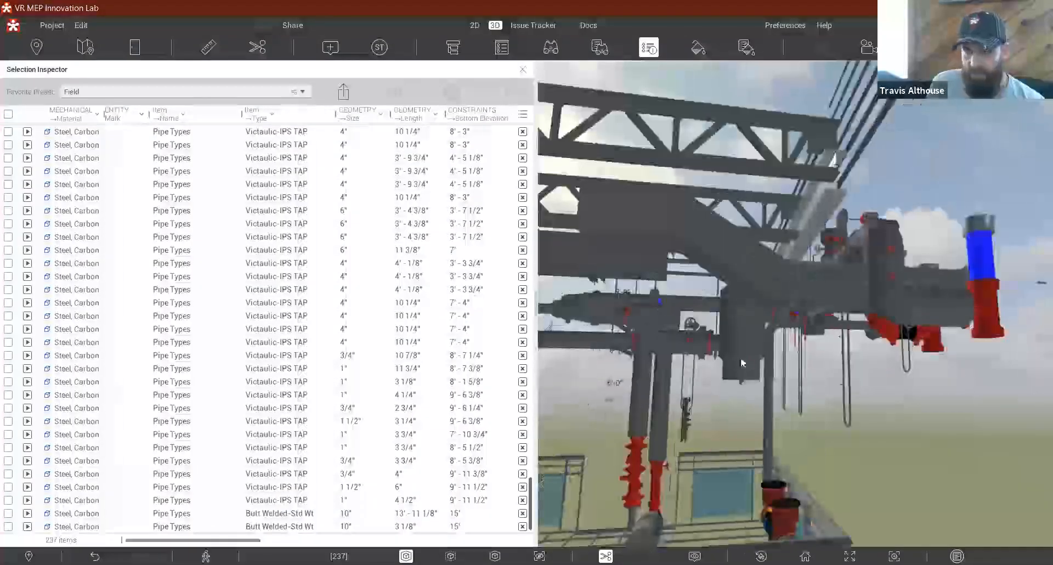
{"action": "left_click_drag", "start_coordinate": [889, 452], "coordinate": [952, 452]}
{"action": "scroll", "coordinate": [799, 473], "scroll_direction": "down", "scroll_amount": 10}
{"action": "left_click_drag", "start_coordinate": [799, 473], "coordinate": [729, 480]}
{"action": "left_click_drag", "start_coordinate": [812, 230], "coordinate": [768, 263]}
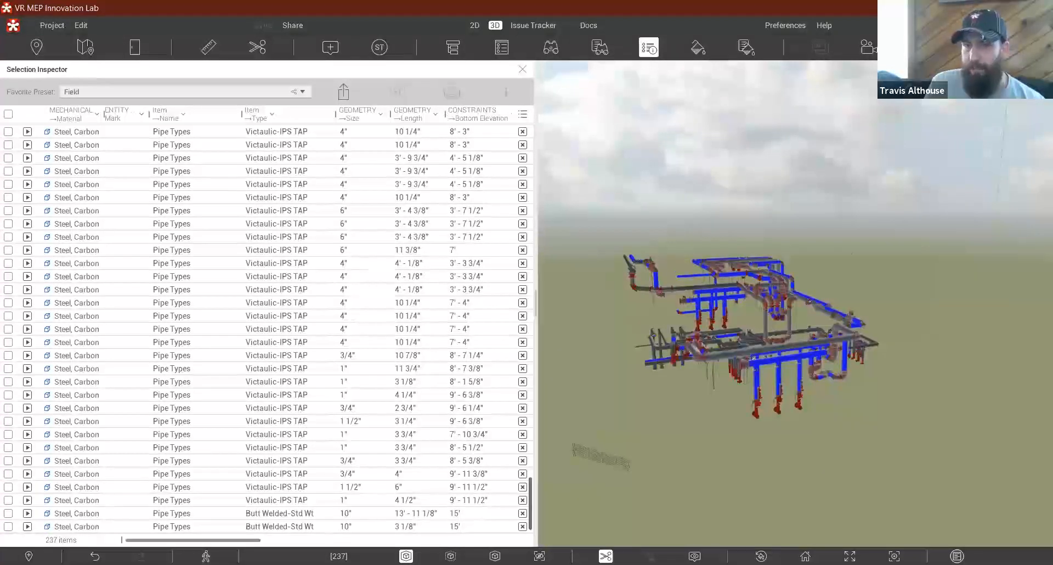
{"action": "scroll", "coordinate": [830, 278], "scroll_direction": "up", "scroll_amount": 5}
{"action": "left_click_drag", "start_coordinate": [830, 278], "coordinate": [848, 181]}
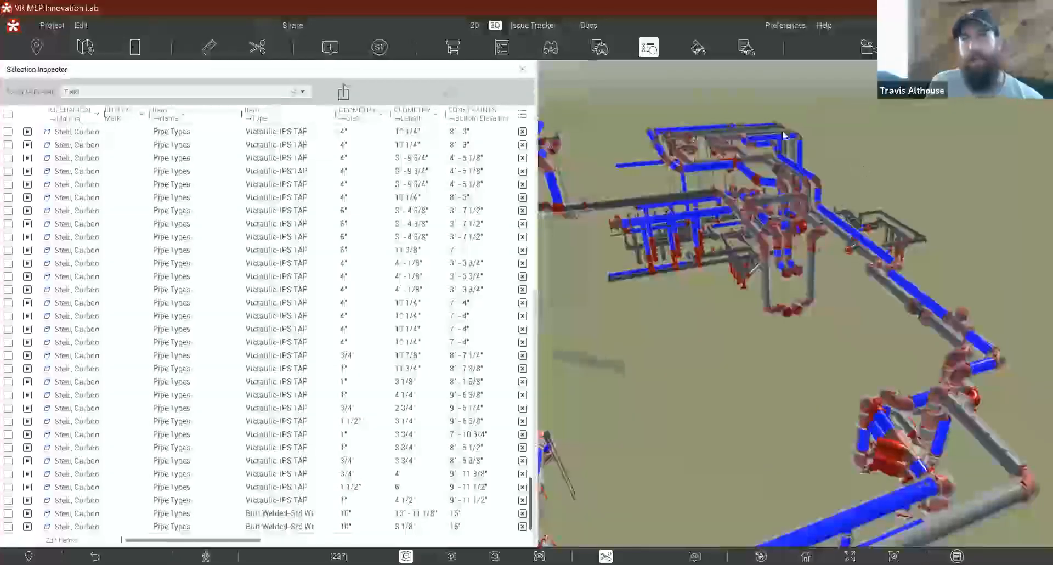
Step: Bring up the CSV export of the filtered object list, cancel it, and close the Selection Inspector
{"action": "left_click", "coordinate": [345, 90]}
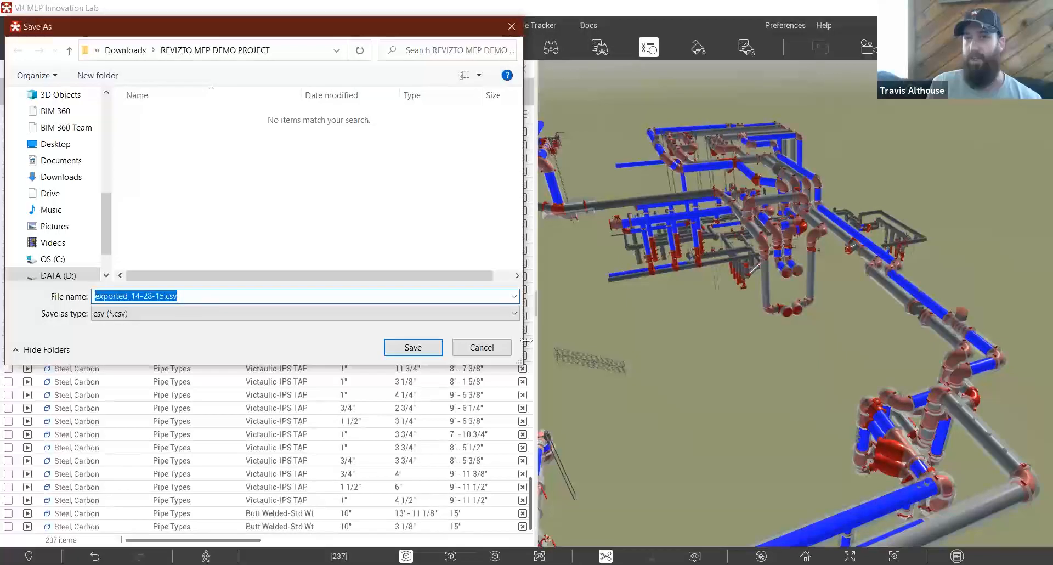
{"action": "left_click", "coordinate": [466, 350]}
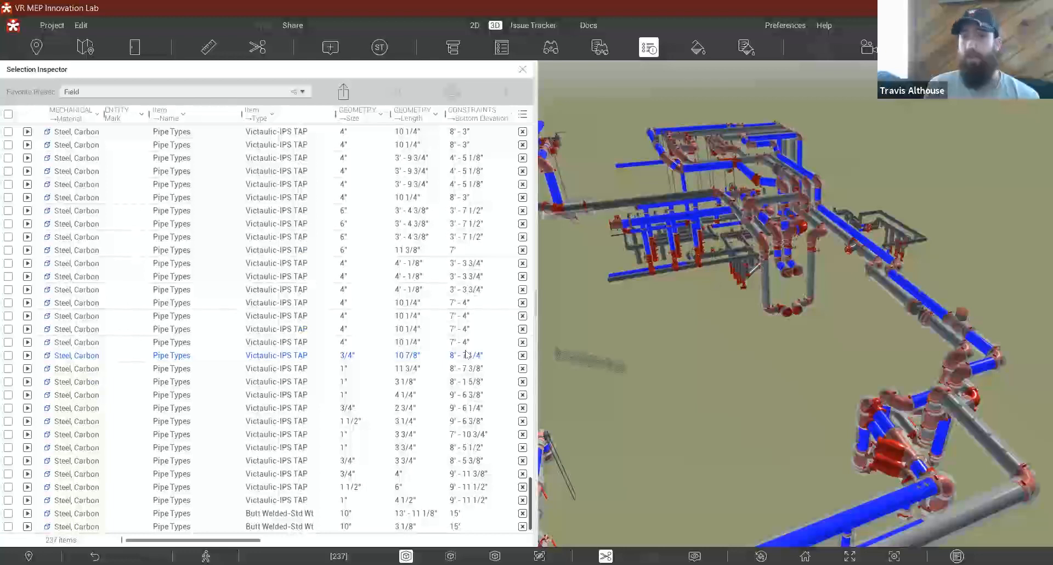
{"action": "left_click", "coordinate": [522, 69]}
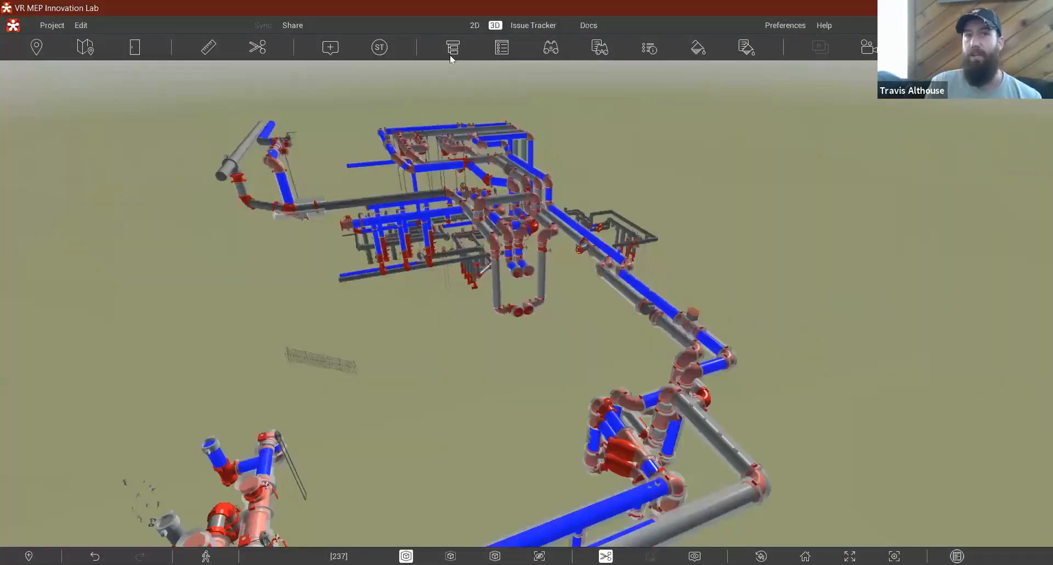
Step: Search the object tree for "elbow" to select the matching fittings and list them in the Selection Inspector
{"action": "left_click", "coordinate": [453, 48]}
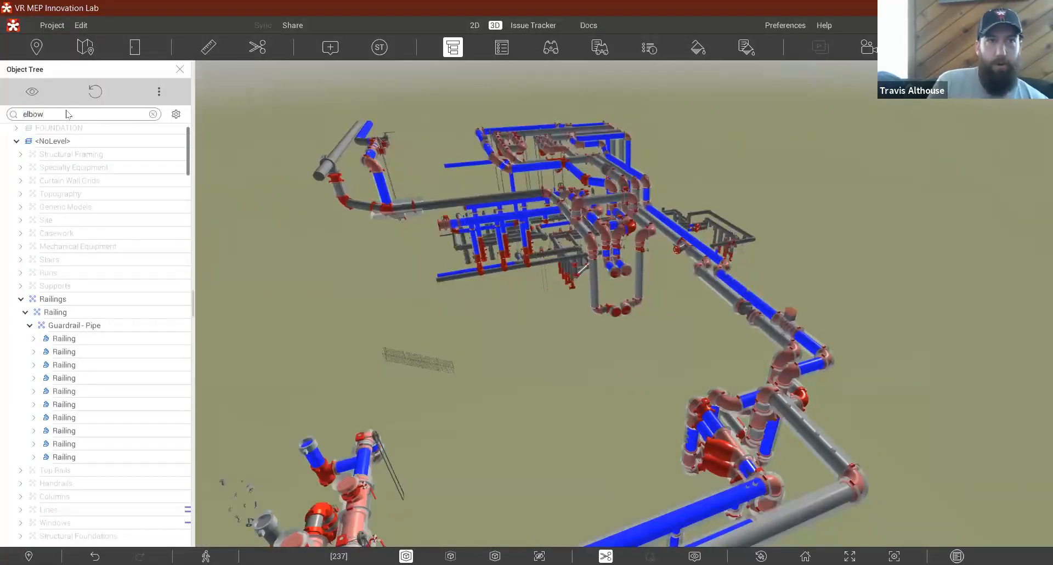
{"action": "key", "text": "Return"}
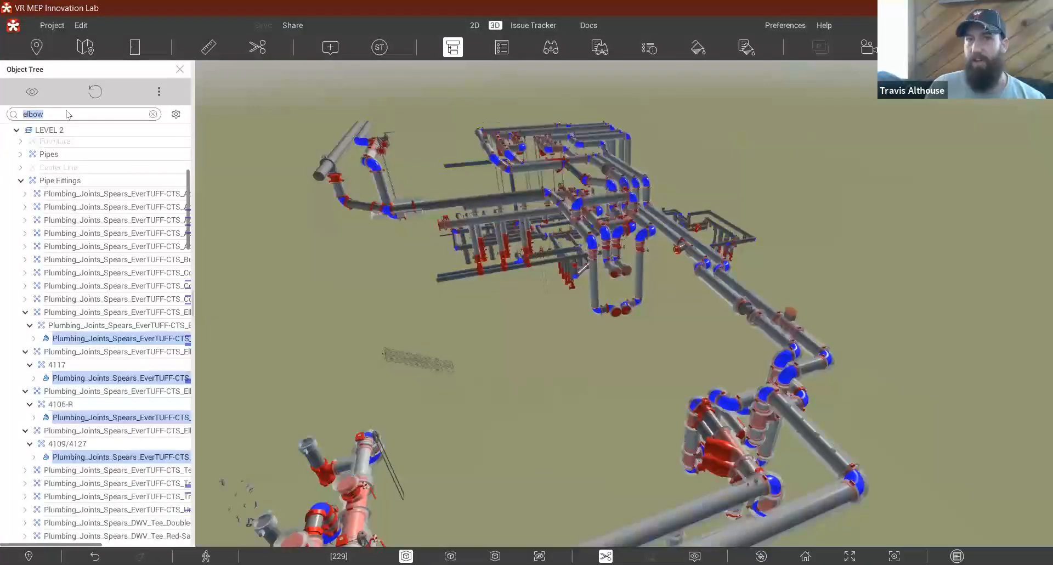
{"action": "left_click", "coordinate": [649, 48]}
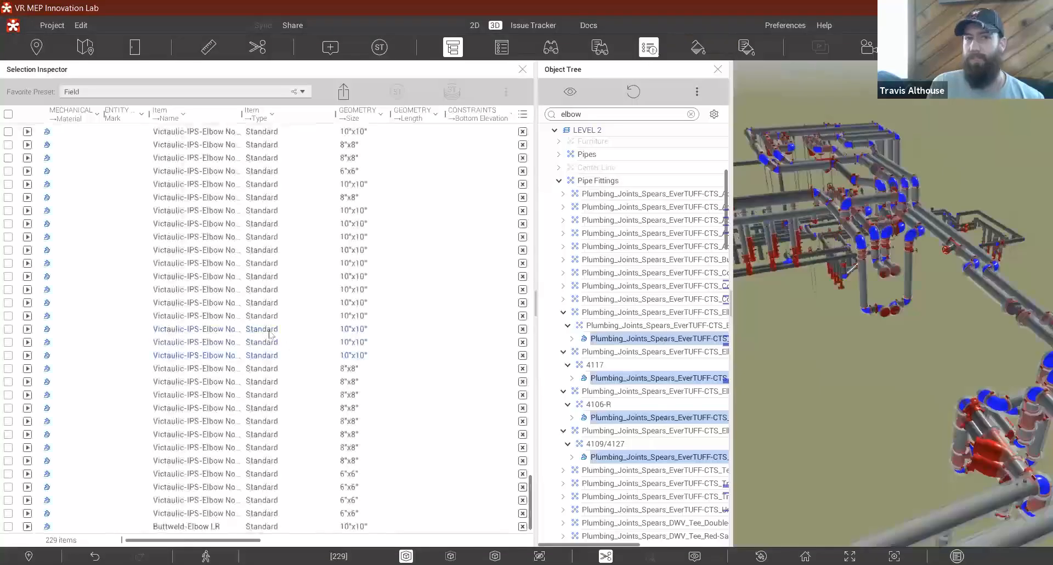
Step: Look through the elbow list's property columns, check the available Identity Data Spool Tag filter values, and cancel the filter
{"action": "scroll", "coordinate": [388, 345], "scroll_direction": "up", "scroll_amount": 3}
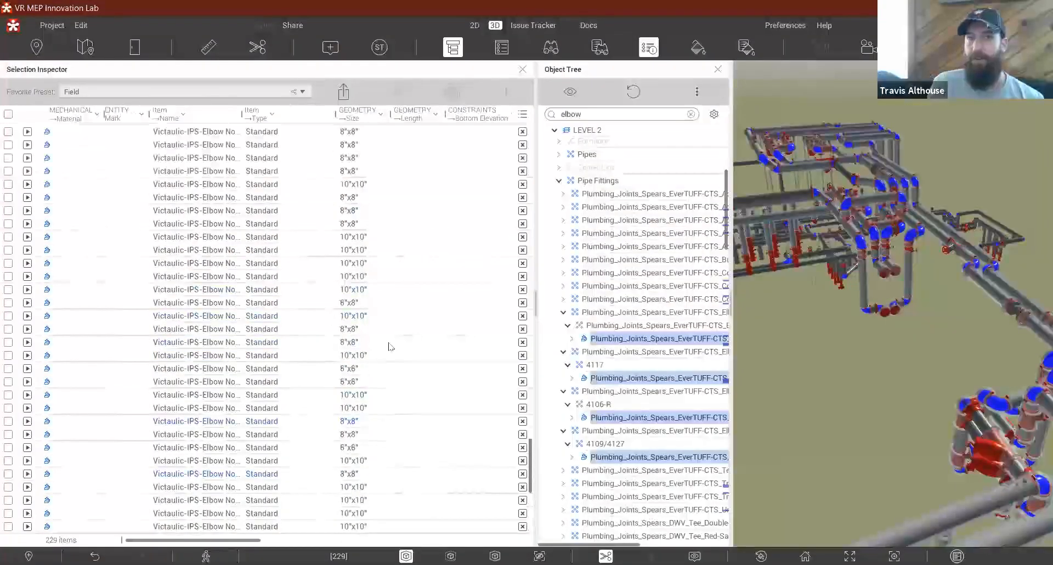
{"action": "scroll", "coordinate": [389, 346], "scroll_direction": "up", "scroll_amount": 3}
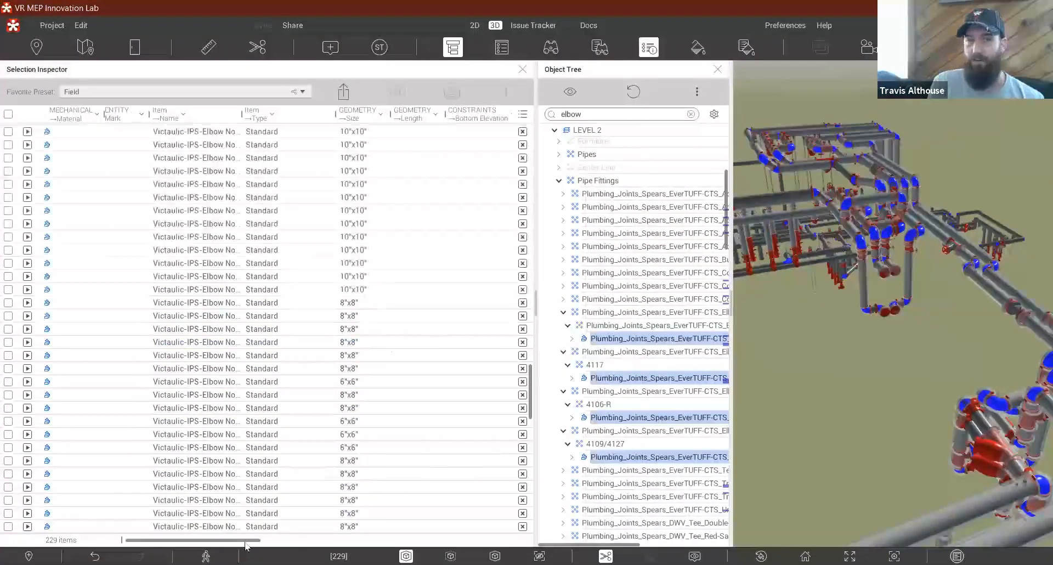
{"action": "left_click_drag", "start_coordinate": [258, 543], "coordinate": [374, 548]}
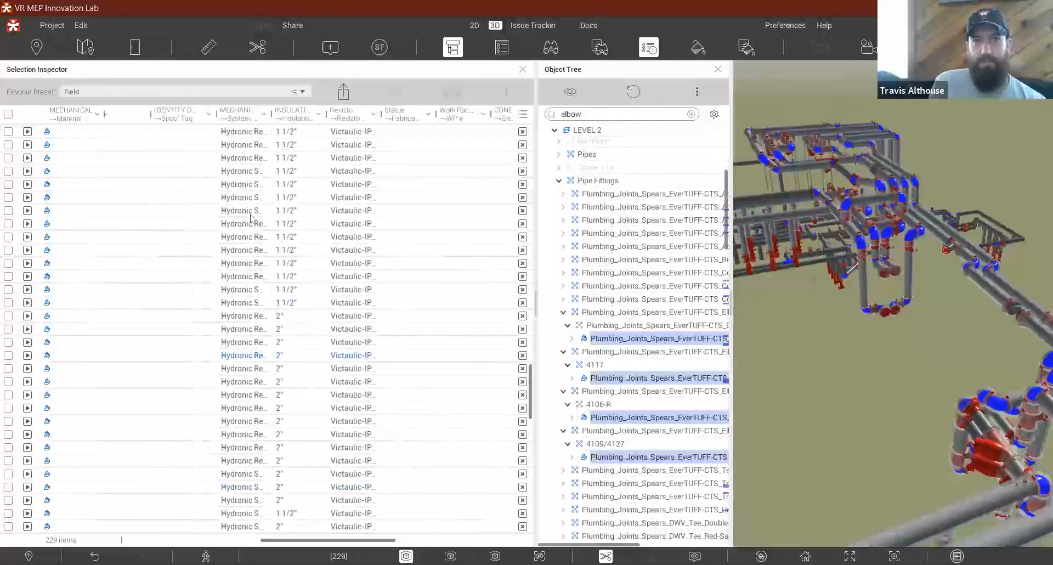
{"action": "left_click", "coordinate": [207, 115]}
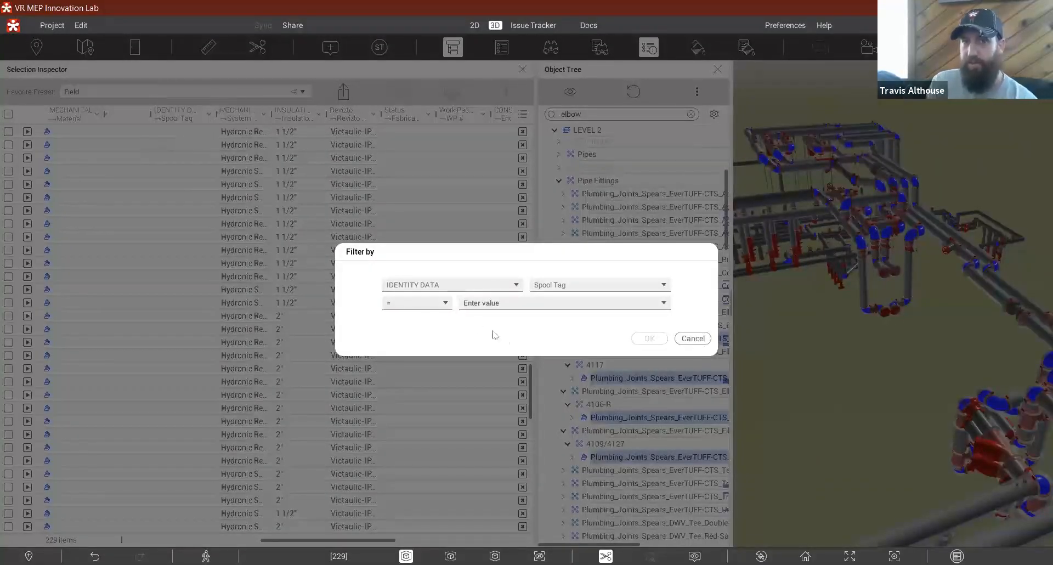
{"action": "left_click", "coordinate": [504, 305]}
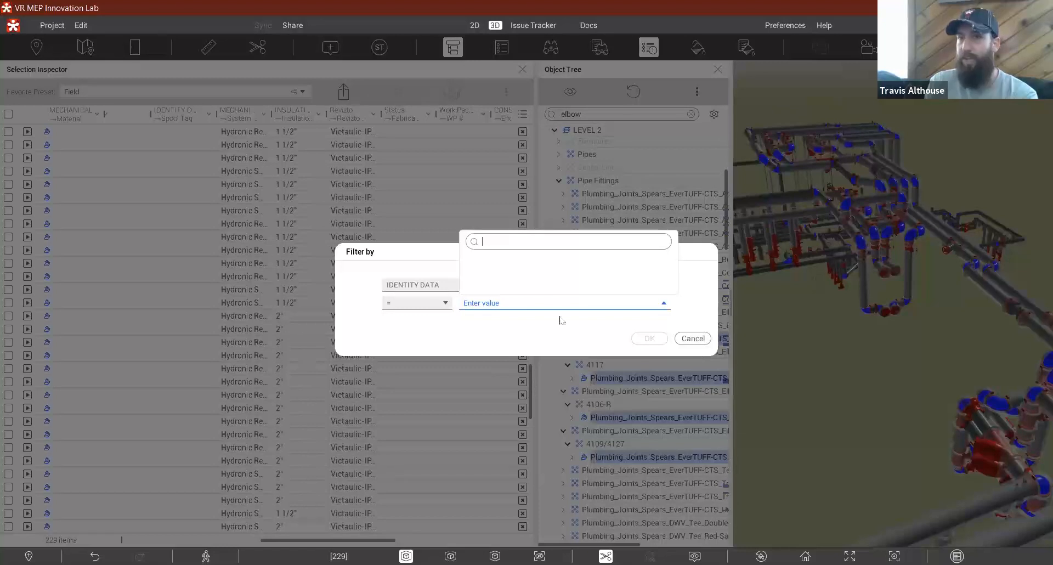
{"action": "left_click", "coordinate": [693, 341]}
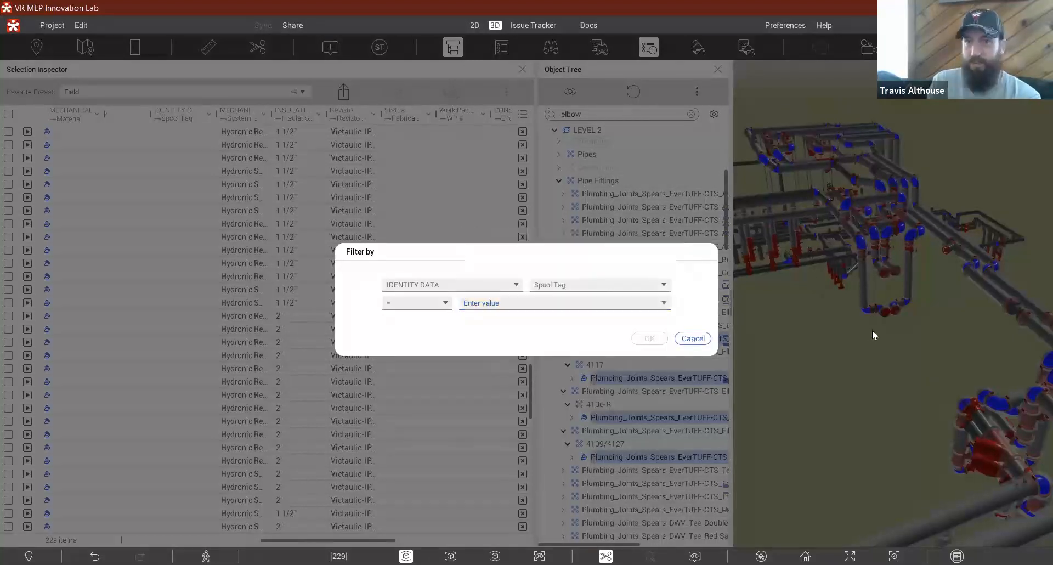
Step: Select the fiberglass insulation on the elbow above the vertical pipe, show its properties, close the object tree, and hide the insulation
{"action": "scroll", "coordinate": [874, 257], "scroll_direction": "up", "scroll_amount": 4}
{"action": "middle_click_drag", "start_coordinate": [873, 310], "coordinate": [978, 432]}
{"action": "scroll", "coordinate": [960, 308], "scroll_direction": "up", "scroll_amount": 3}
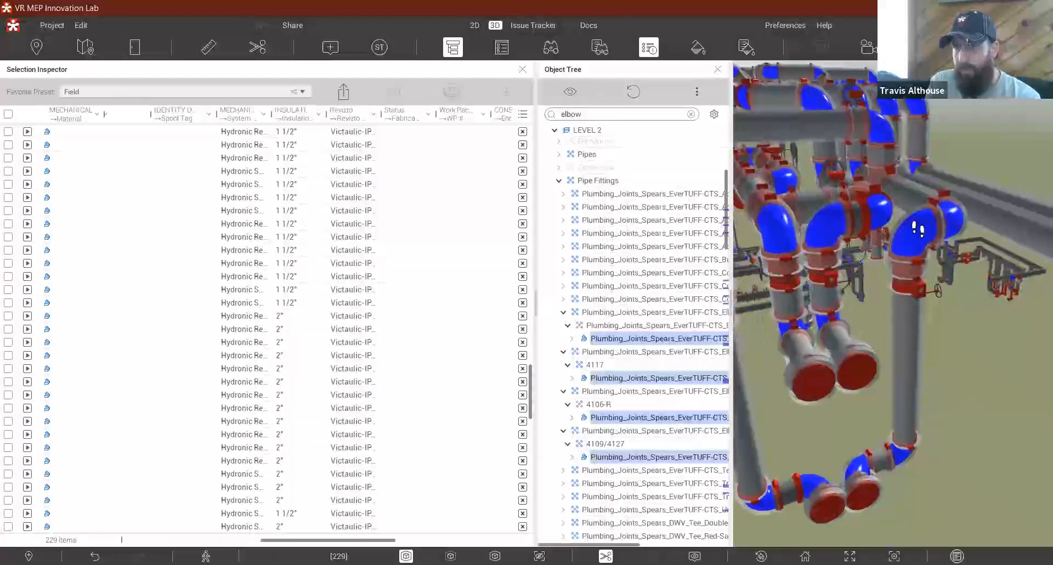
{"action": "left_click", "coordinate": [916, 230]}
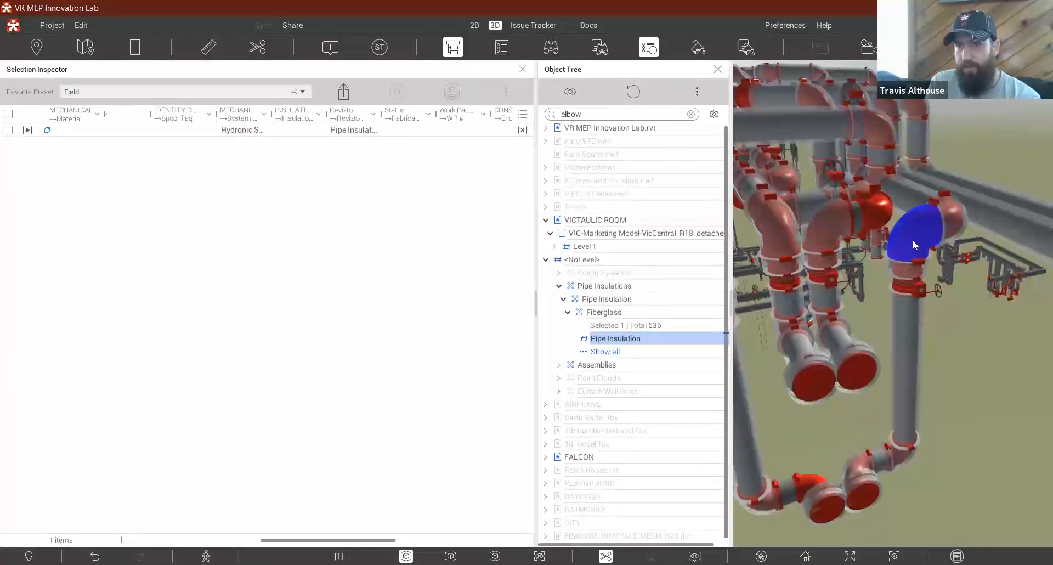
{"action": "key", "text": "p"}
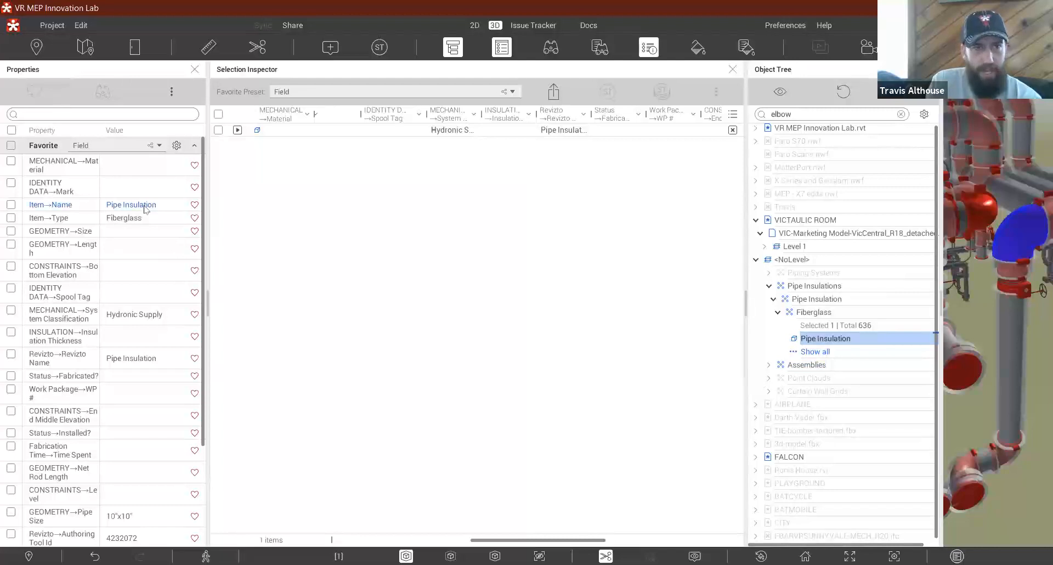
{"action": "key", "text": "o"}
{"action": "right_click", "coordinate": [917, 235]}
{"action": "left_click", "coordinate": [768, 240]}
Step: Select the 10"x10" hydronic supply elbow above the vertical pipe and close the Selection Inspector
{"action": "left_click_drag", "start_coordinate": [969, 434], "coordinate": [1034, 352]}
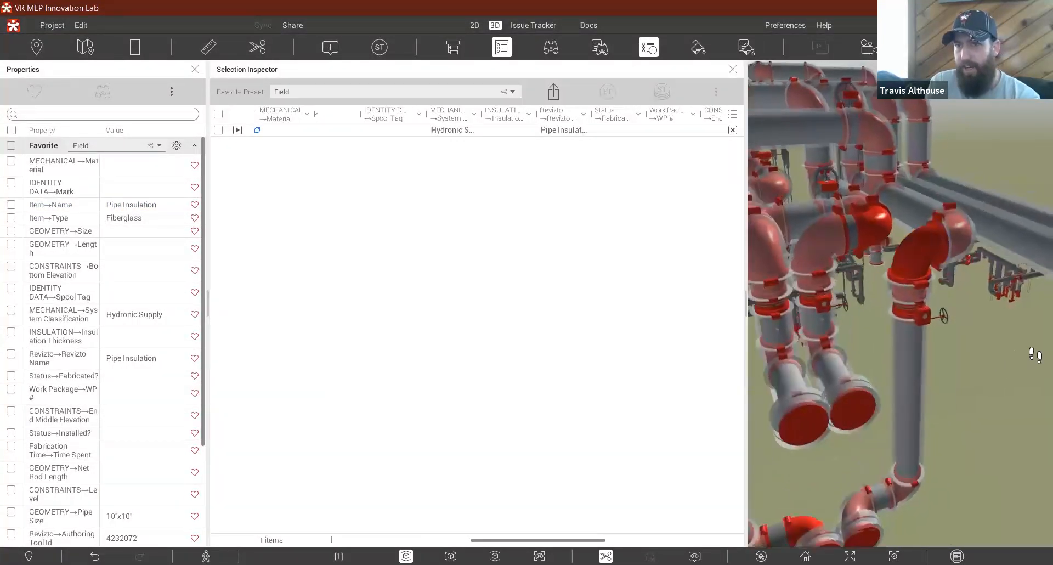
{"action": "scroll", "coordinate": [927, 313], "scroll_direction": "up", "scroll_amount": 3}
{"action": "left_click", "coordinate": [907, 309]}
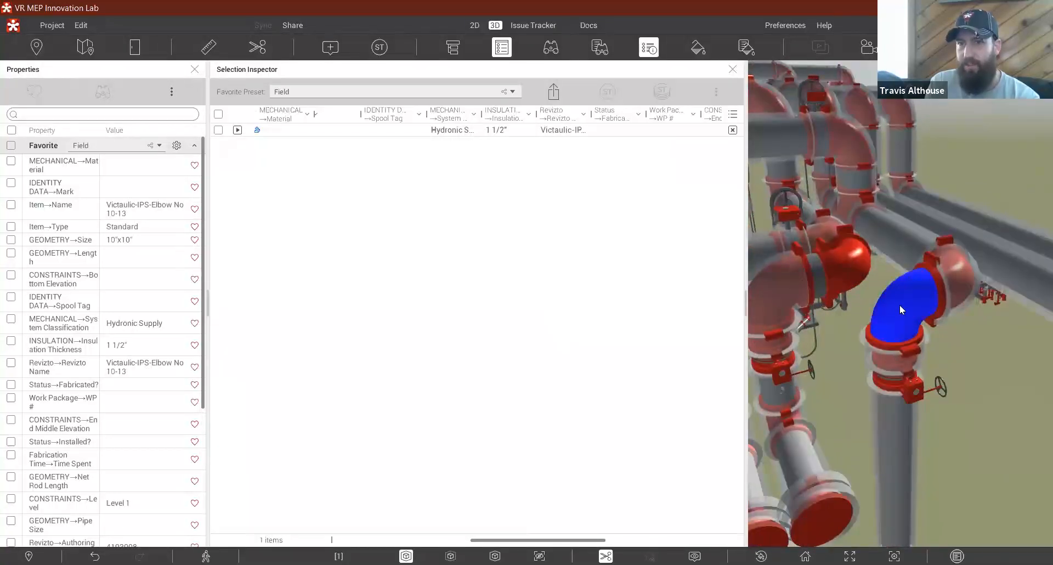
{"action": "left_click", "coordinate": [733, 70]}
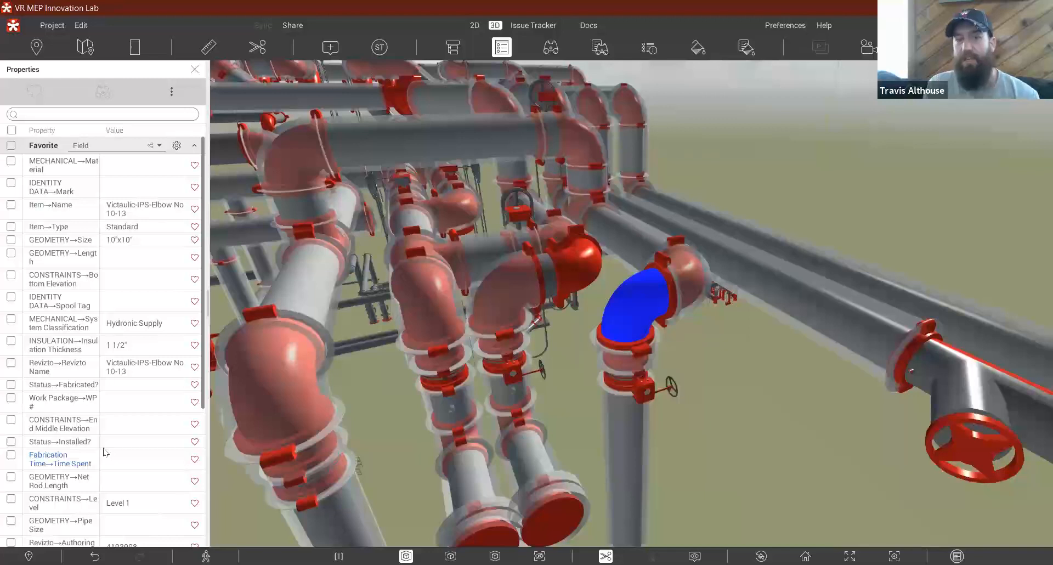
Step: Add the elbow's Identity Data Assembly Name property to the Field favorites
{"action": "scroll", "coordinate": [123, 424], "scroll_direction": "down", "scroll_amount": 3}
{"action": "scroll", "coordinate": [121, 431], "scroll_direction": "down", "scroll_amount": 1}
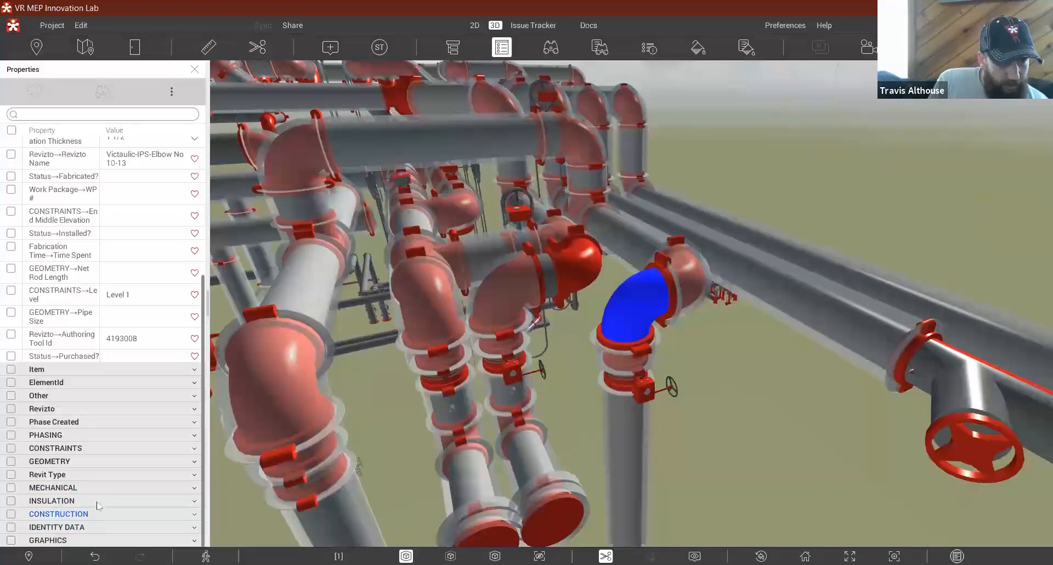
{"action": "left_click", "coordinate": [118, 527]}
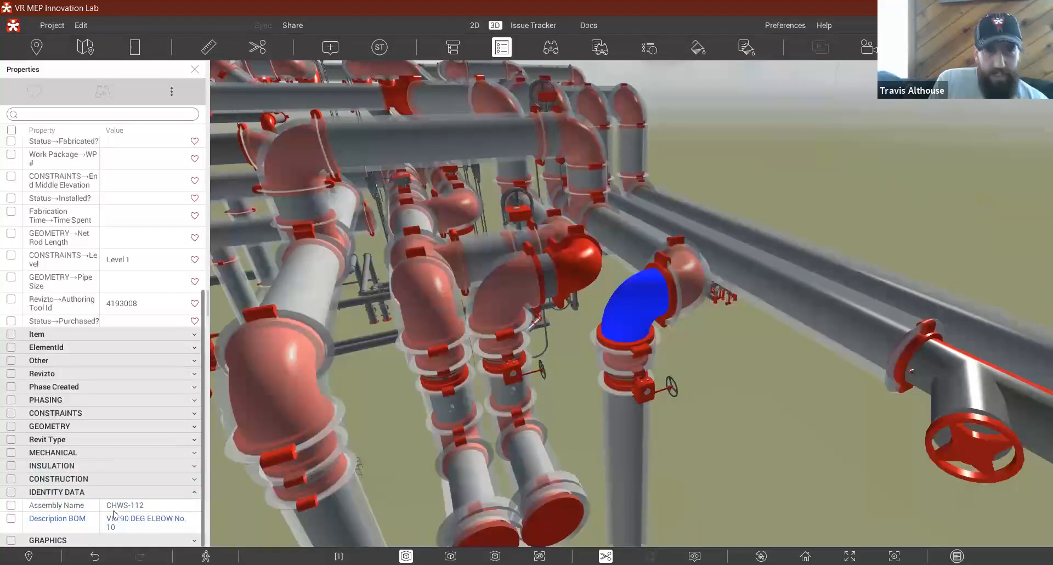
{"action": "left_click", "coordinate": [116, 509]}
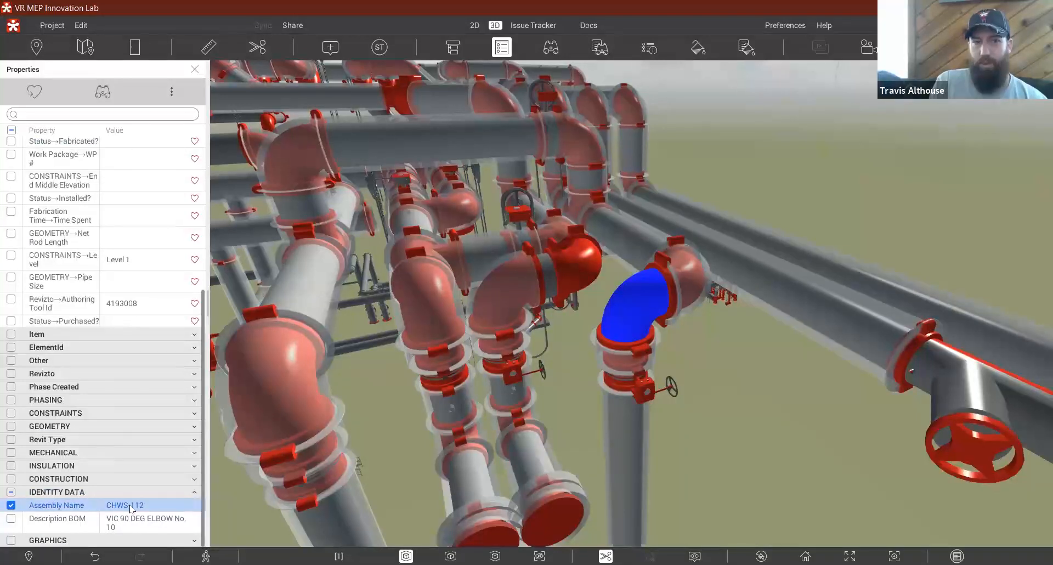
{"action": "right_click", "coordinate": [131, 509]}
{"action": "left_click", "coordinate": [153, 355]}
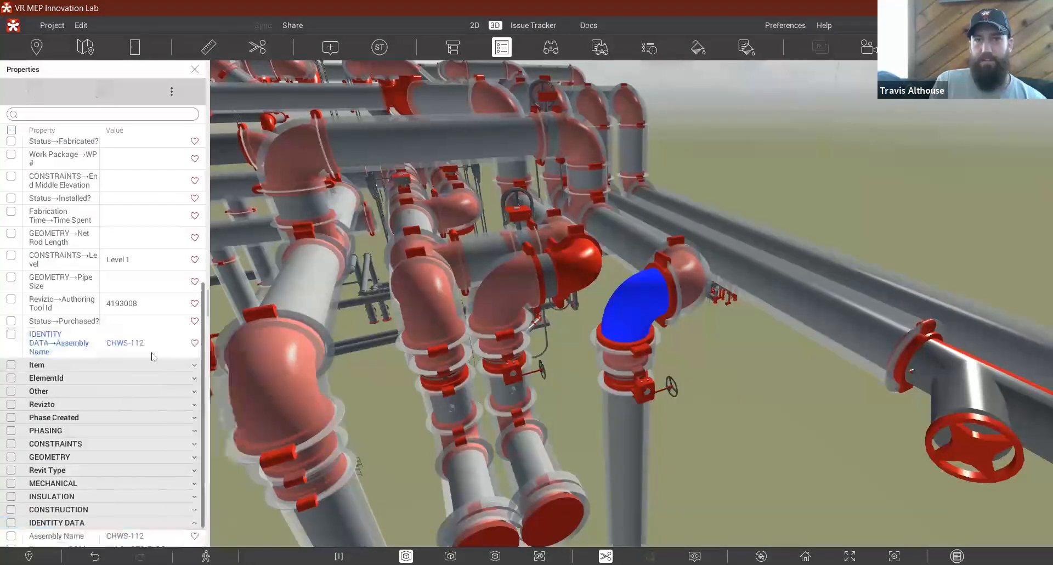
Step: Find all objects sharing the elbow's Assembly Name CHWS-112 and review them in the Selection Inspector from the first columns
{"action": "scroll", "coordinate": [135, 374], "scroll_direction": "up", "scroll_amount": 3}
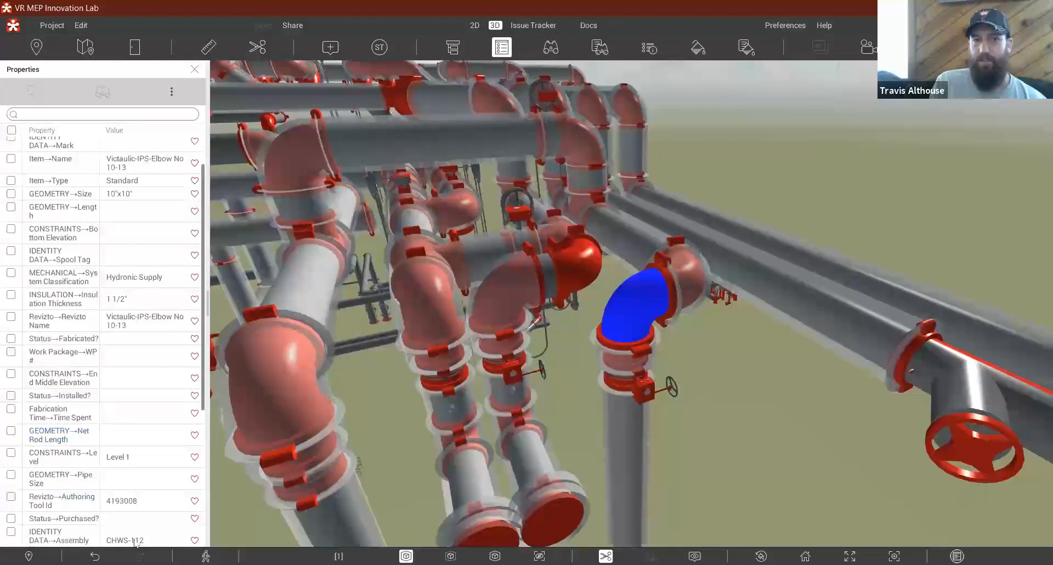
{"action": "scroll", "coordinate": [134, 519], "scroll_direction": "down", "scroll_amount": 1}
{"action": "left_click", "coordinate": [126, 501]}
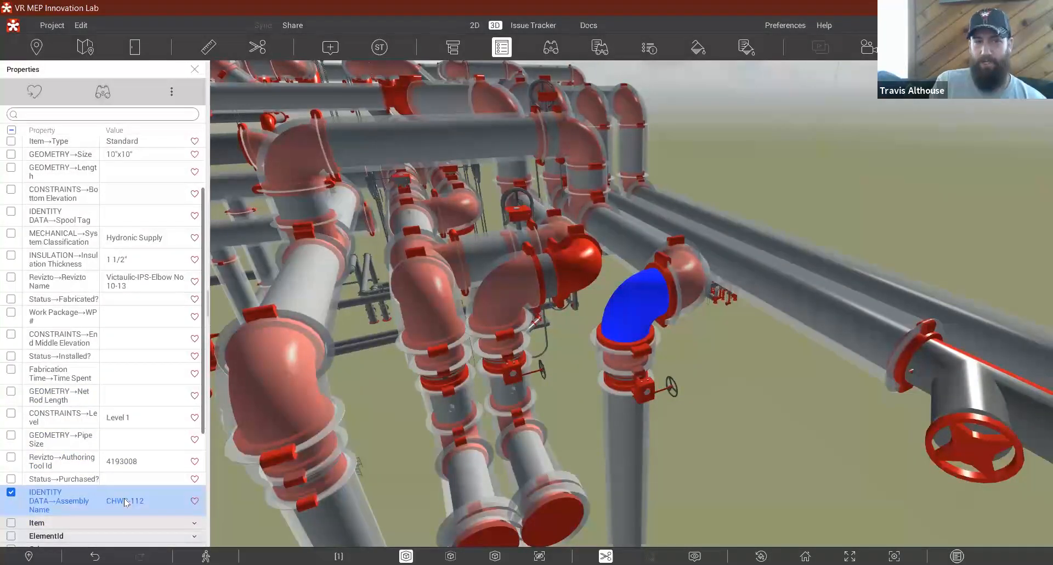
{"action": "right_click", "coordinate": [126, 501]}
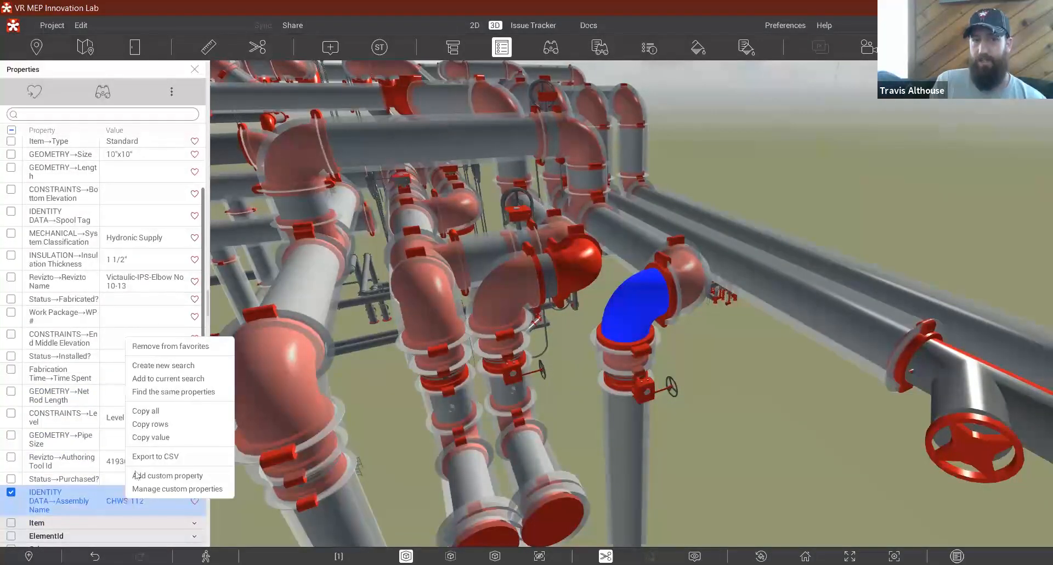
{"action": "left_click", "coordinate": [156, 393]}
{"action": "left_click_drag", "start_coordinate": [747, 417], "coordinate": [732, 524]}
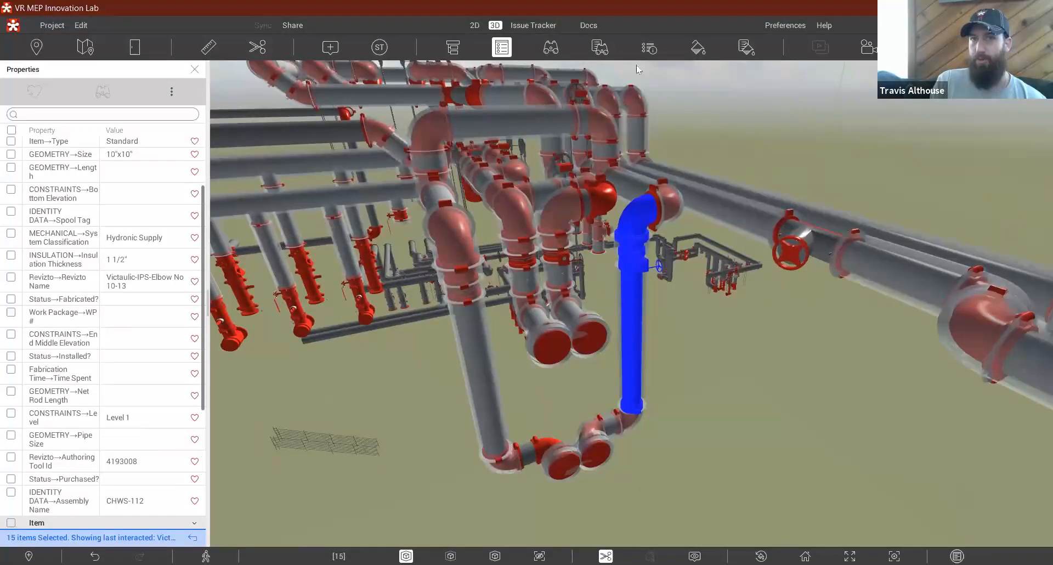
{"action": "left_click", "coordinate": [646, 47]}
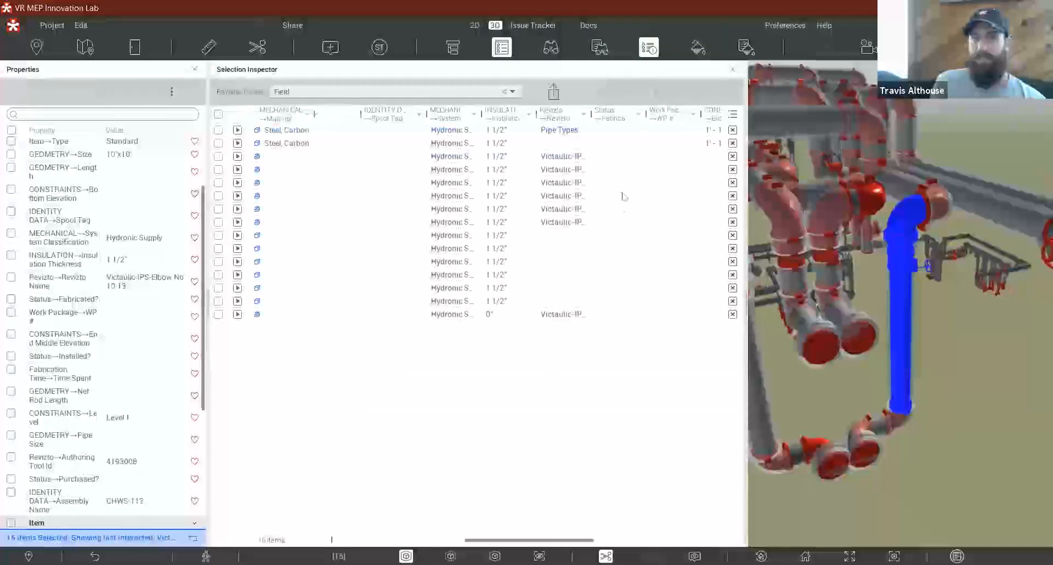
{"action": "left_click_drag", "start_coordinate": [512, 545], "coordinate": [378, 545]}
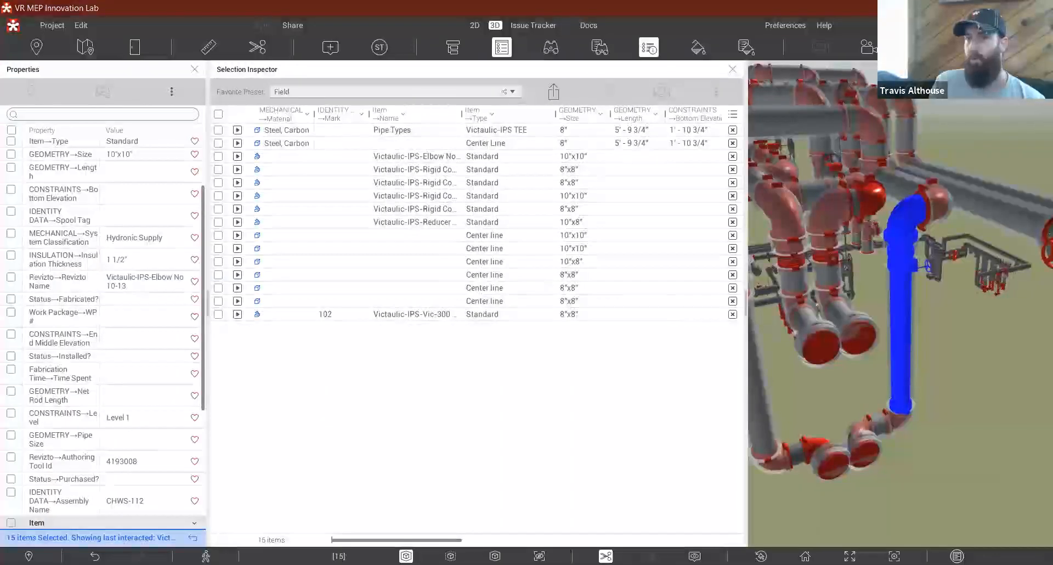
Step: Select the neighbouring hydronic return elbow, find all objects with its Assembly Name CHWR-211, and close the Selection Inspector
{"action": "scroll", "coordinate": [916, 420], "scroll_direction": "up", "scroll_amount": 5}
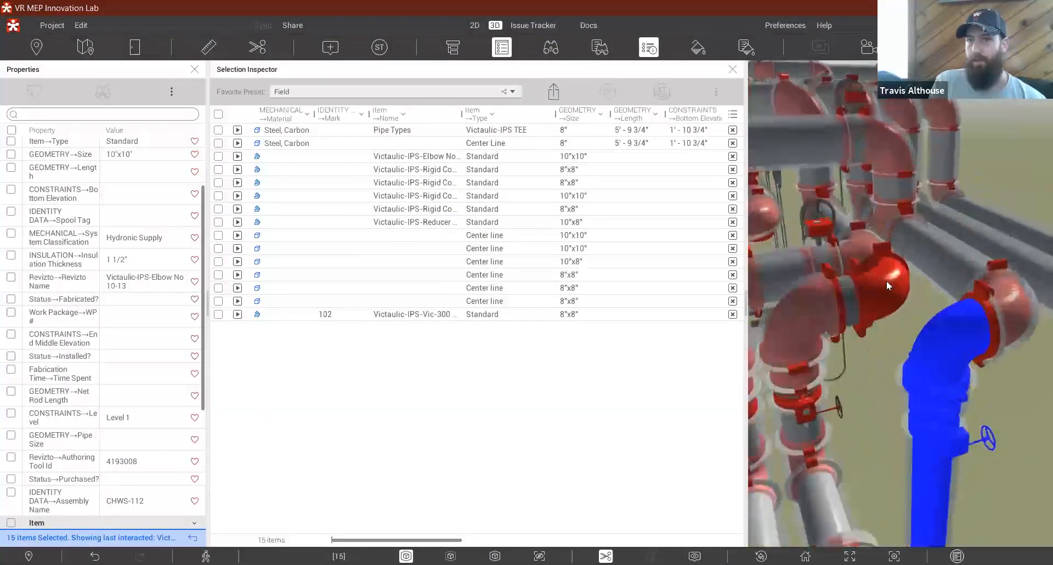
{"action": "left_click", "coordinate": [887, 294]}
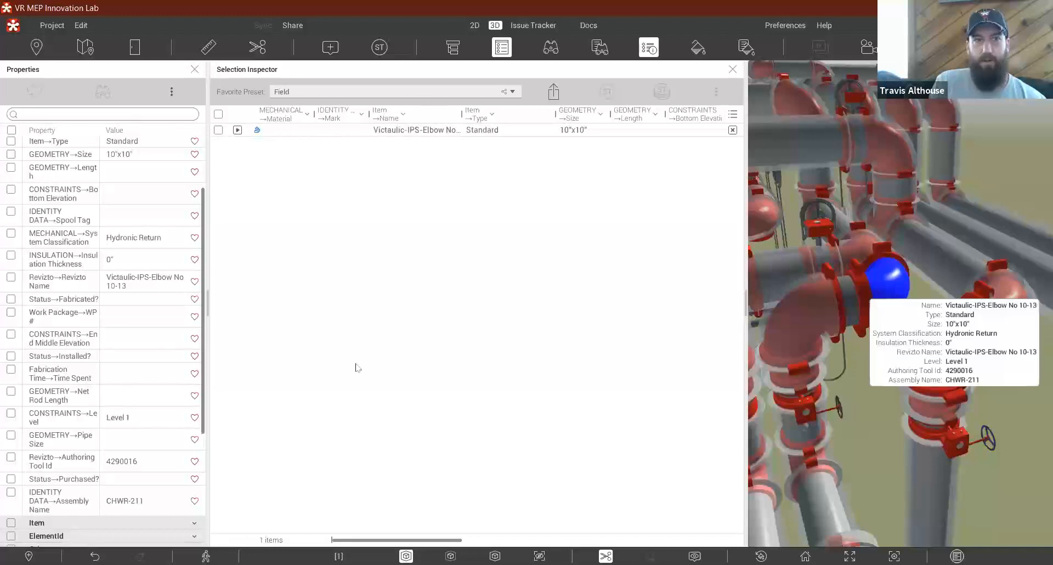
{"action": "right_click", "coordinate": [134, 506]}
{"action": "left_click", "coordinate": [181, 402]}
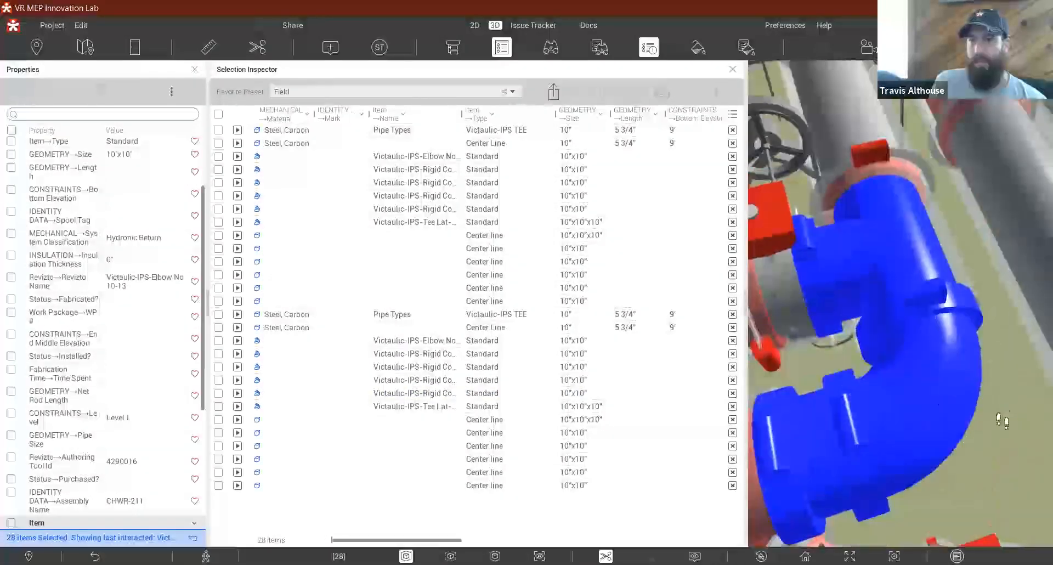
{"action": "left_click", "coordinate": [732, 70]}
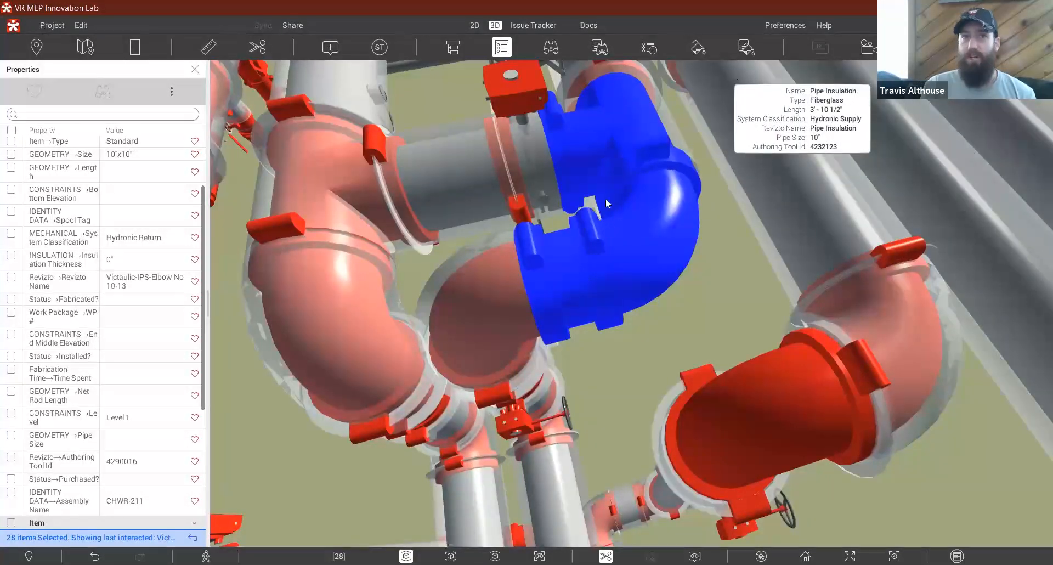
Step: Create an issue titled "need this fabbed by monday" on the selected CHWR-211 assembly
{"action": "left_click_drag", "start_coordinate": [645, 340], "coordinate": [678, 345]}
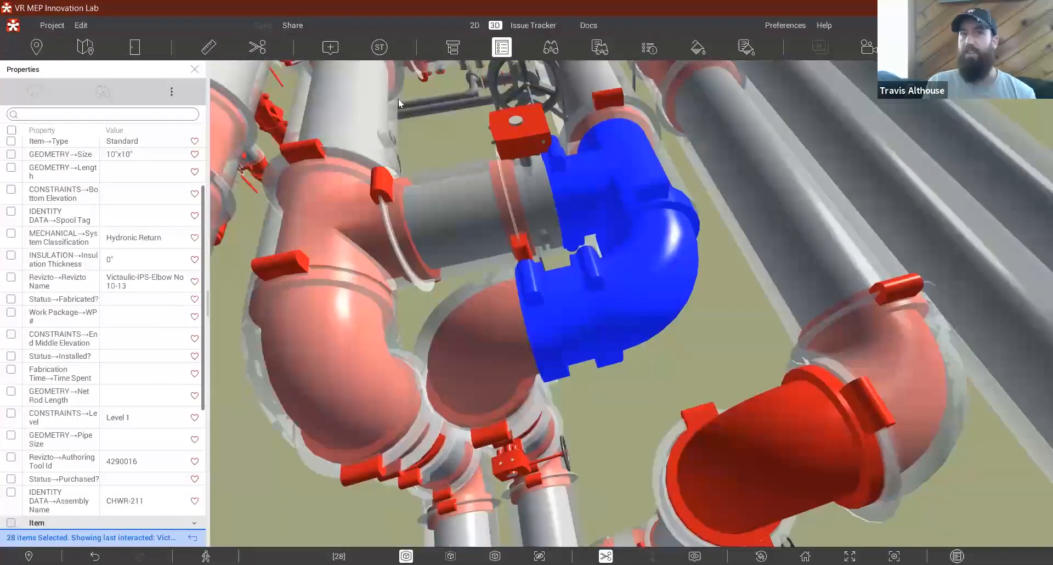
{"action": "left_click", "coordinate": [330, 48]}
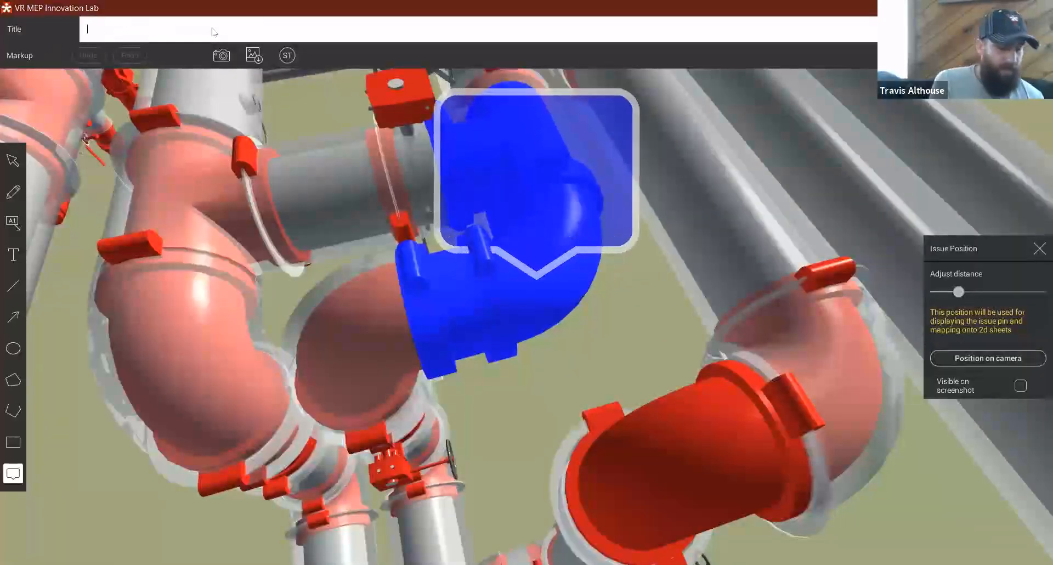
{"action": "type", "text": "need this"}
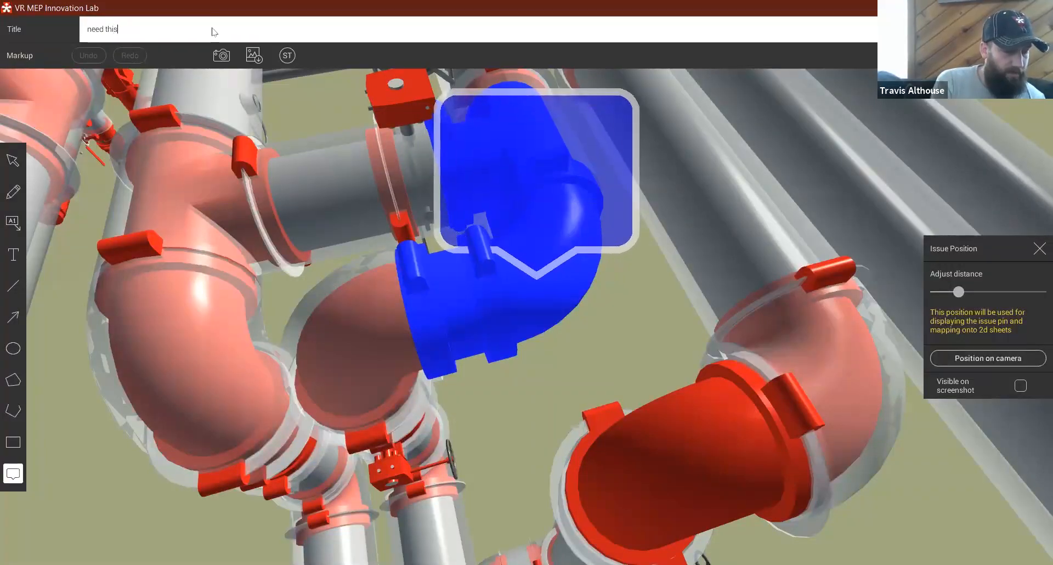
{"action": "type", "text": " fabbed by monday"}
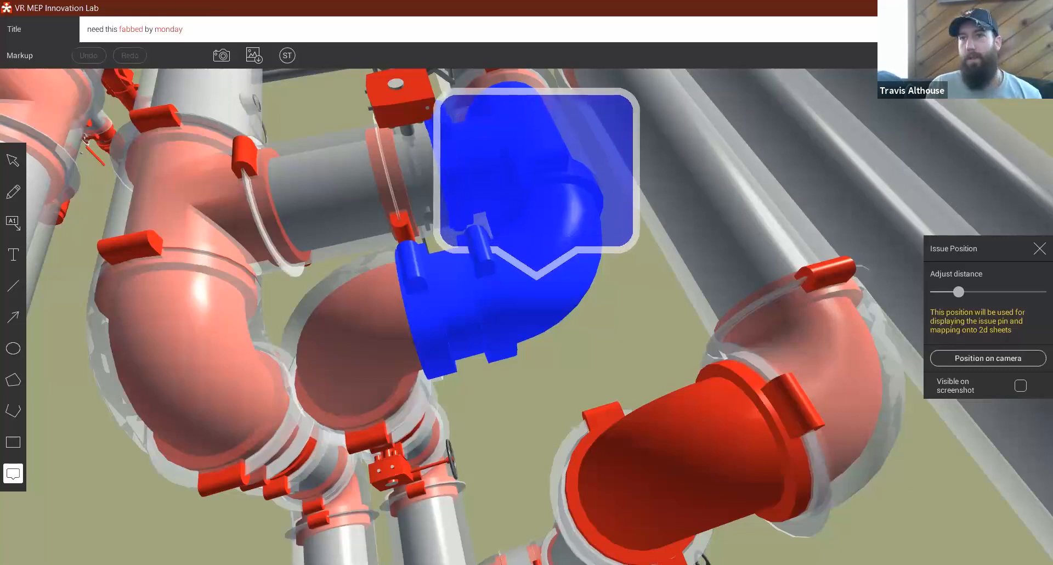
{"action": "key", "text": "Return"}
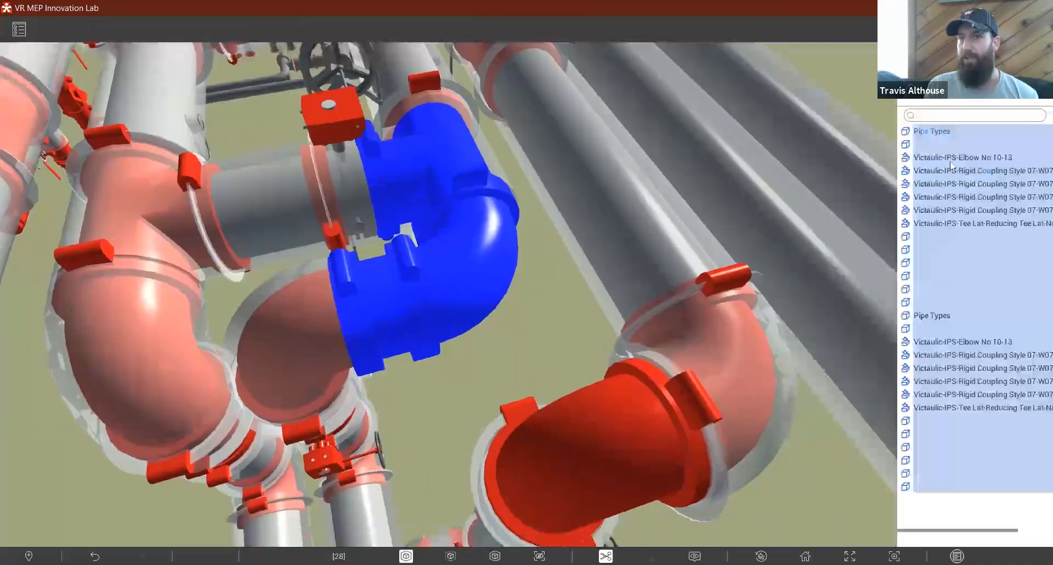
Step: Inspect the couplings, reducing tee and elbow in the issue's object list one at a time
{"action": "left_click", "coordinate": [954, 172]}
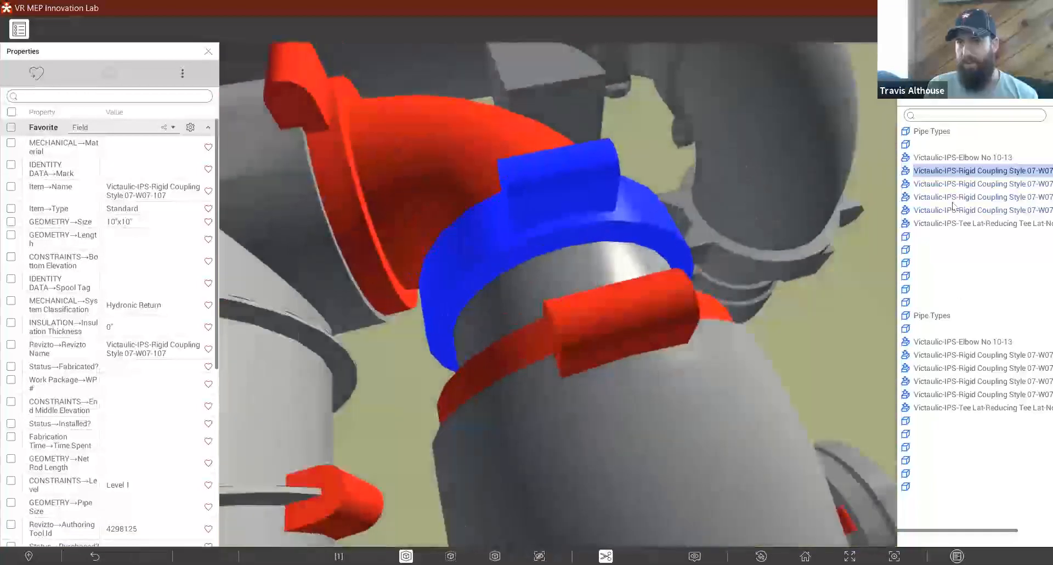
{"action": "left_click", "coordinate": [955, 210]}
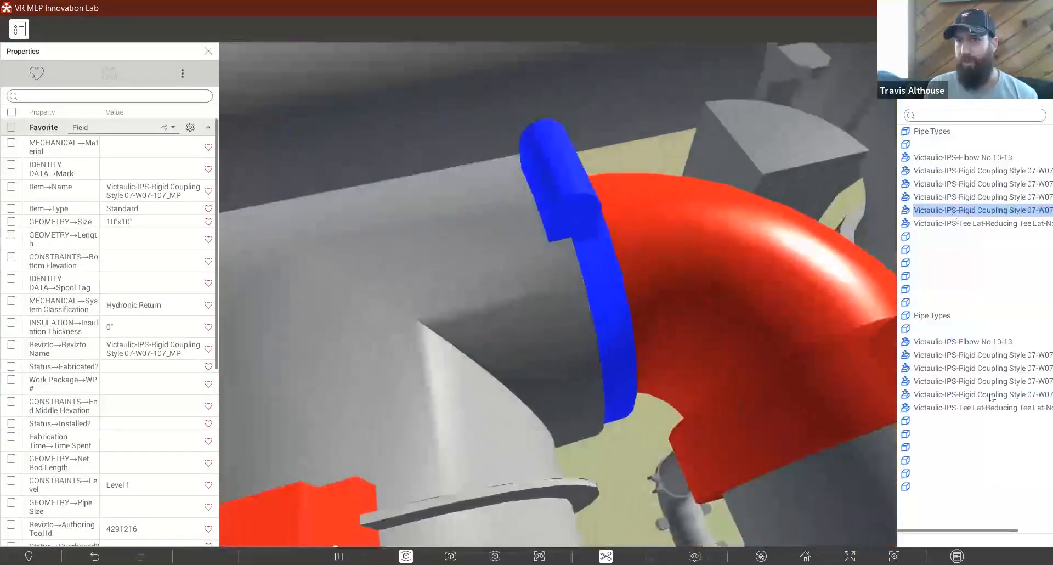
{"action": "left_click", "coordinate": [987, 381]}
{"action": "left_click", "coordinate": [982, 366]}
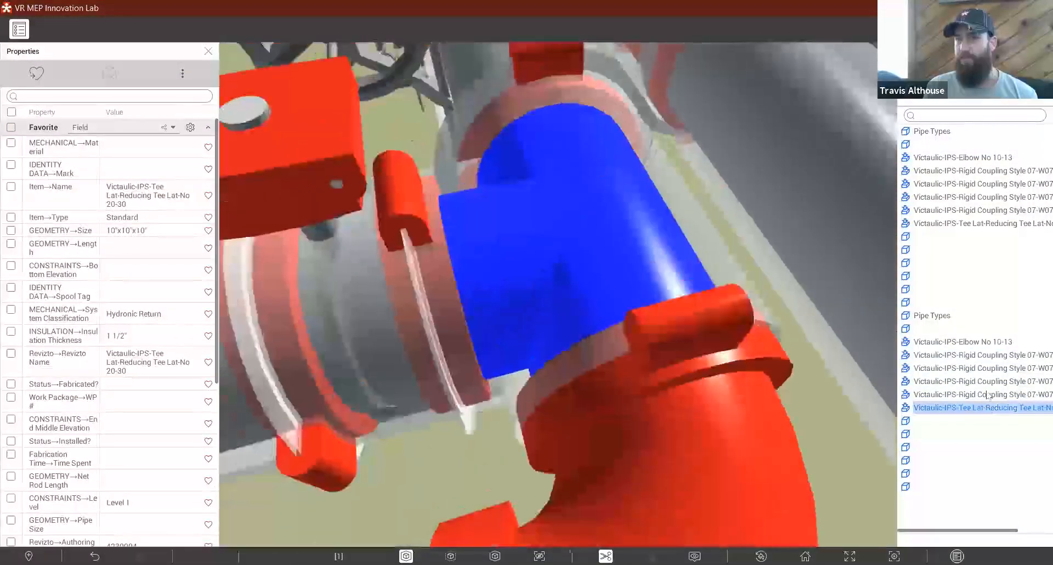
{"action": "left_click", "coordinate": [988, 394]}
{"action": "left_click", "coordinate": [987, 380]}
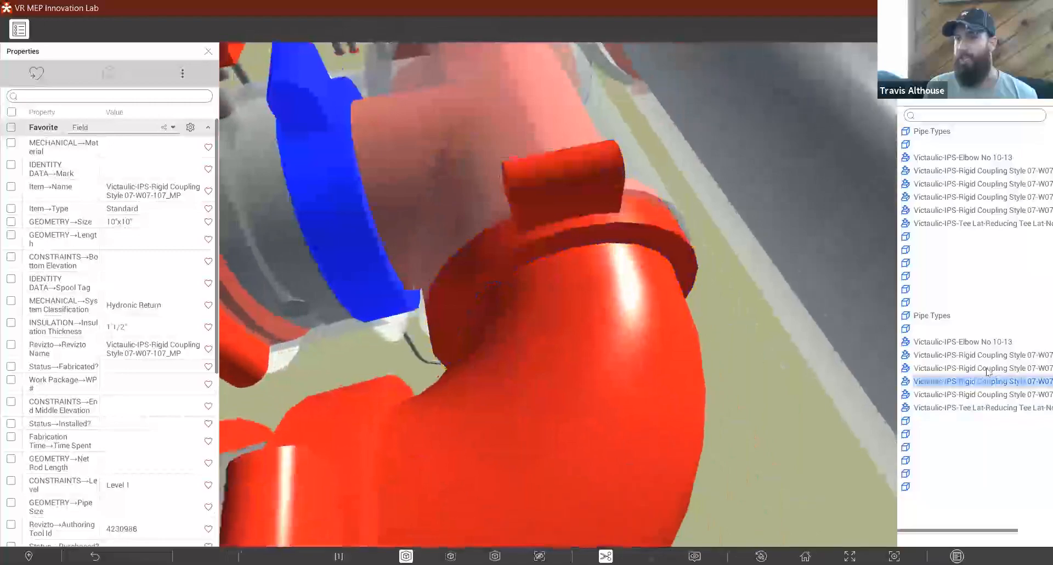
{"action": "left_click", "coordinate": [986, 368]}
{"action": "left_click", "coordinate": [985, 356]}
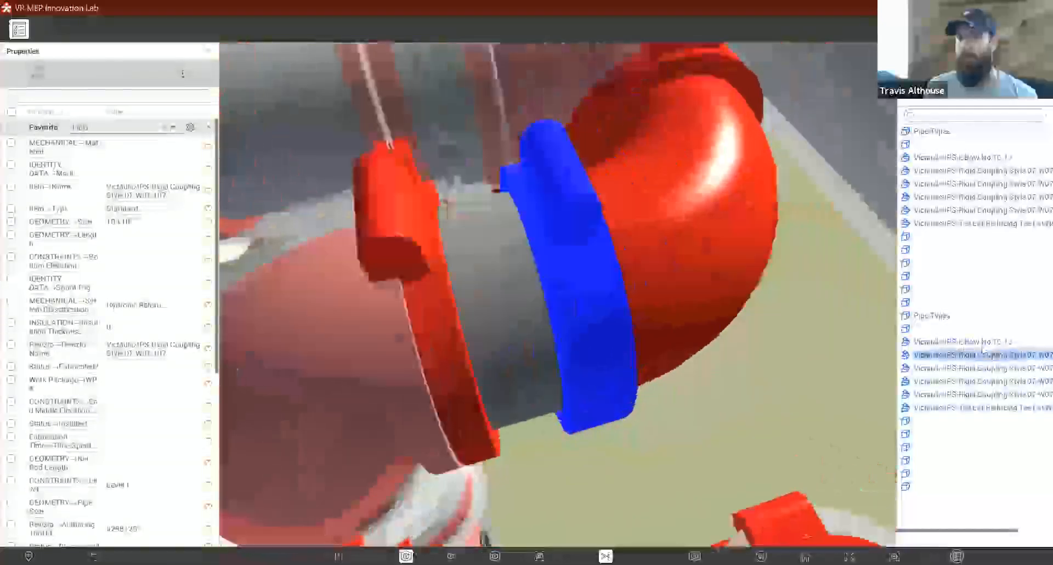
{"action": "left_click", "coordinate": [985, 341]}
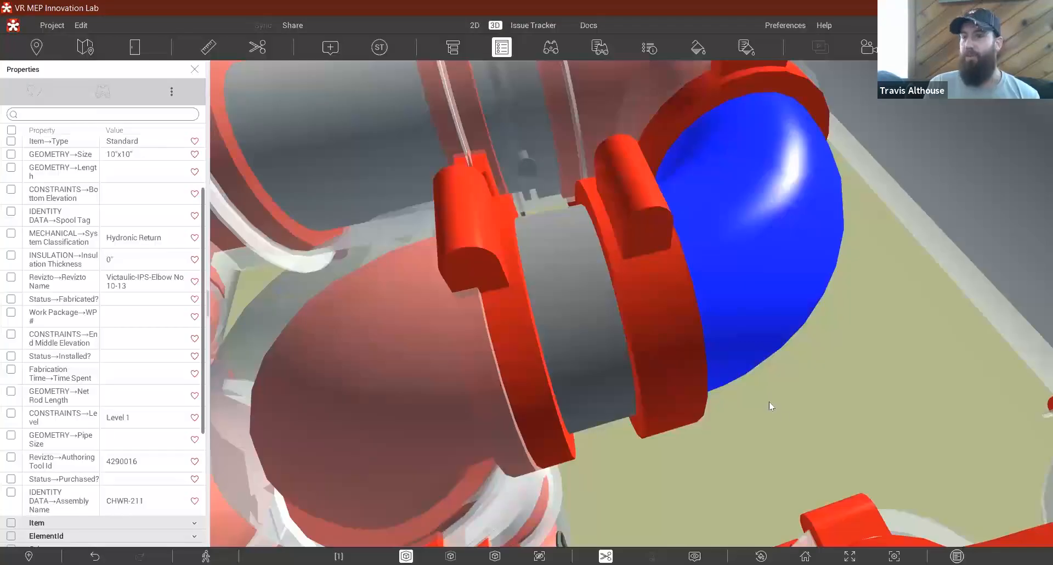
Step: Hide the fiberglass pipe insulation around the long horizontal 10" hydronic return header
{"action": "left_click_drag", "start_coordinate": [795, 435], "coordinate": [815, 494]}
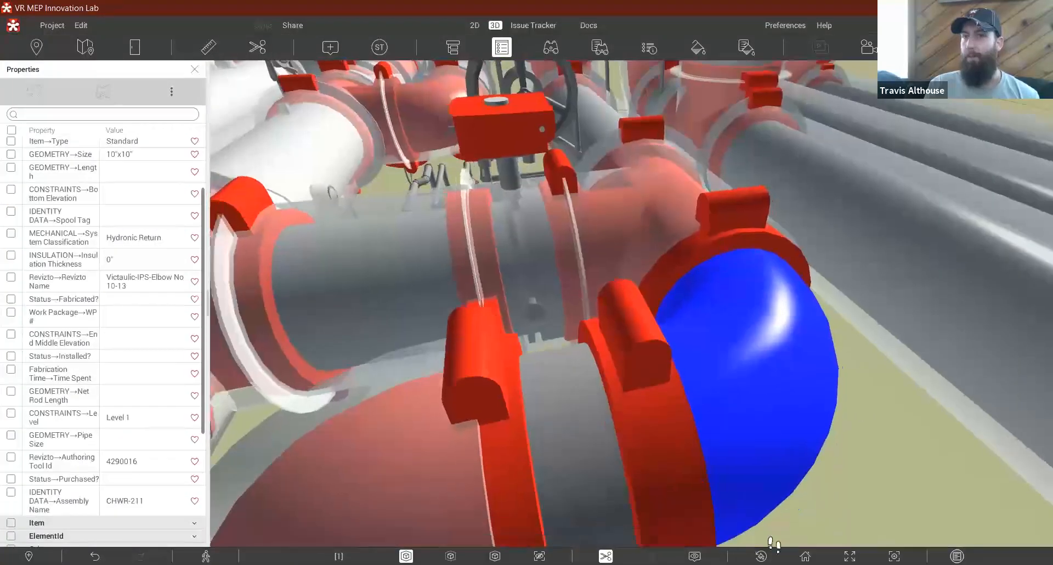
{"action": "scroll", "coordinate": [759, 338], "scroll_direction": "down", "scroll_amount": 6}
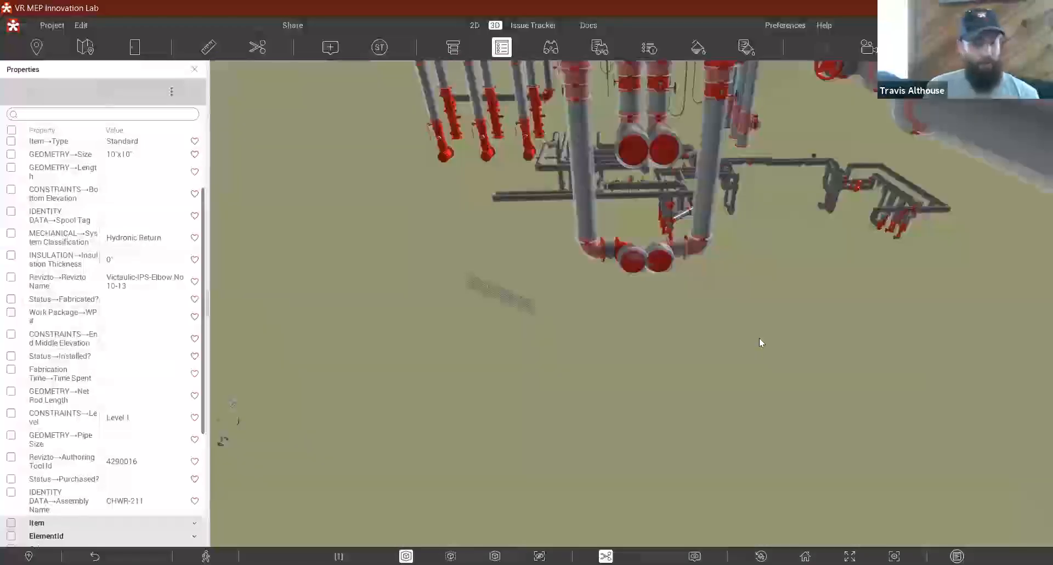
{"action": "left_click_drag", "start_coordinate": [477, 276], "coordinate": [639, 303]}
{"action": "middle_click_drag", "start_coordinate": [639, 303], "coordinate": [749, 360]}
{"action": "scroll", "coordinate": [750, 361], "scroll_direction": "up", "scroll_amount": 4}
{"action": "middle_click_drag", "start_coordinate": [707, 404], "coordinate": [748, 413]}
{"action": "left_click_drag", "start_coordinate": [746, 409], "coordinate": [701, 196]}
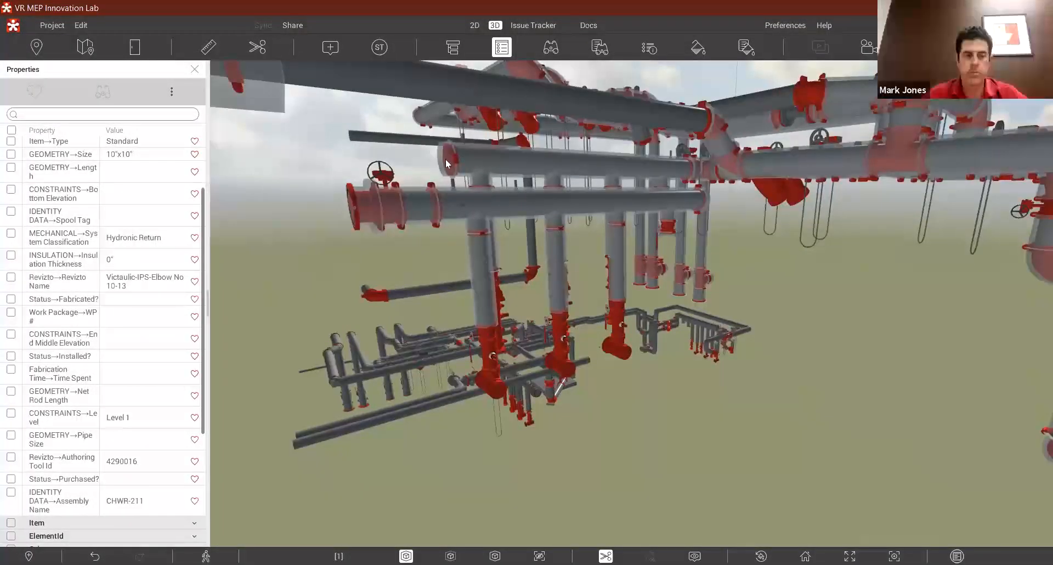
{"action": "mouse_move", "coordinate": [445, 159]}
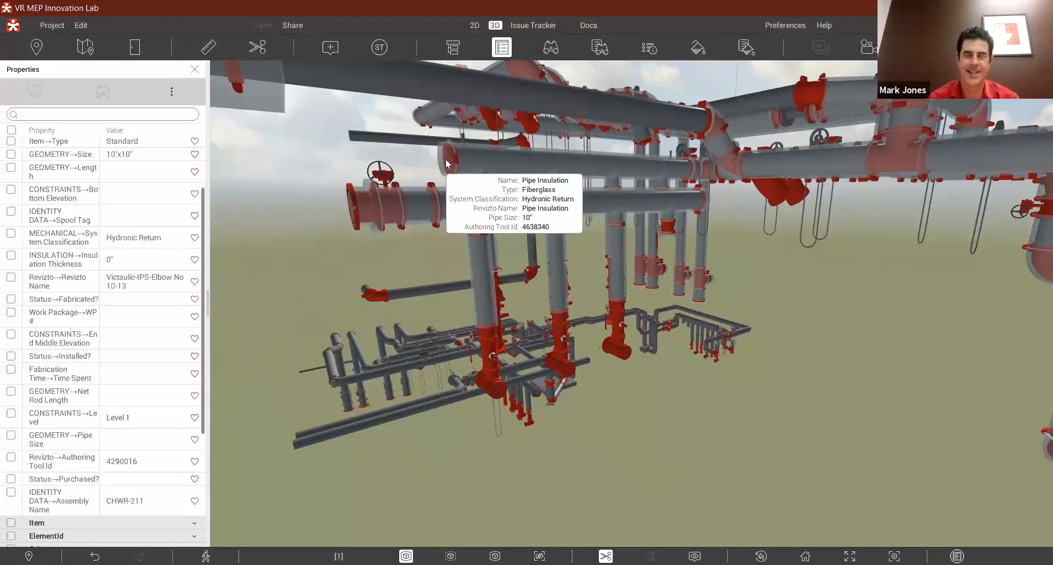
{"action": "scroll", "coordinate": [817, 439], "scroll_direction": "up", "scroll_amount": 5}
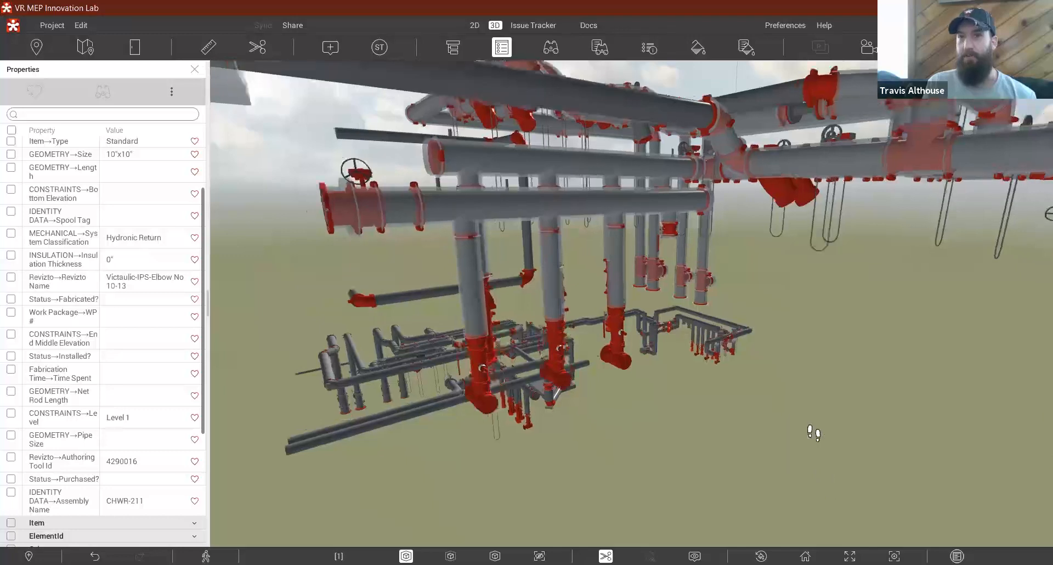
{"action": "left_click", "coordinate": [582, 157]}
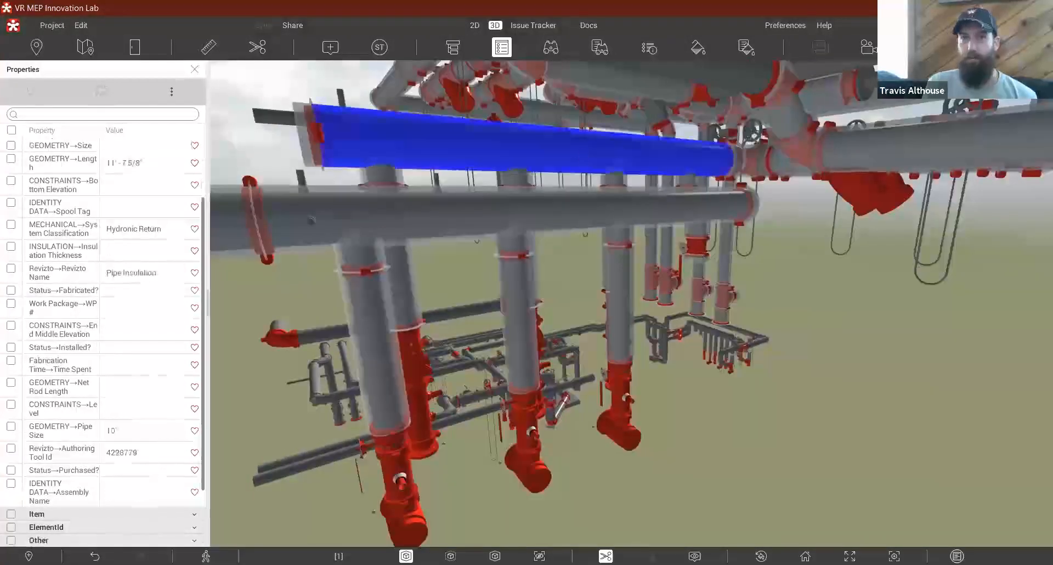
{"action": "right_click", "coordinate": [583, 153]}
{"action": "left_click", "coordinate": [587, 162]}
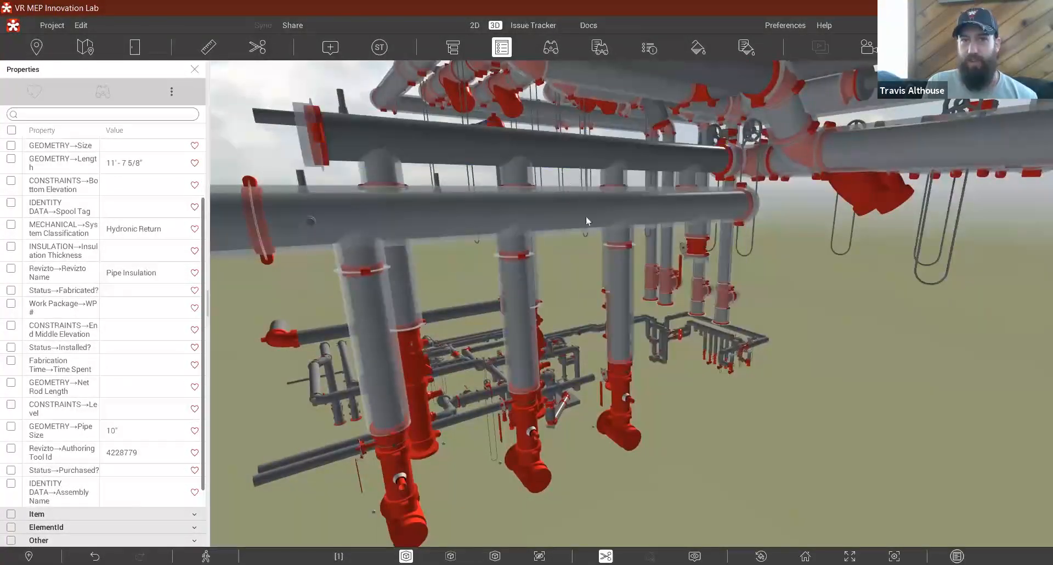
Step: Select the exposed hydronic return header pipe and mark its Geometry Length property
{"action": "left_click", "coordinate": [565, 150]}
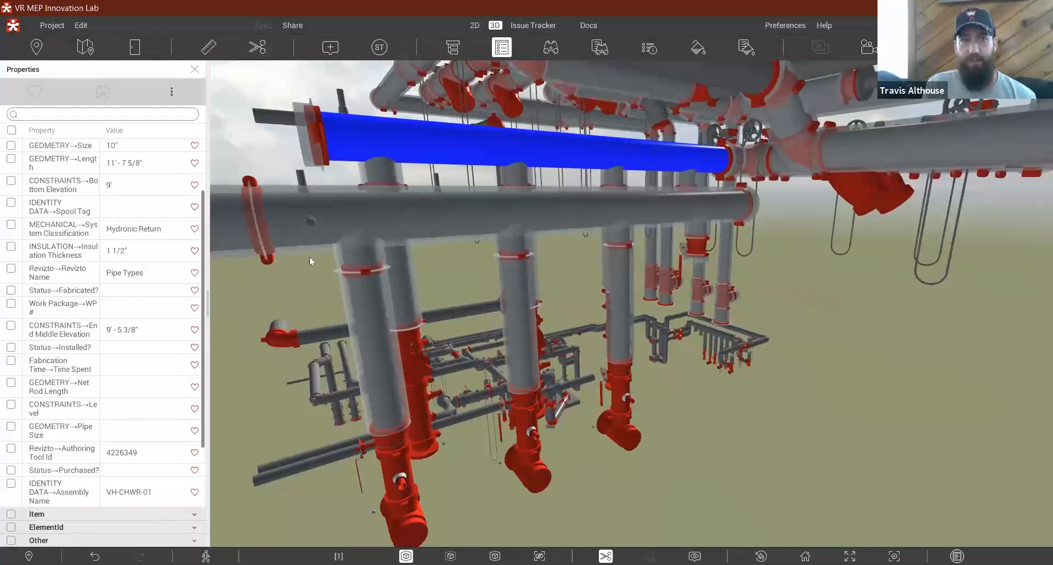
{"action": "left_click", "coordinate": [118, 167]}
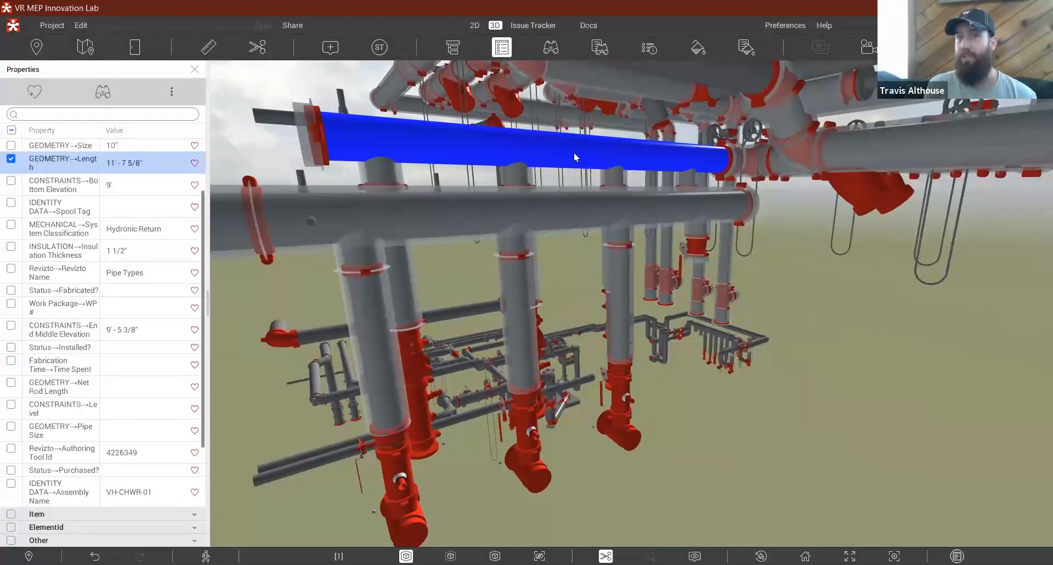
{"action": "mouse_move", "coordinate": [575, 153]}
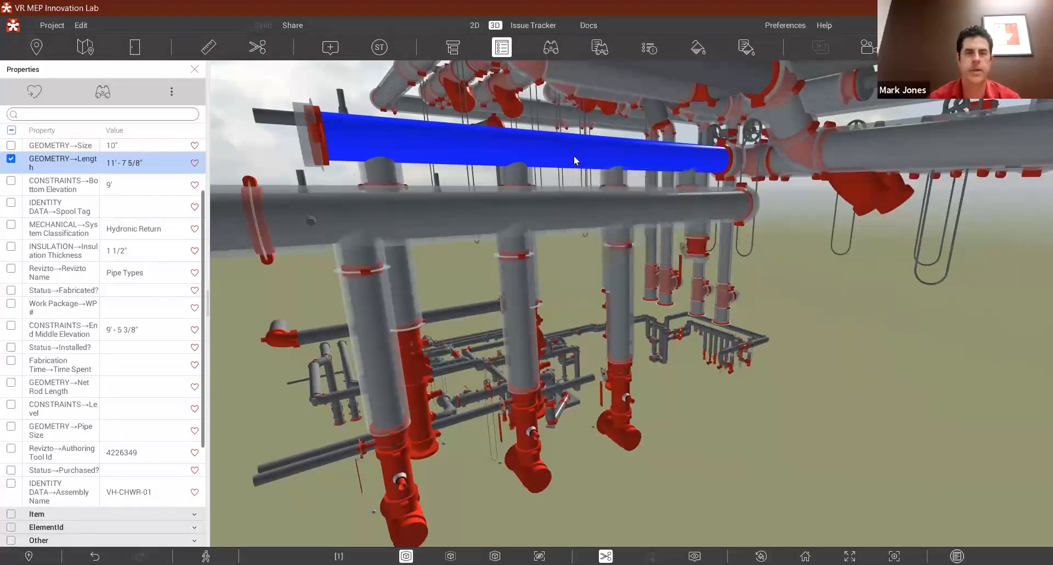
Step: Set the rigid coupling at the header pipe's capped end to 75% transparency and clear the selection
{"action": "right_click_drag", "start_coordinate": [575, 157], "coordinate": [552, 179]}
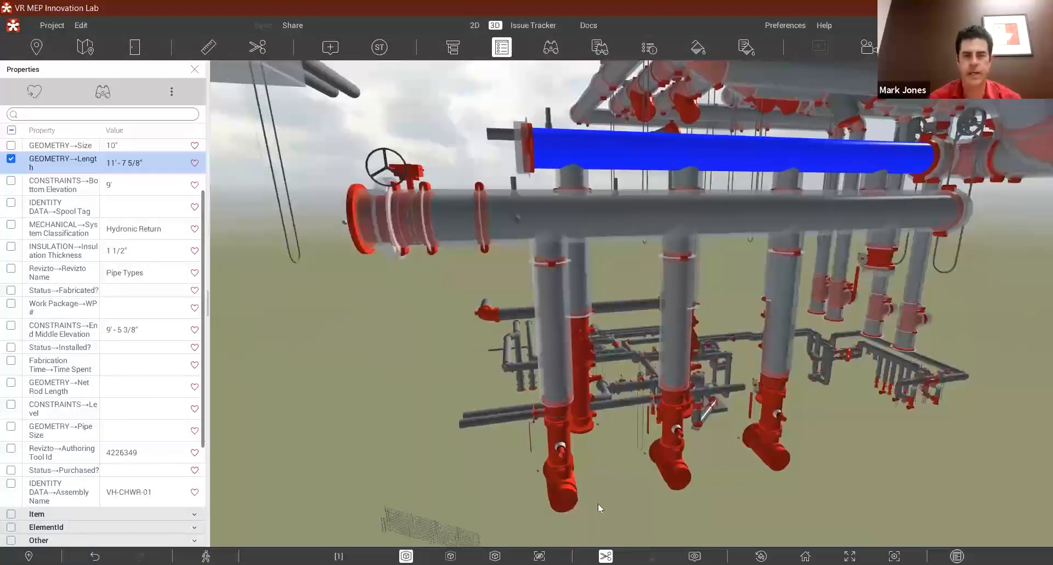
{"action": "right_click_drag", "start_coordinate": [596, 493], "coordinate": [590, 469]}
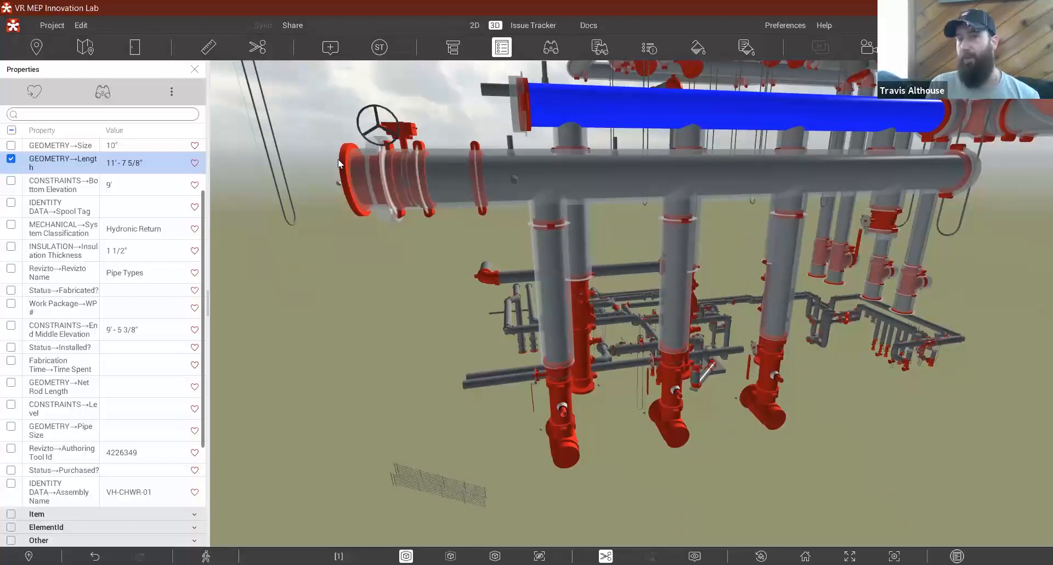
{"action": "mouse_move", "coordinate": [522, 414]}
{"action": "left_mouse_down"}
{"action": "mouse_move", "coordinate": [517, 399]}
{"action": "mouse_move", "coordinate": [541, 419]}
{"action": "mouse_move", "coordinate": [527, 427]}
{"action": "left_mouse_up"}
{"action": "right_click_drag", "start_coordinate": [628, 464], "coordinate": [602, 442]}
{"action": "left_click_drag", "start_coordinate": [652, 446], "coordinate": [589, 483]}
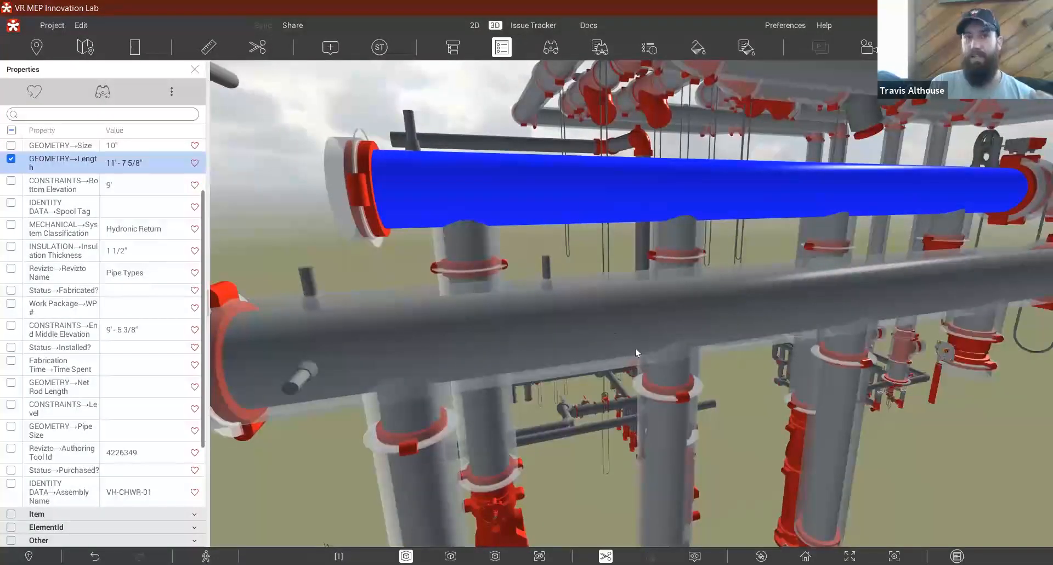
{"action": "right_click", "coordinate": [364, 191]}
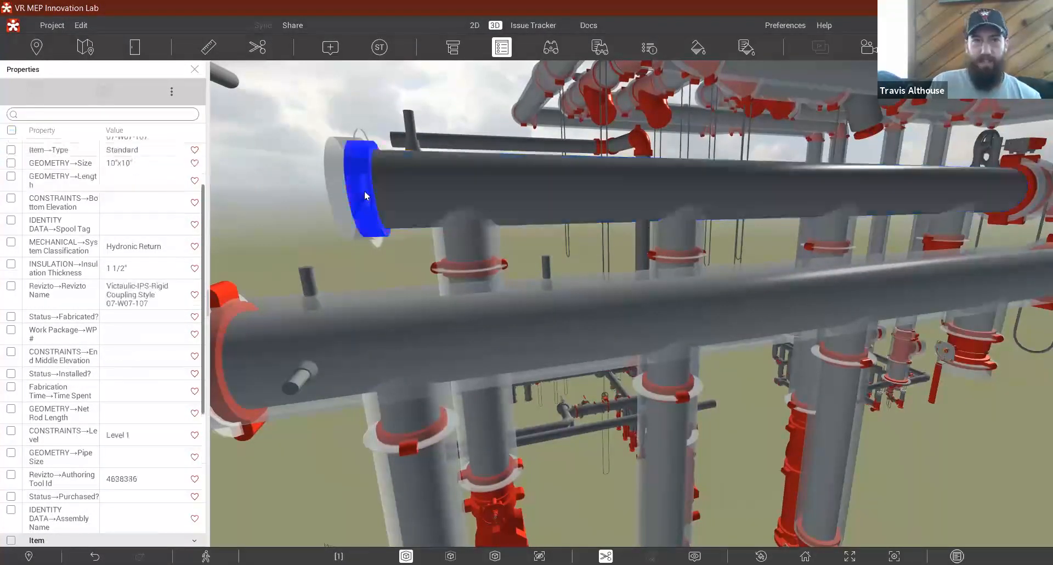
{"action": "left_click", "coordinate": [396, 247]}
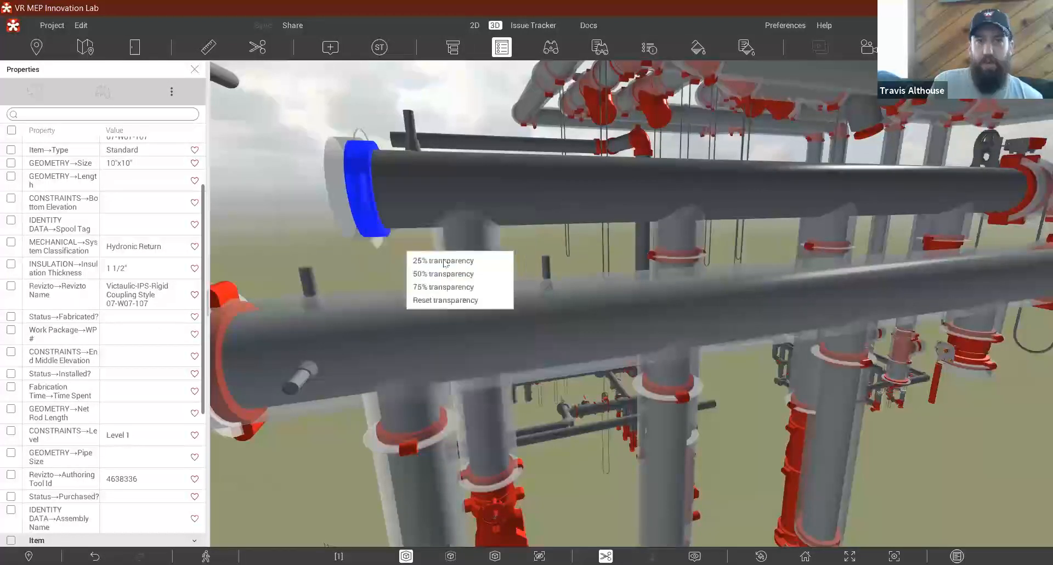
{"action": "left_click", "coordinate": [460, 287]}
{"action": "left_click", "coordinate": [303, 181]}
Step: Examine the header pipe's end inside the transparent coupling up close, selecting the pipe to distinguish it, and clear the selection
{"action": "middle_click_drag", "start_coordinate": [309, 300], "coordinate": [556, 301]}
{"action": "scroll", "coordinate": [570, 277], "scroll_direction": "up", "scroll_amount": 5}
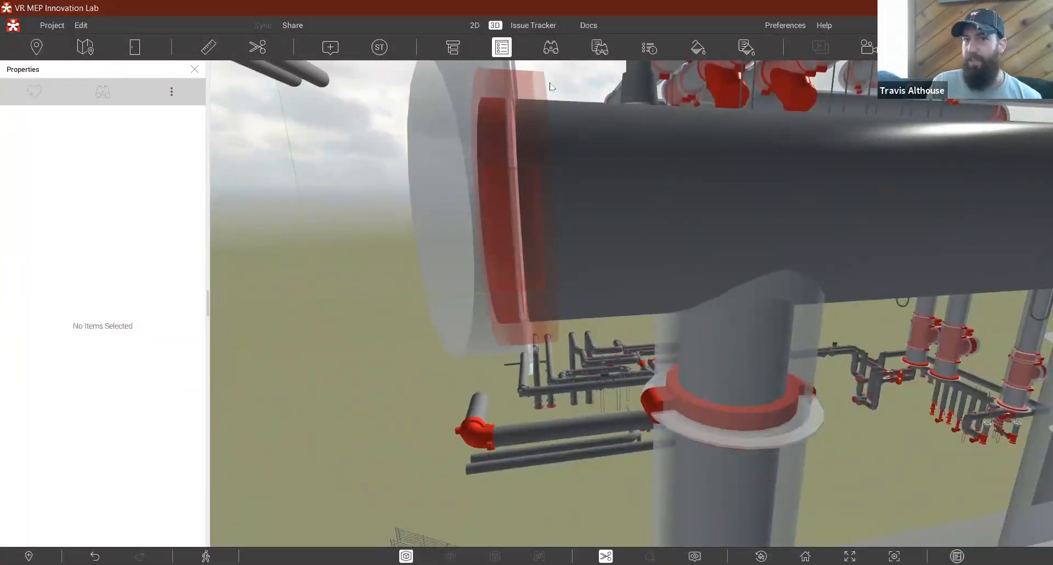
{"action": "scroll", "coordinate": [375, 398], "scroll_direction": "down", "scroll_amount": 4}
{"action": "middle_click_drag", "start_coordinate": [551, 203], "coordinate": [427, 254]}
{"action": "left_click_drag", "start_coordinate": [484, 243], "coordinate": [476, 209]}
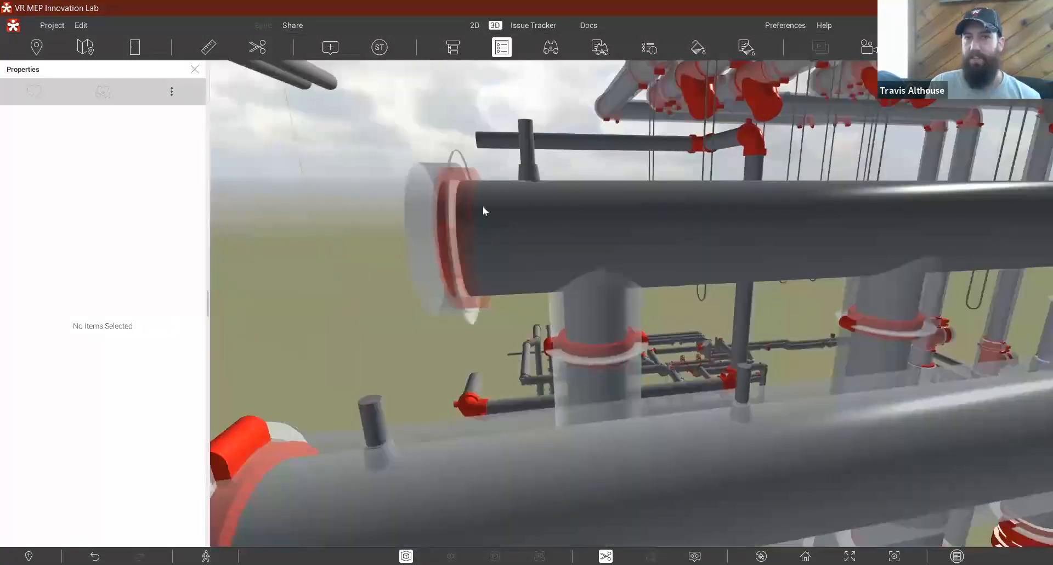
{"action": "left_click", "coordinate": [702, 271]}
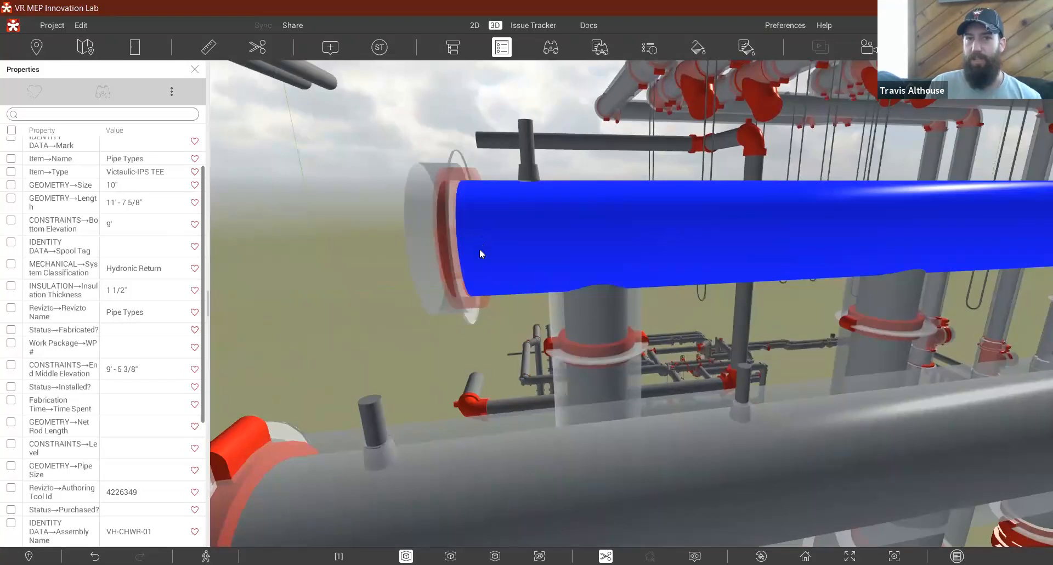
{"action": "middle_click_drag", "start_coordinate": [497, 267], "coordinate": [483, 266]}
{"action": "right_click_drag", "start_coordinate": [533, 342], "coordinate": [524, 370]}
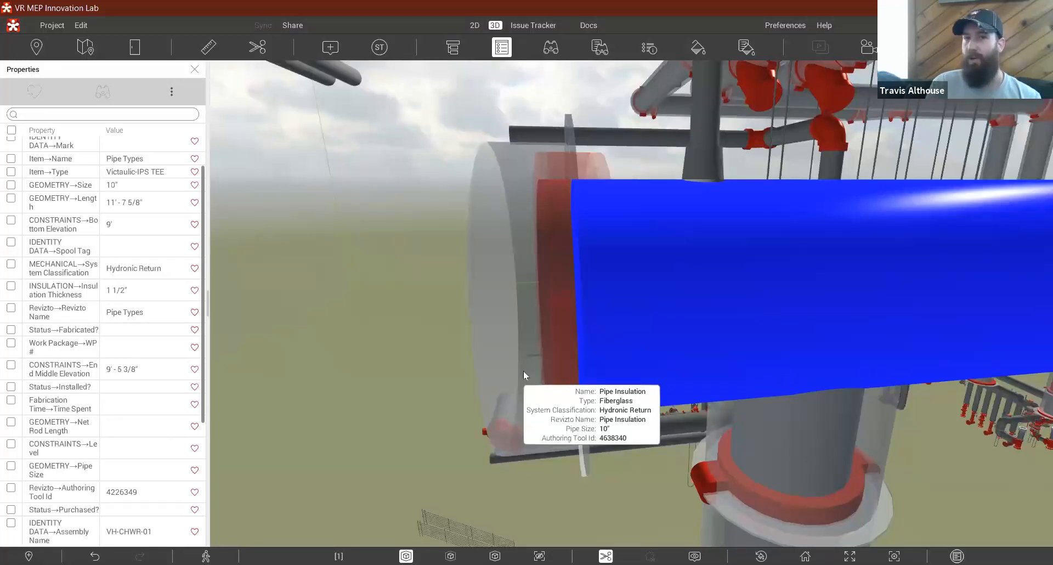
{"action": "left_click", "coordinate": [374, 173]}
Step: Reselect the 10" hydronic return header pipe and view it together with the surrounding piping
{"action": "left_click_drag", "start_coordinate": [374, 174], "coordinate": [559, 295]}
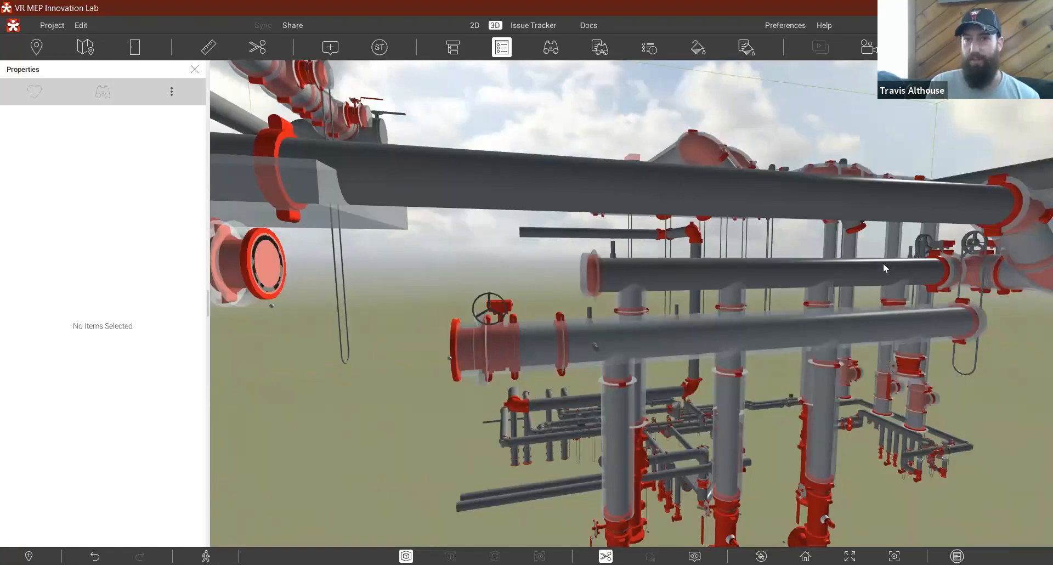
{"action": "left_click", "coordinate": [796, 274]}
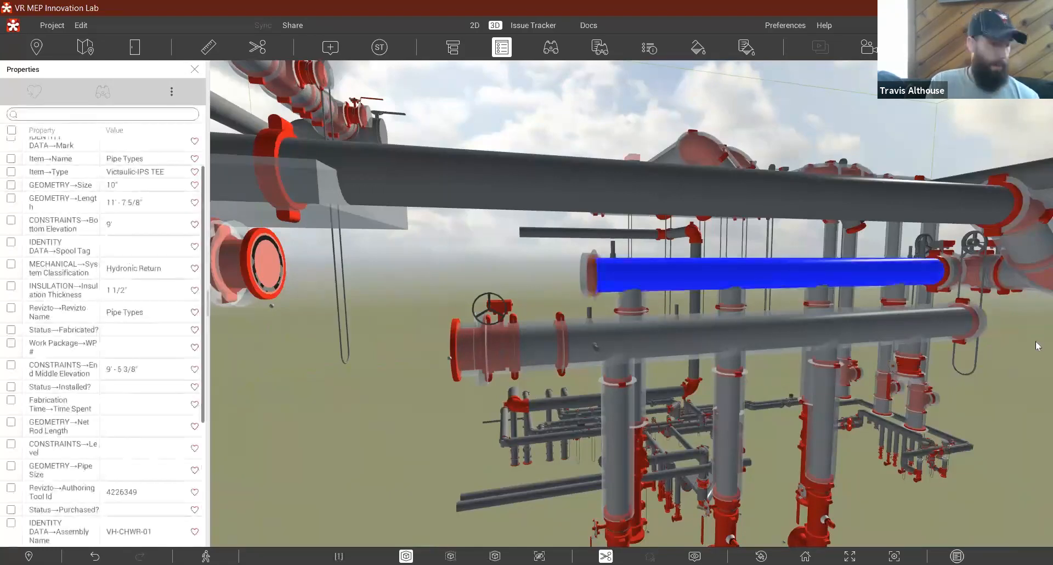
{"action": "left_click_drag", "start_coordinate": [365, 393], "coordinate": [395, 390]}
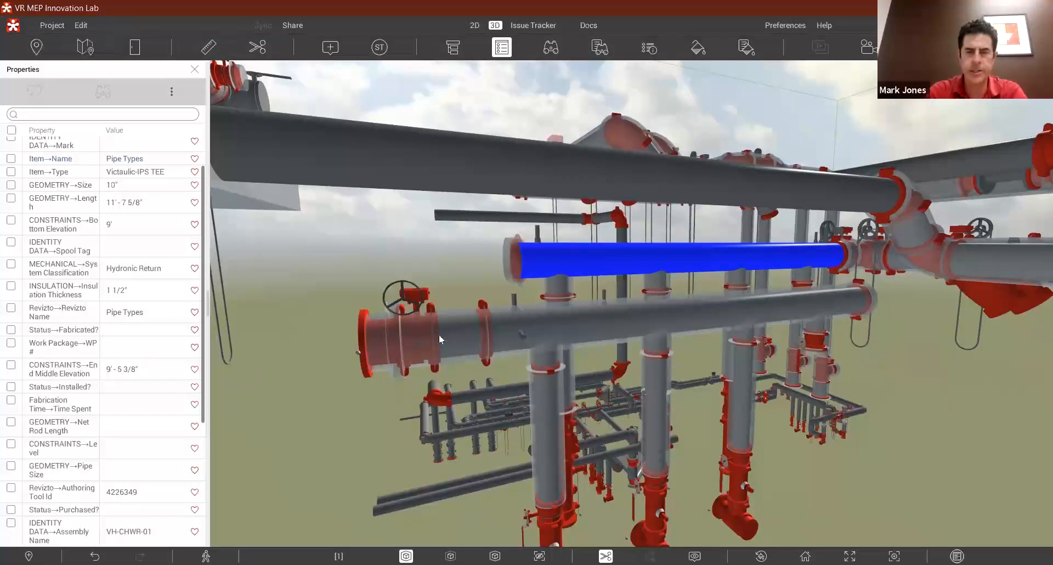
{"action": "scroll", "coordinate": [373, 289], "scroll_direction": "down", "scroll_amount": 4}
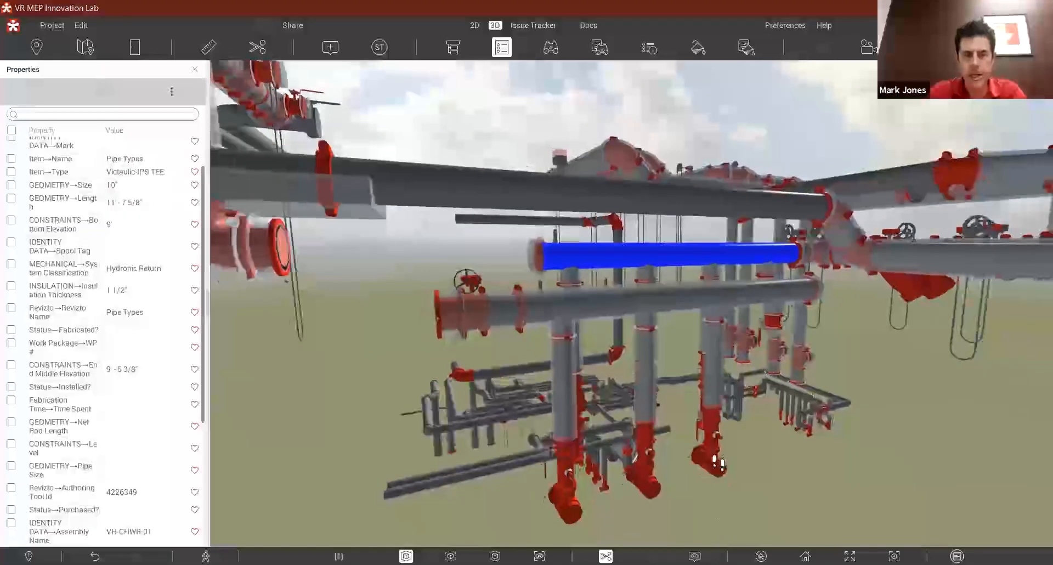
{"action": "scroll", "coordinate": [717, 463], "scroll_direction": "up", "scroll_amount": 2}
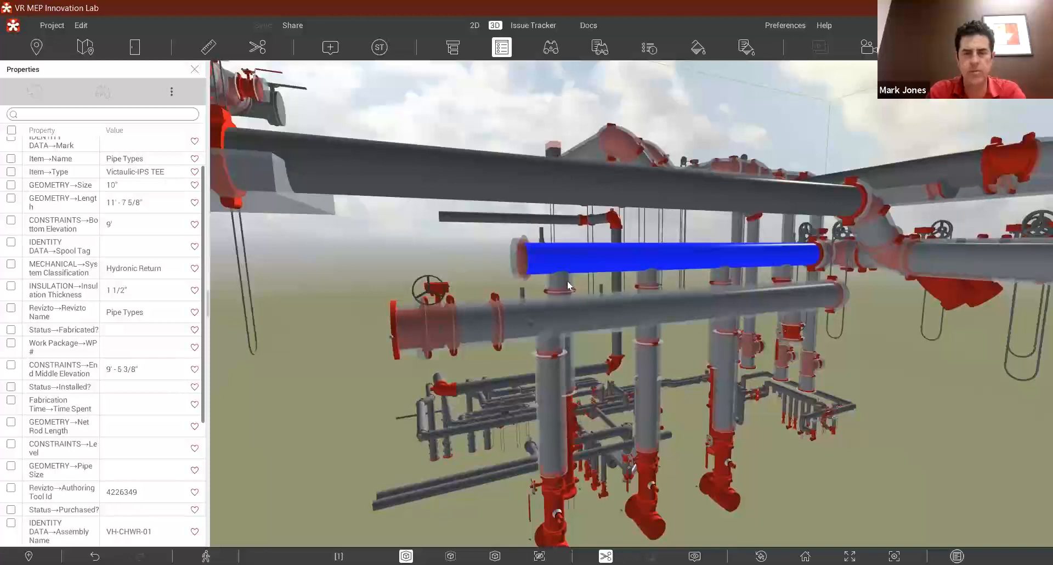
Step: Add the insulation of the header's four branch taps to the header pipe selection
{"action": "left_click", "coordinate": [567, 281], "text": "ctrl"}
{"action": "left_click", "coordinate": [648, 279], "text": "ctrl"}
{"action": "left_click", "coordinate": [724, 281], "text": "ctrl"}
{"action": "left_click", "coordinate": [788, 281], "text": "ctrl"}
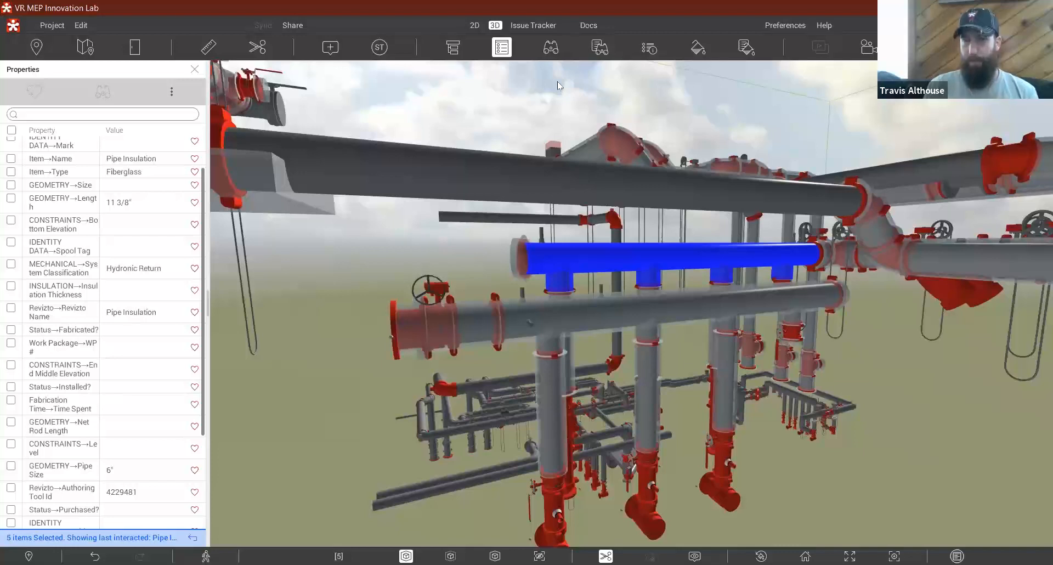
{"action": "scroll", "coordinate": [602, 400], "scroll_direction": "up", "scroll_amount": 5}
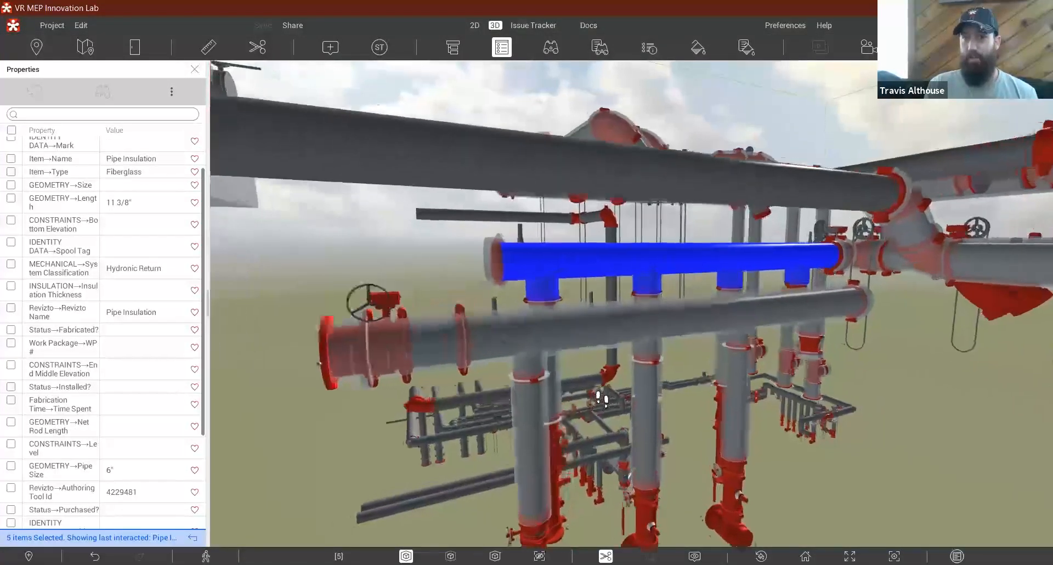
Step: Create and save an issue titled "this is the header", with a freehand pen outline around the selected header and taps
{"action": "left_click", "coordinate": [330, 47]}
{"action": "left_click", "coordinate": [310, 36]}
{"action": "type", "text": "this is the header"}
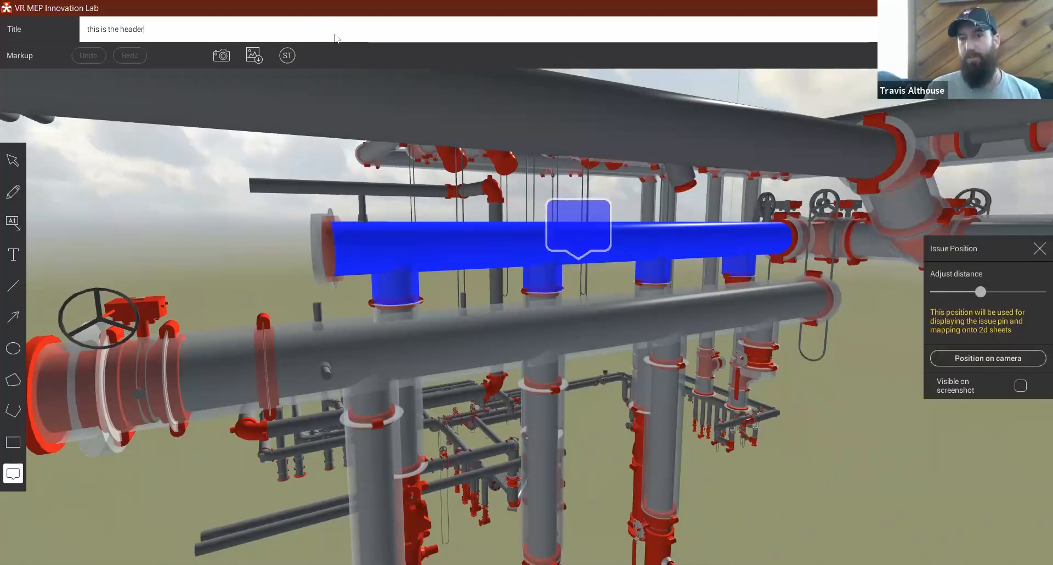
{"action": "left_click", "coordinate": [13, 192]}
{"action": "mouse_move", "coordinate": [736, 198]}
{"action": "left_mouse_down"}
{"action": "mouse_move", "coordinate": [313, 180]}
{"action": "mouse_move", "coordinate": [725, 198]}
{"action": "mouse_move", "coordinate": [884, 258]}
{"action": "left_mouse_up"}
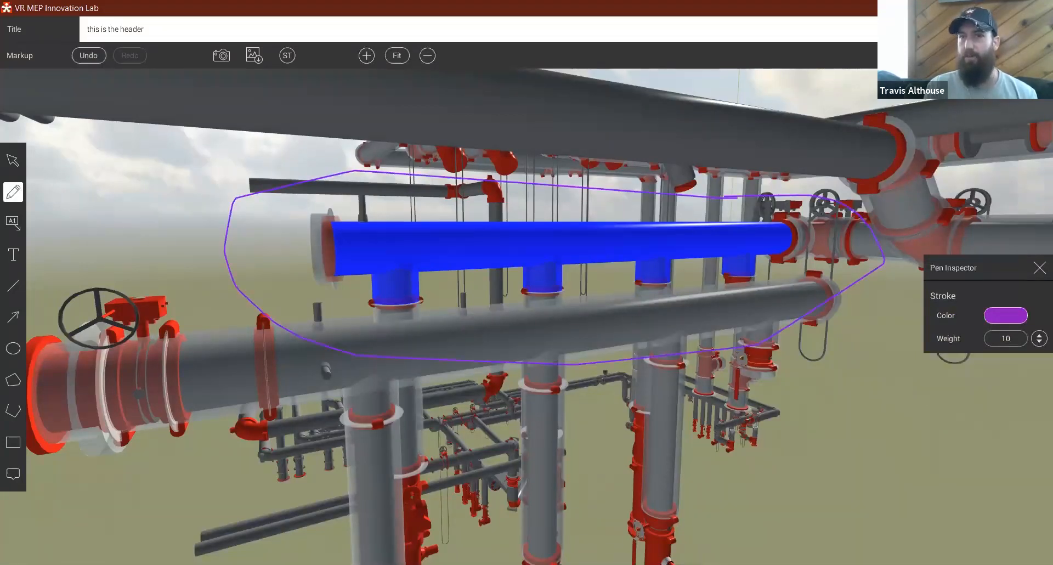
{"action": "left_click", "coordinate": [1023, 56]}
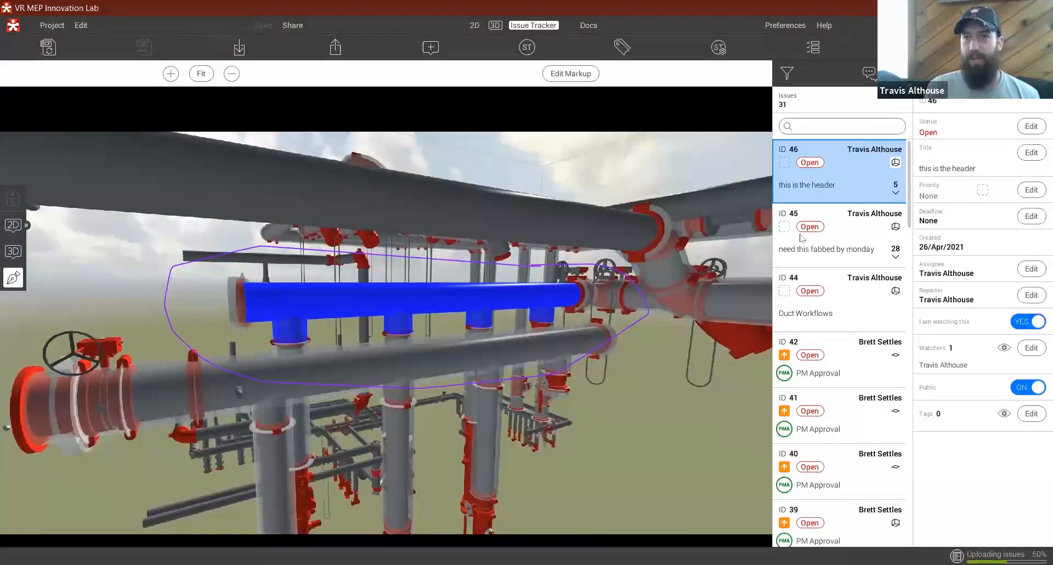
Step: Restore the "this is the header" issue's saved 3D view and selection, and list its selected items in the Selection Inspector
{"action": "left_click", "coordinate": [13, 250]}
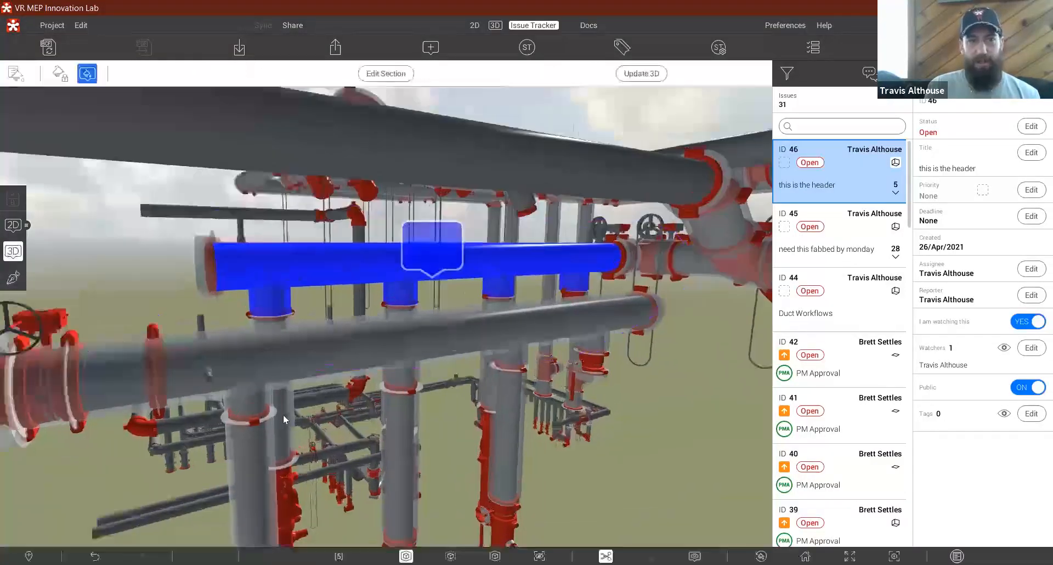
{"action": "left_click", "coordinate": [844, 421]}
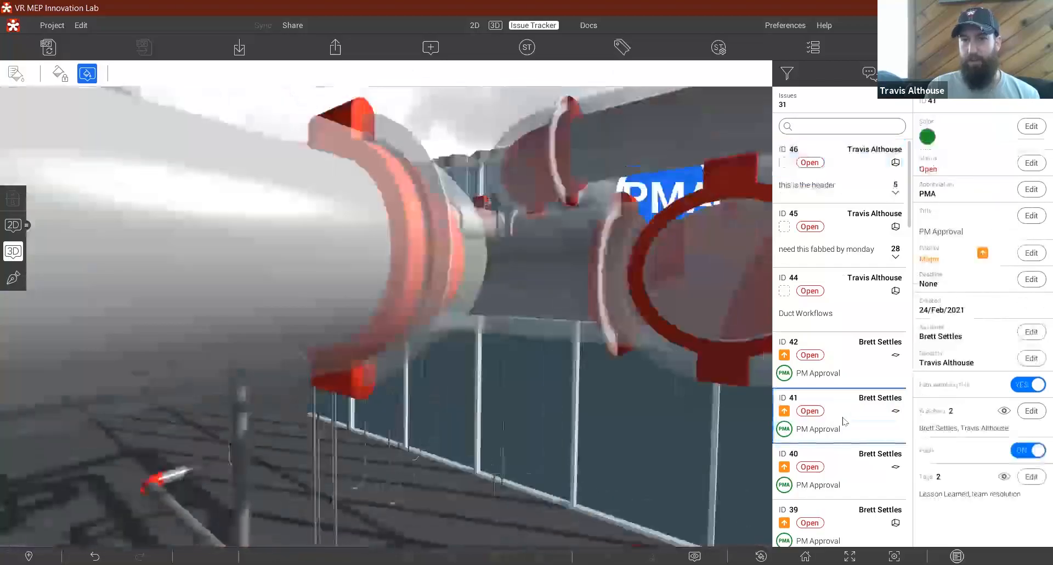
{"action": "left_click", "coordinate": [844, 178]}
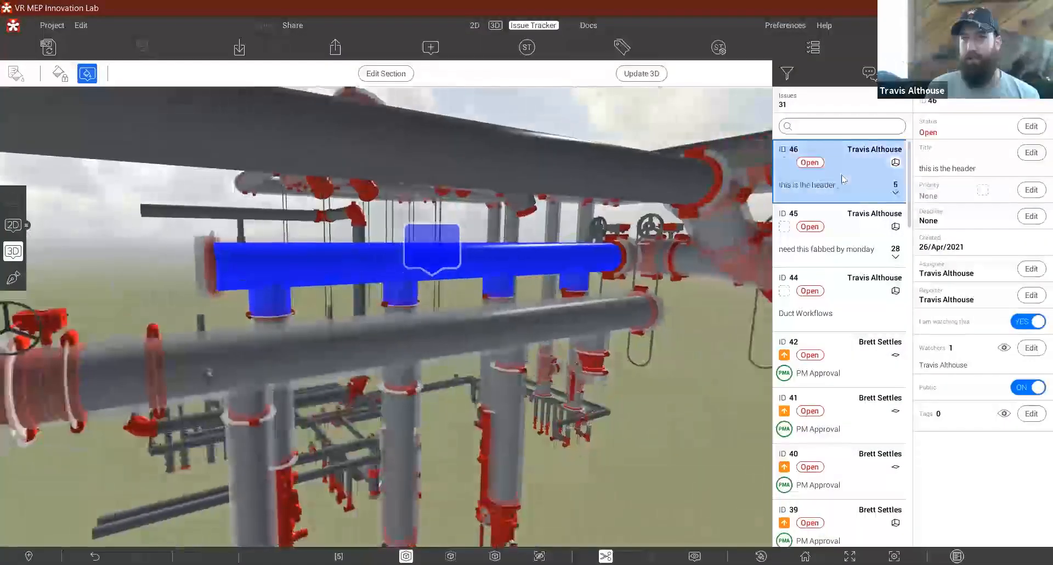
{"action": "left_click", "coordinate": [495, 25]}
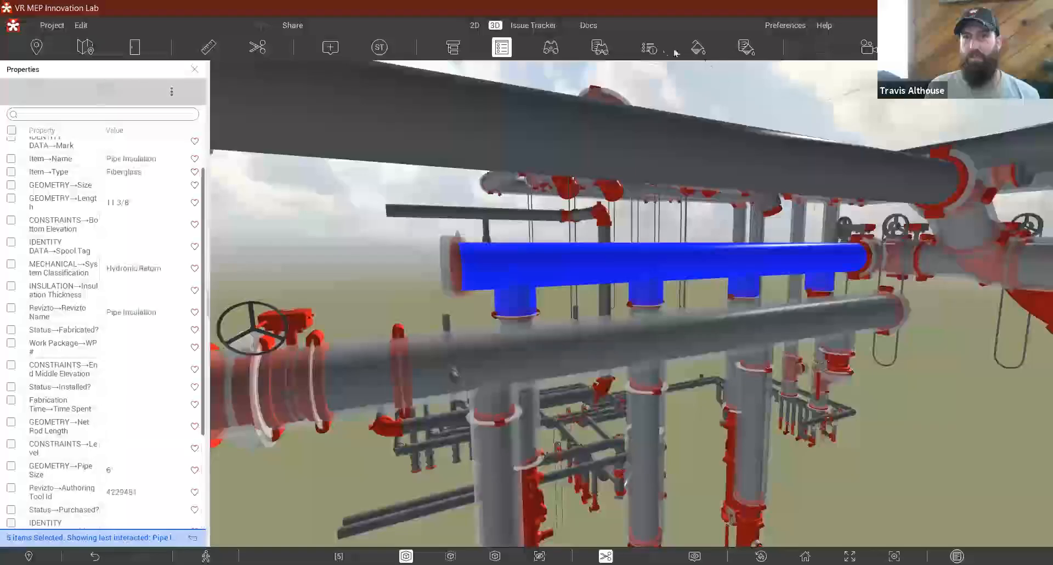
{"action": "left_click", "coordinate": [649, 47]}
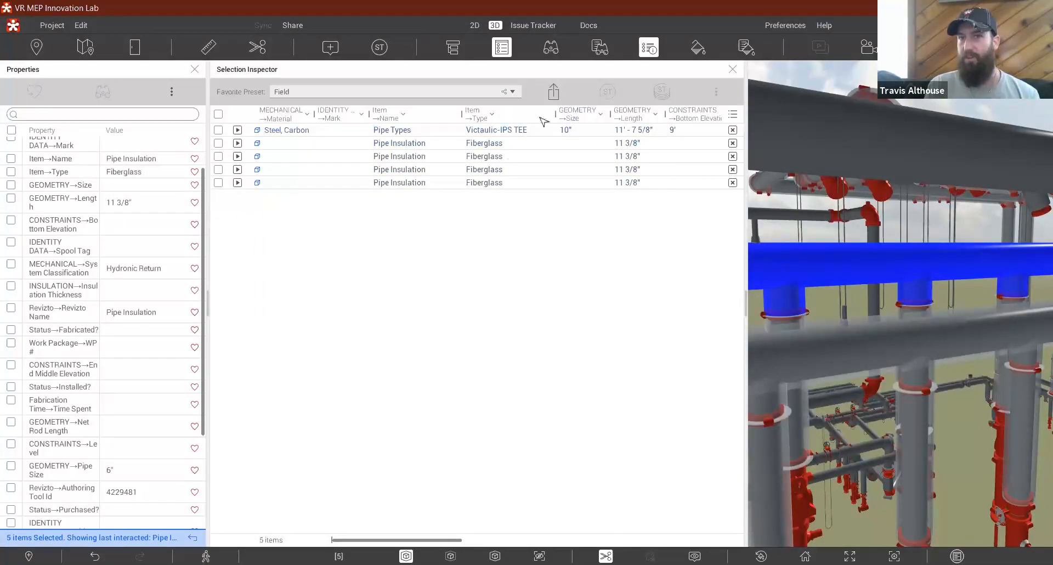
Step: Go back to the "this is the header" issue to restore its selection in the 3D model, and close the Selection Inspector
{"action": "left_click", "coordinate": [533, 25]}
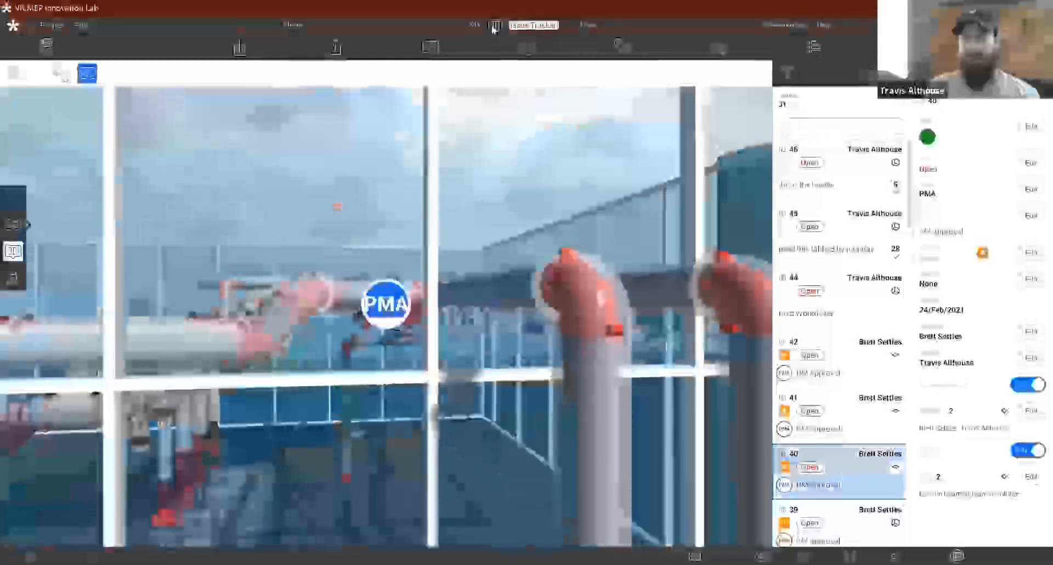
{"action": "left_click", "coordinate": [495, 26]}
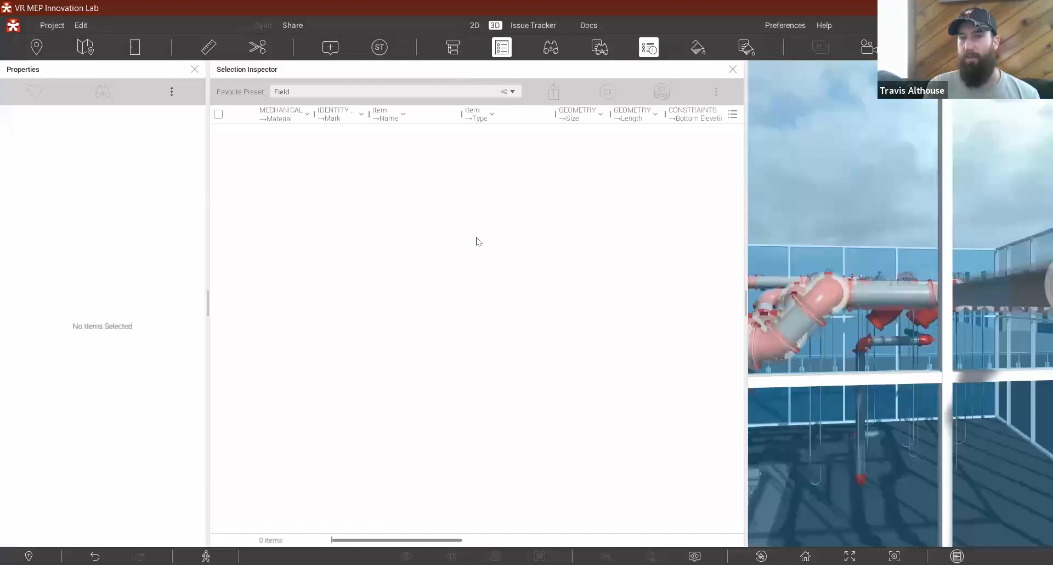
{"action": "left_click", "coordinate": [543, 26]}
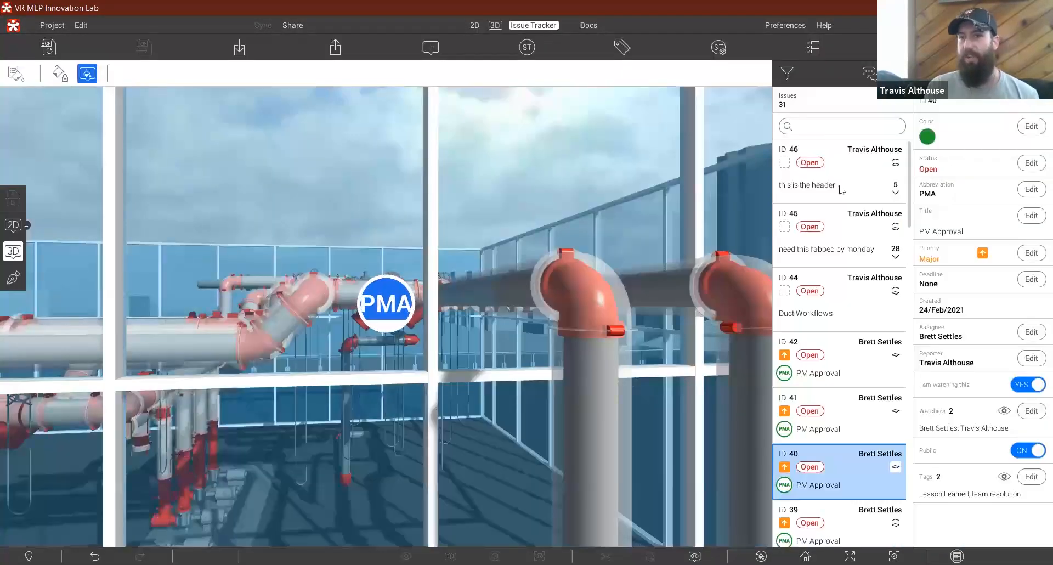
{"action": "left_click", "coordinate": [836, 181]}
{"action": "left_click", "coordinate": [495, 26]}
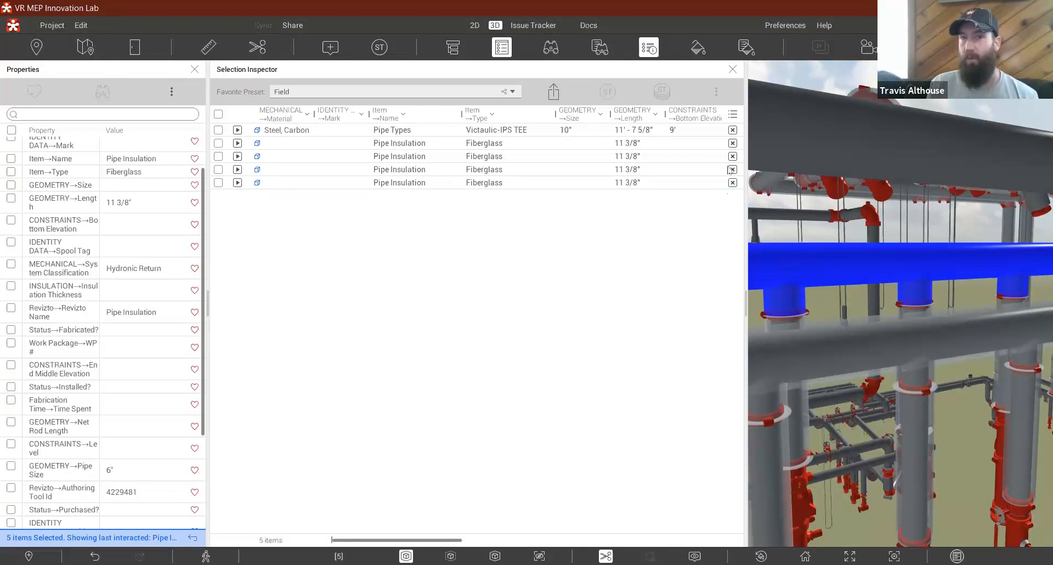
{"action": "left_click", "coordinate": [733, 69]}
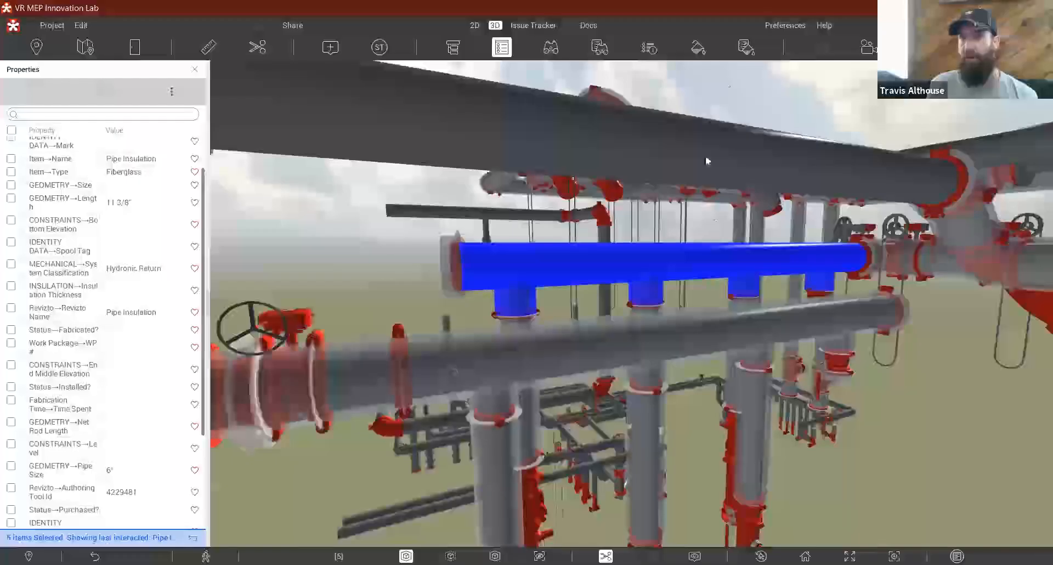
Step: Replace the selection with the return header pipe, the nearest pump drop, the lower header's end fitting and the 10" return pipe insulation beyond the header
{"action": "left_click_drag", "start_coordinate": [390, 298], "coordinate": [389, 305]}
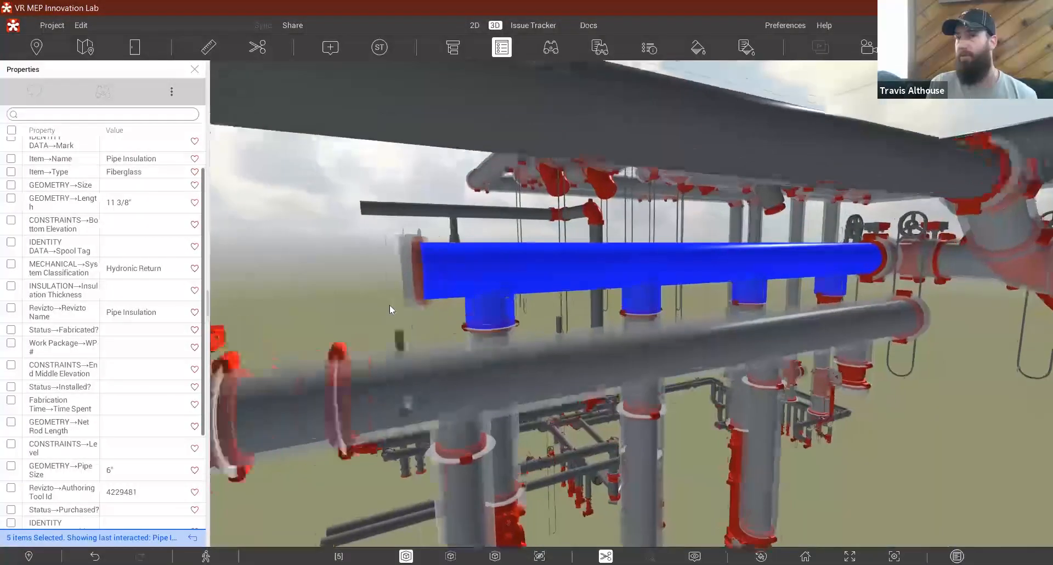
{"action": "right_click", "coordinate": [530, 281]}
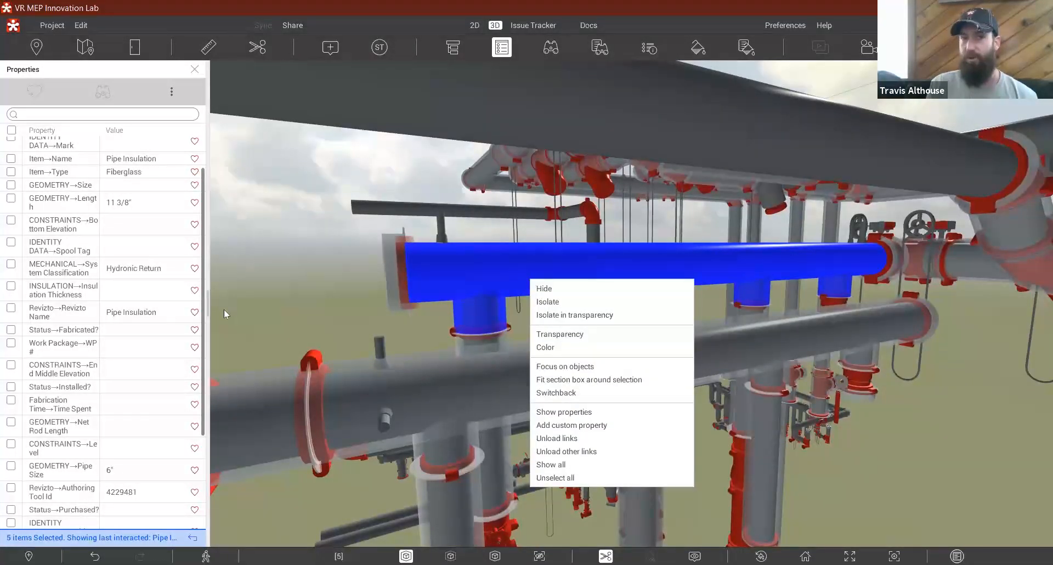
{"action": "left_click", "coordinate": [238, 282]}
{"action": "left_click", "coordinate": [312, 250]}
{"action": "left_click_drag", "start_coordinate": [345, 275], "coordinate": [463, 215]}
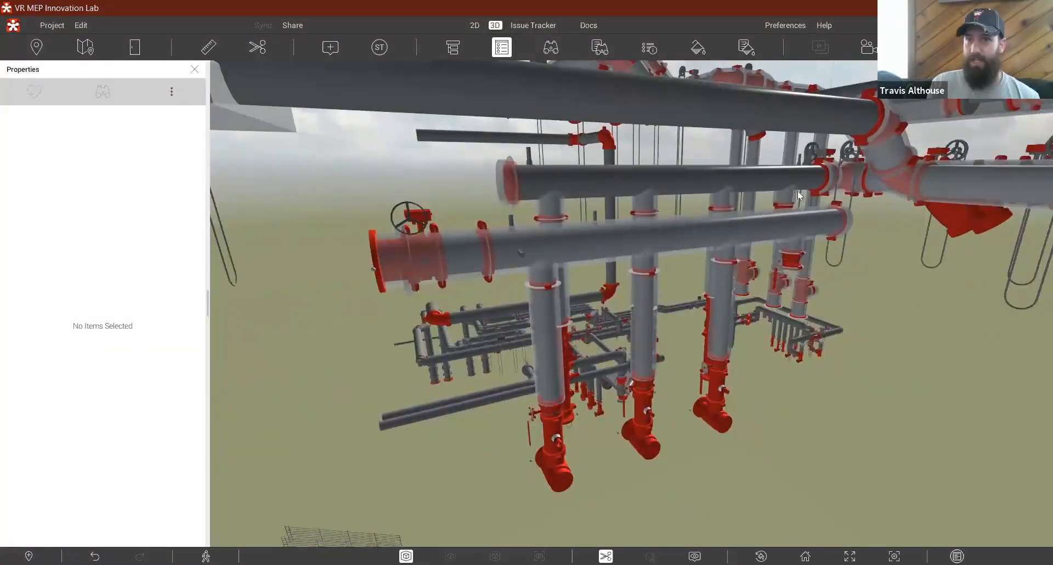
{"action": "left_click", "coordinate": [814, 181]}
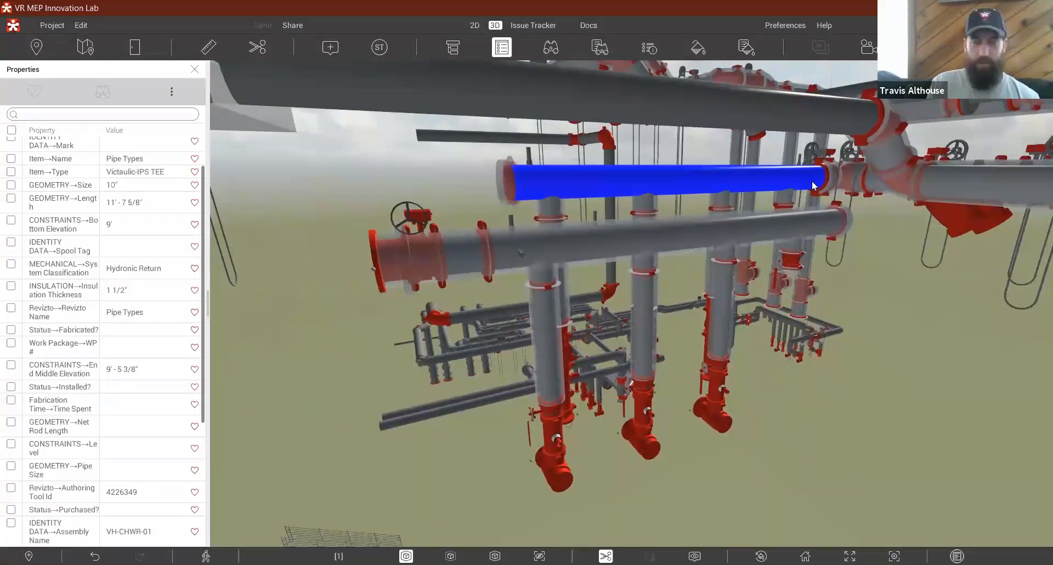
{"action": "left_click", "coordinate": [554, 439], "text": "ctrl"}
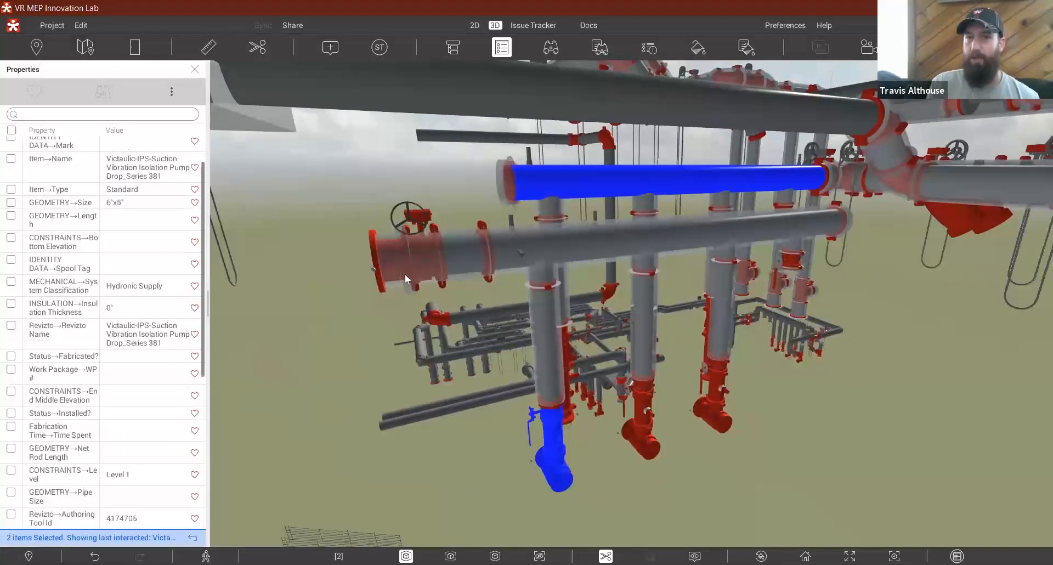
{"action": "left_click", "coordinate": [389, 262], "text": "ctrl"}
{"action": "left_click", "coordinate": [870, 189], "text": "ctrl"}
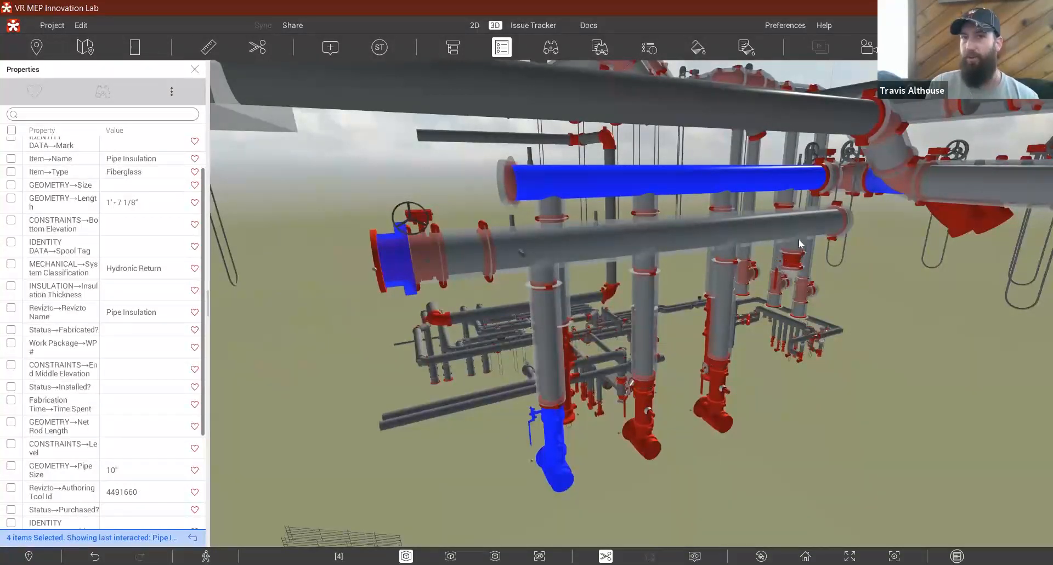
Step: Create a section box around the four selected piping items
{"action": "left_click", "coordinate": [255, 49]}
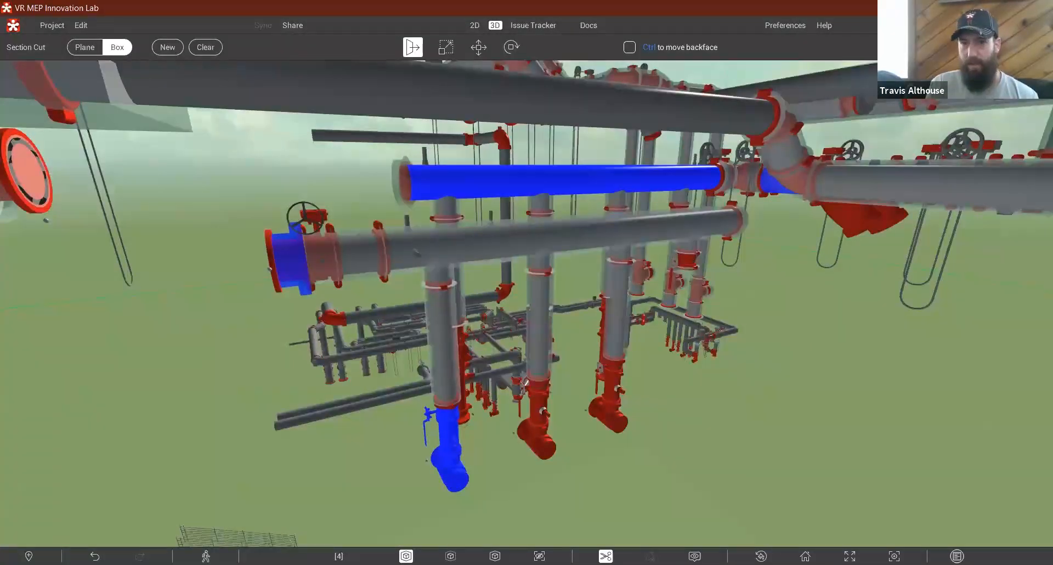
{"action": "key", "text": "Escape"}
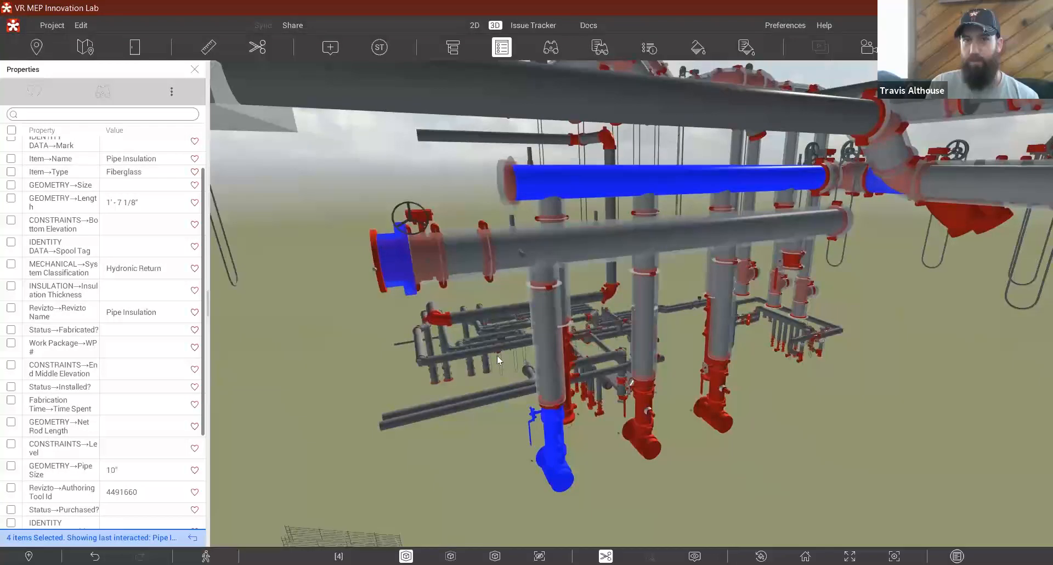
{"action": "left_click", "coordinate": [257, 48]}
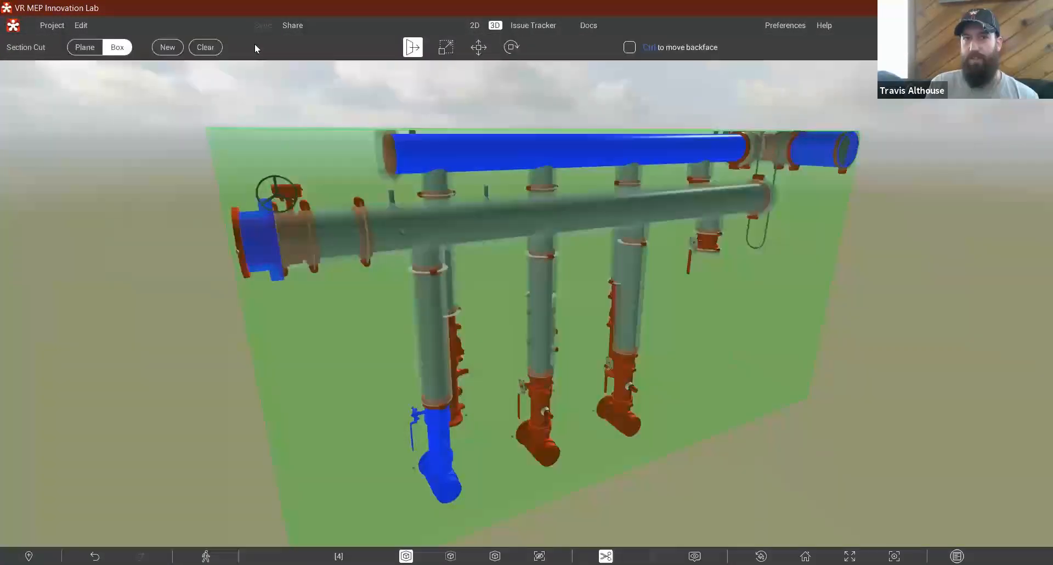
Step: Extend the section box faces near the return header's valve end to include the adjoining pipes and fittings, and finish the section edit
{"action": "middle_click_drag", "start_coordinate": [565, 187], "coordinate": [684, 498]}
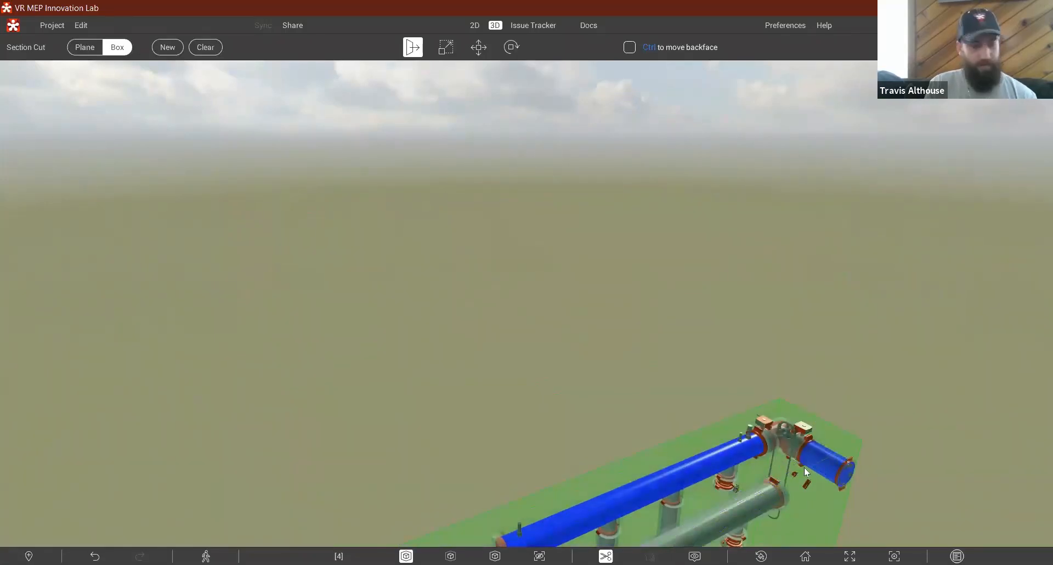
{"action": "left_click_drag", "start_coordinate": [804, 467], "coordinate": [826, 459]}
{"action": "left_click_drag", "start_coordinate": [825, 520], "coordinate": [849, 530]}
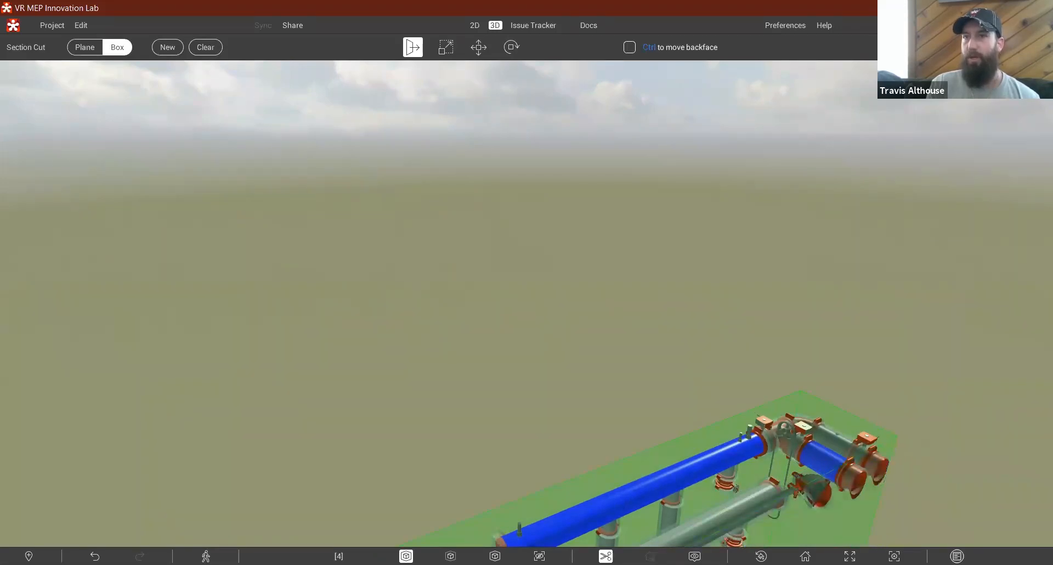
{"action": "key", "text": "Escape"}
{"action": "middle_click_drag", "start_coordinate": [726, 494], "coordinate": [794, 369]}
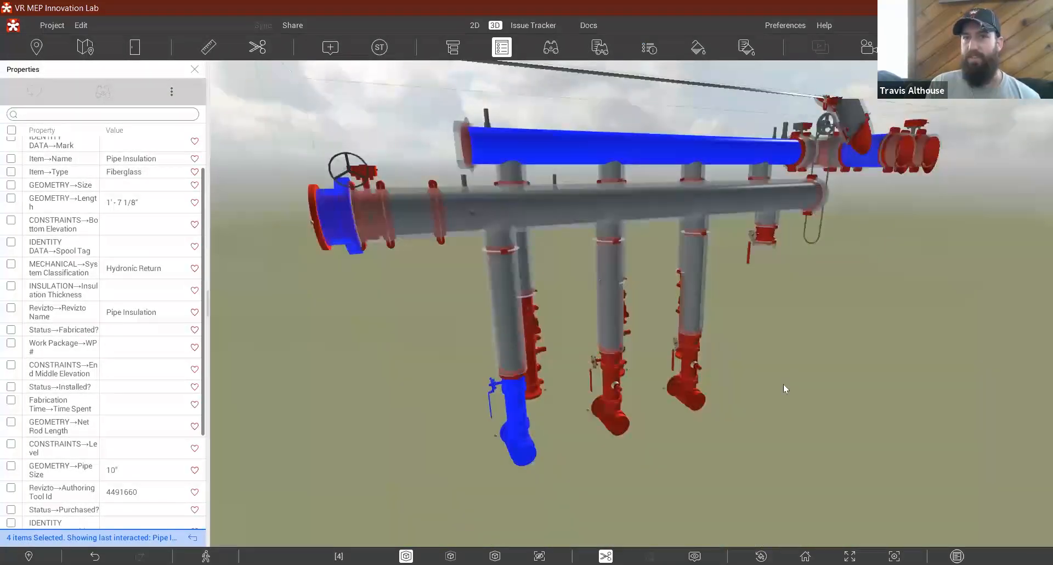
Step: Clear the selection and find all objects inside the section box, using it as the only search condition
{"action": "left_click", "coordinate": [763, 339]}
{"action": "left_click", "coordinate": [551, 47]}
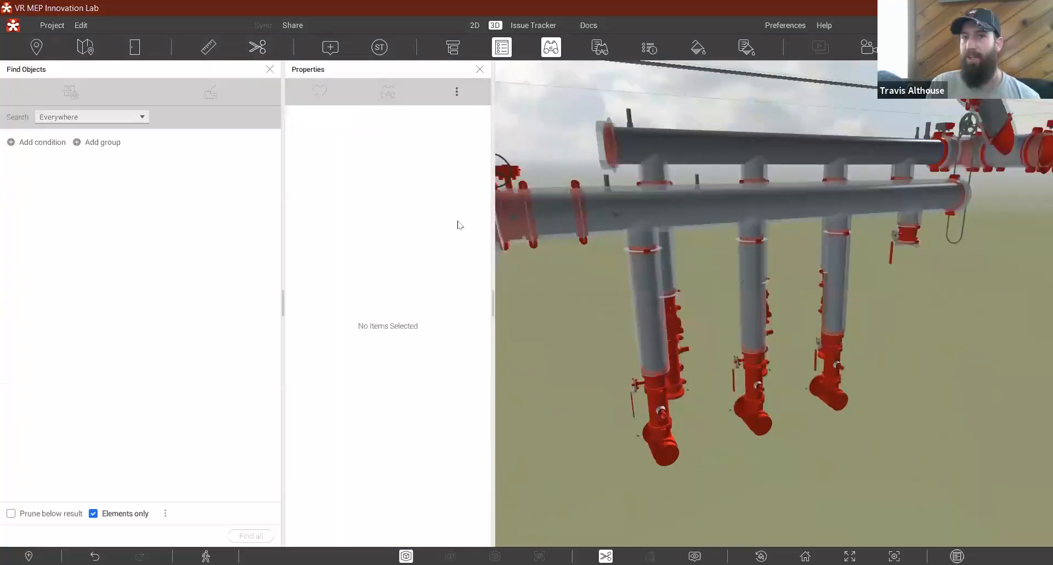
{"action": "left_click", "coordinate": [25, 145]}
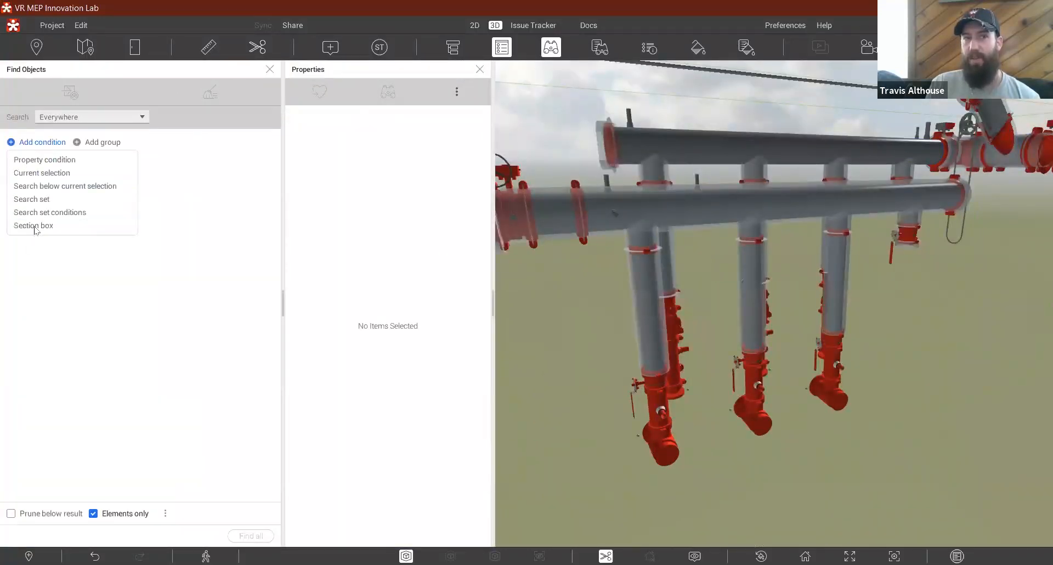
{"action": "left_click", "coordinate": [34, 226]}
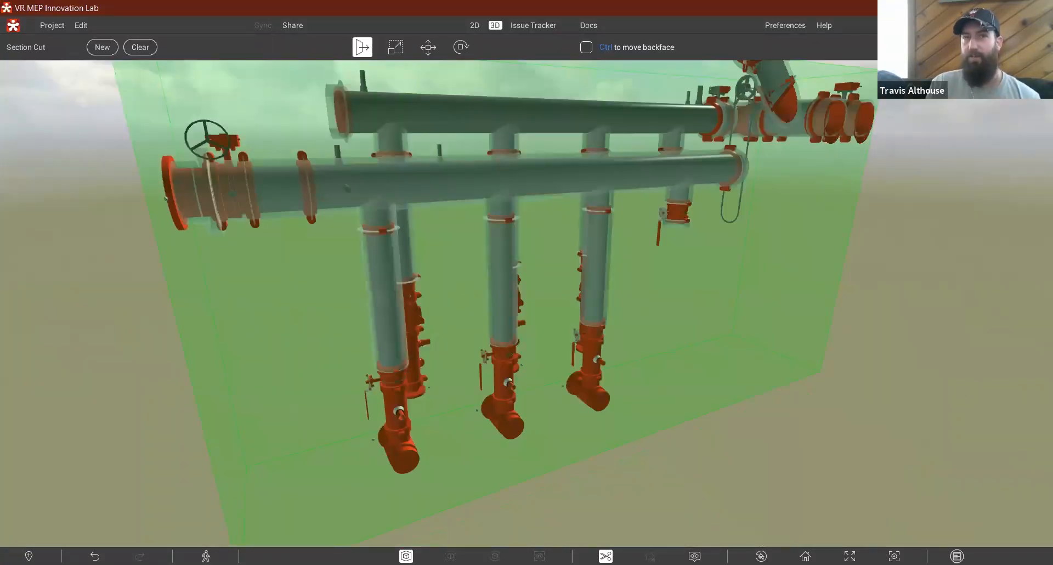
{"action": "left_click", "coordinate": [1030, 47]}
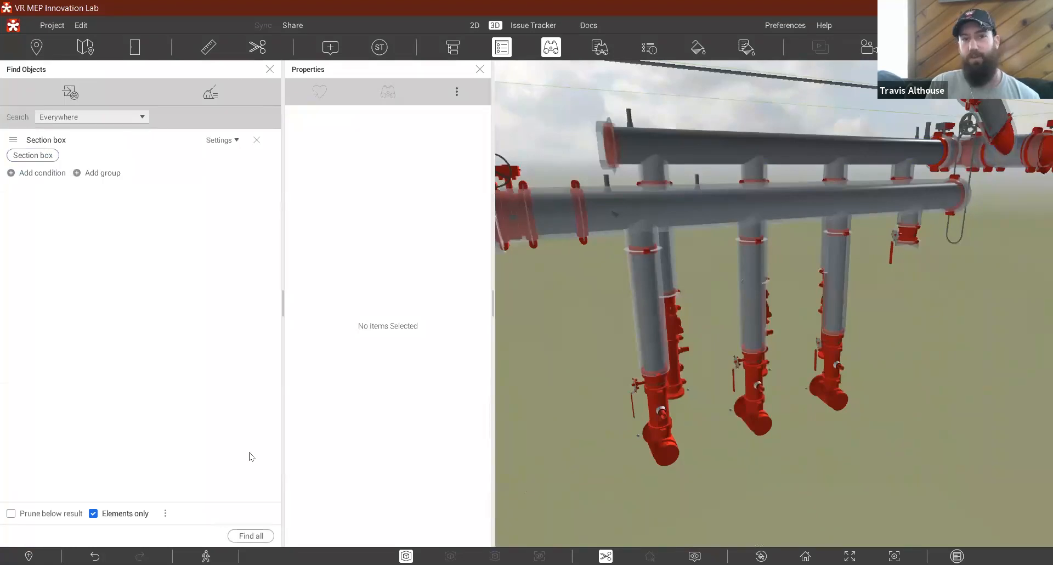
{"action": "left_click", "coordinate": [252, 536]}
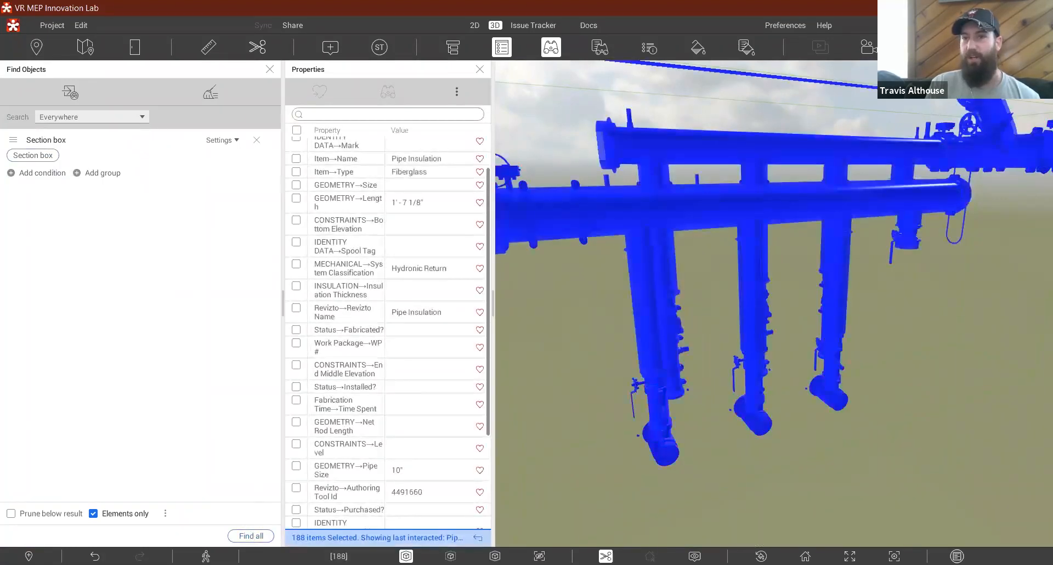
Step: Turn off the section cut and list the found objects in the Selection Inspector
{"action": "left_click", "coordinate": [605, 556]}
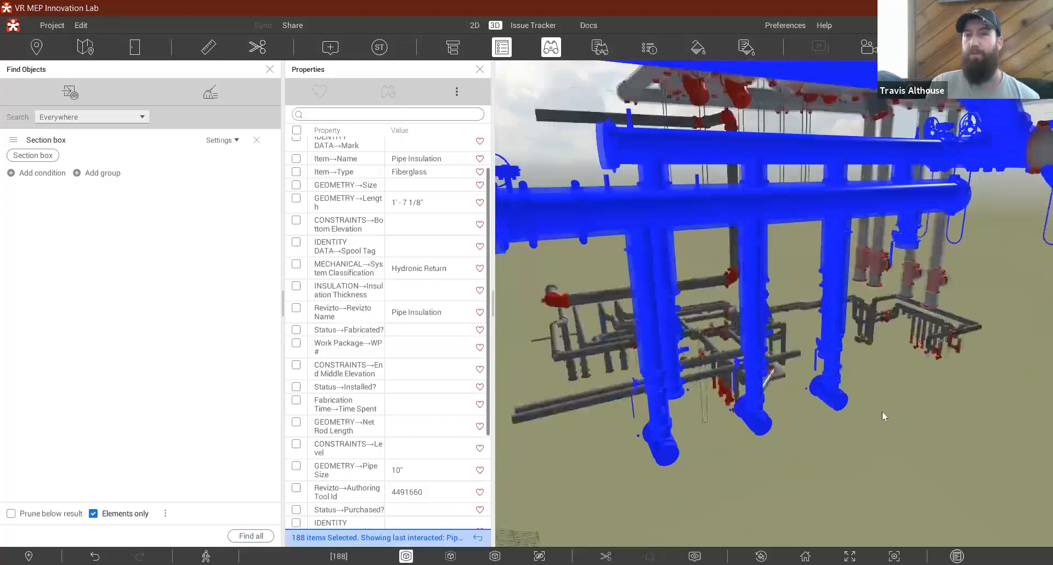
{"action": "left_click_drag", "start_coordinate": [815, 394], "coordinate": [698, 410]}
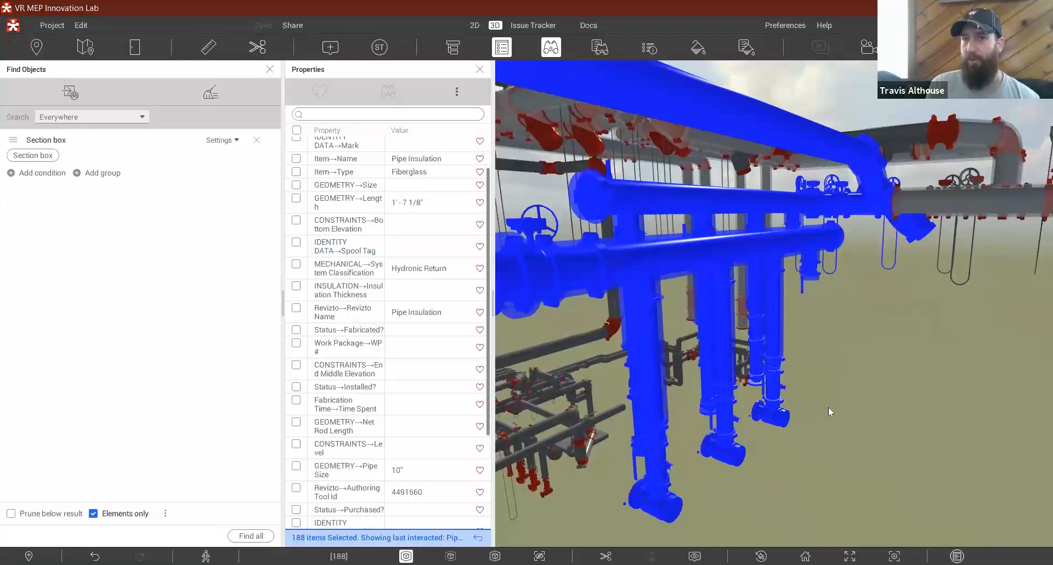
{"action": "left_click", "coordinate": [649, 48]}
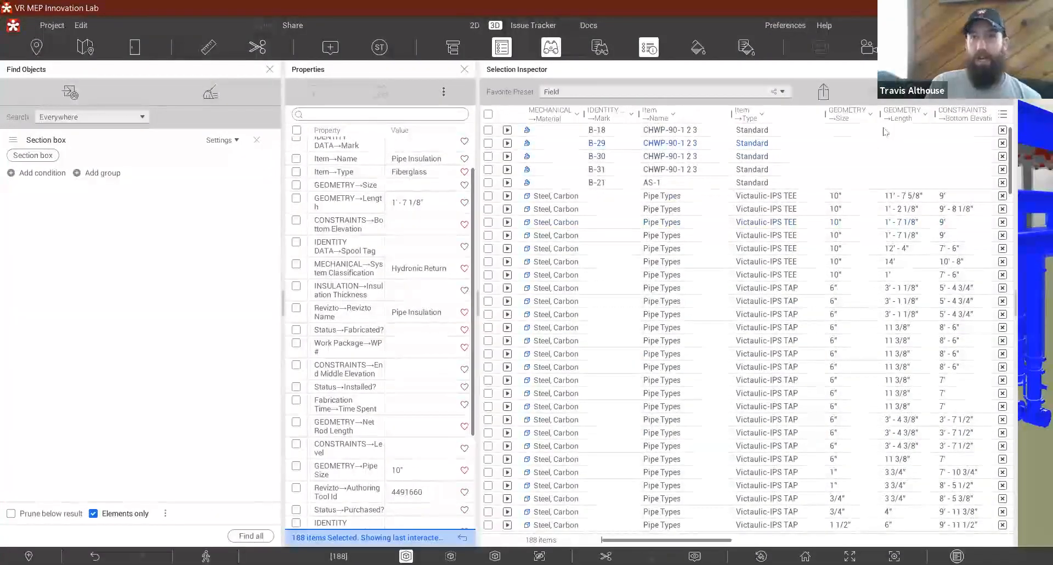
Step: Close the Selection Inspector and examine the highlighted header assembly up close around its valve end and along its full length
{"action": "left_click", "coordinate": [1002, 70]}
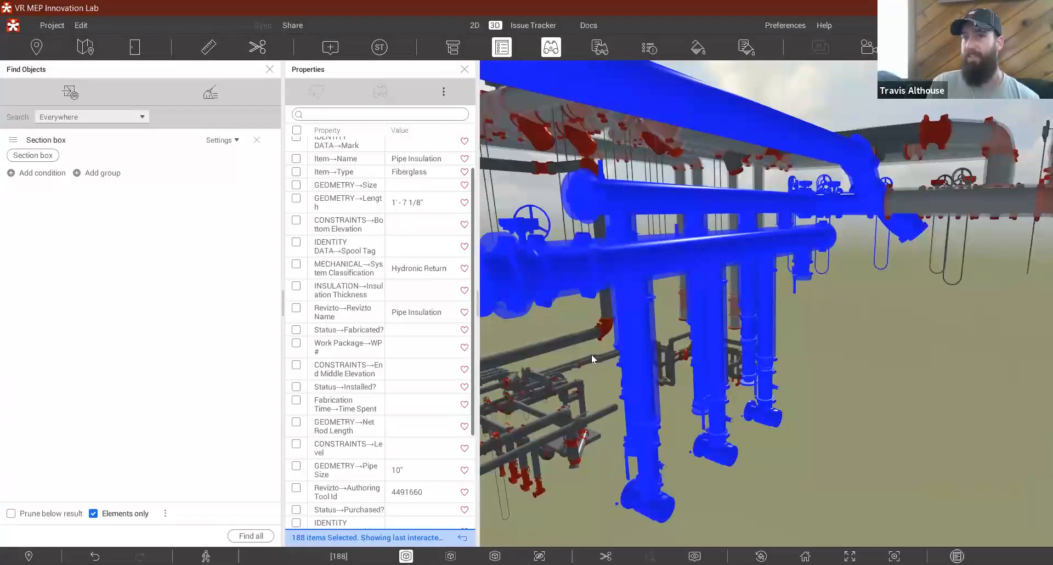
{"action": "left_click_drag", "start_coordinate": [858, 407], "coordinate": [834, 451]}
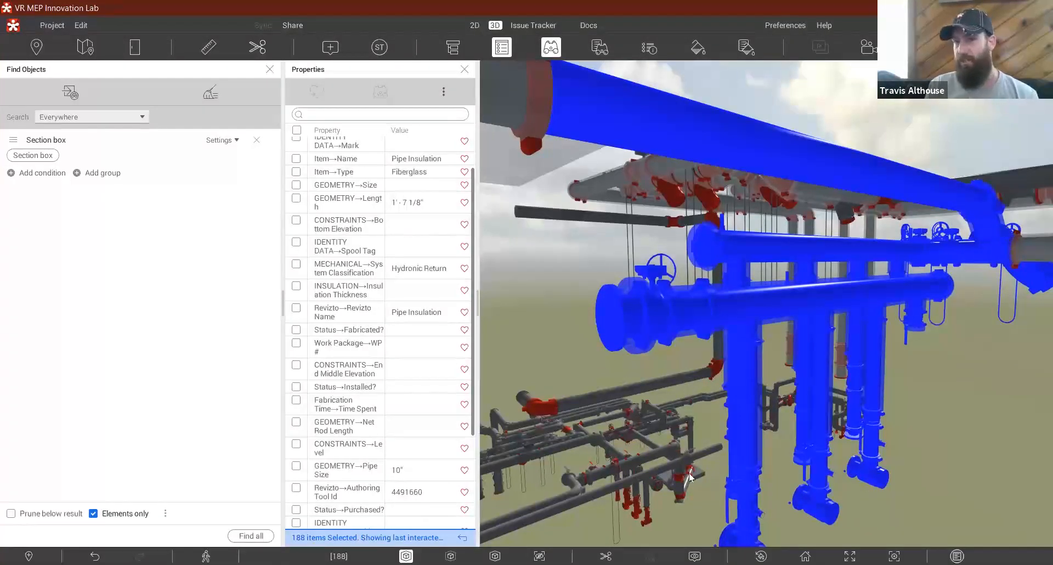
{"action": "scroll", "coordinate": [688, 478], "scroll_direction": "down", "scroll_amount": 5}
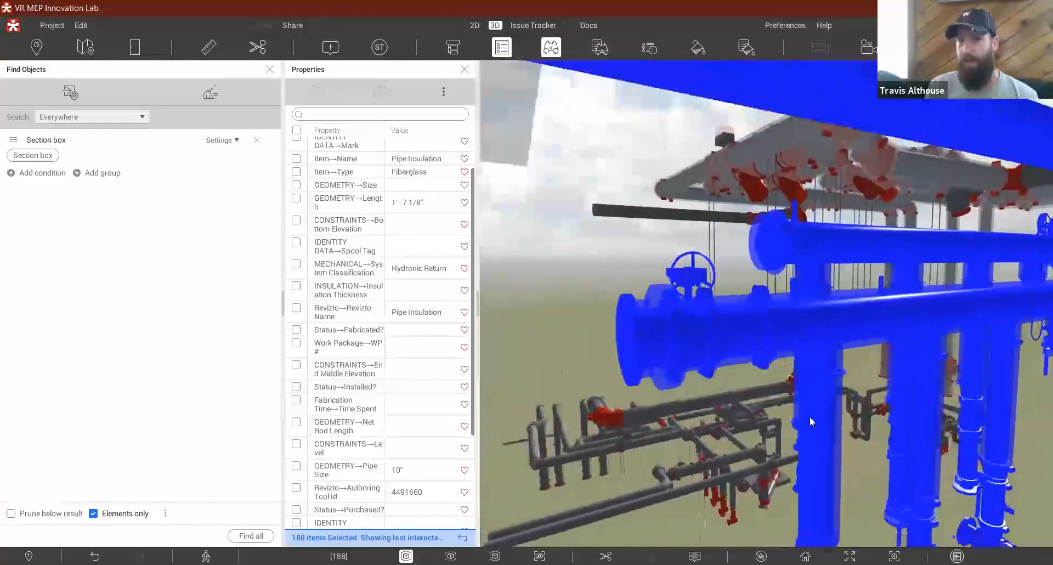
{"action": "scroll", "coordinate": [679, 288], "scroll_direction": "down", "scroll_amount": 5}
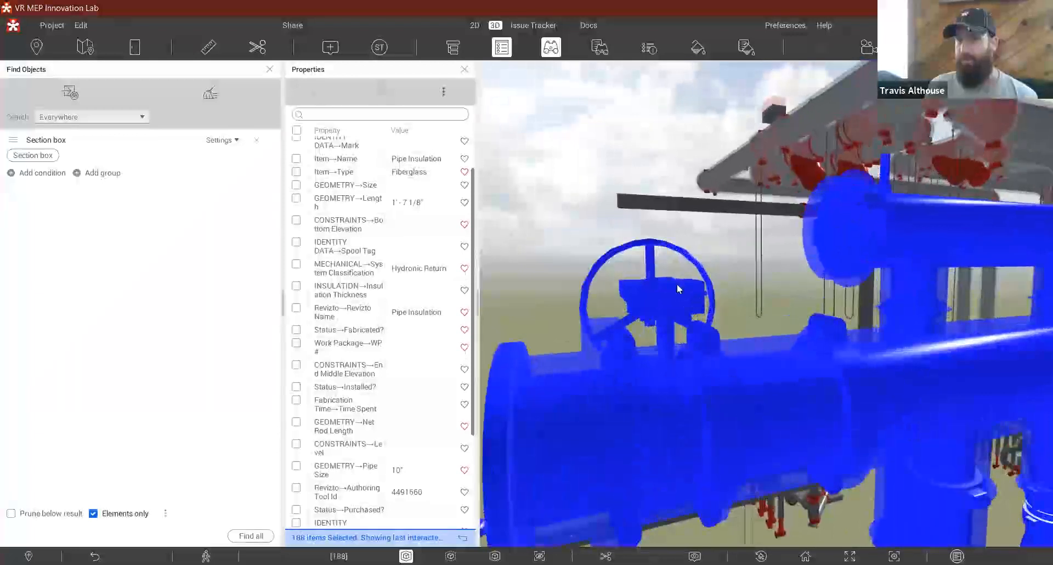
{"action": "middle_click_drag", "start_coordinate": [650, 336], "coordinate": [734, 153]}
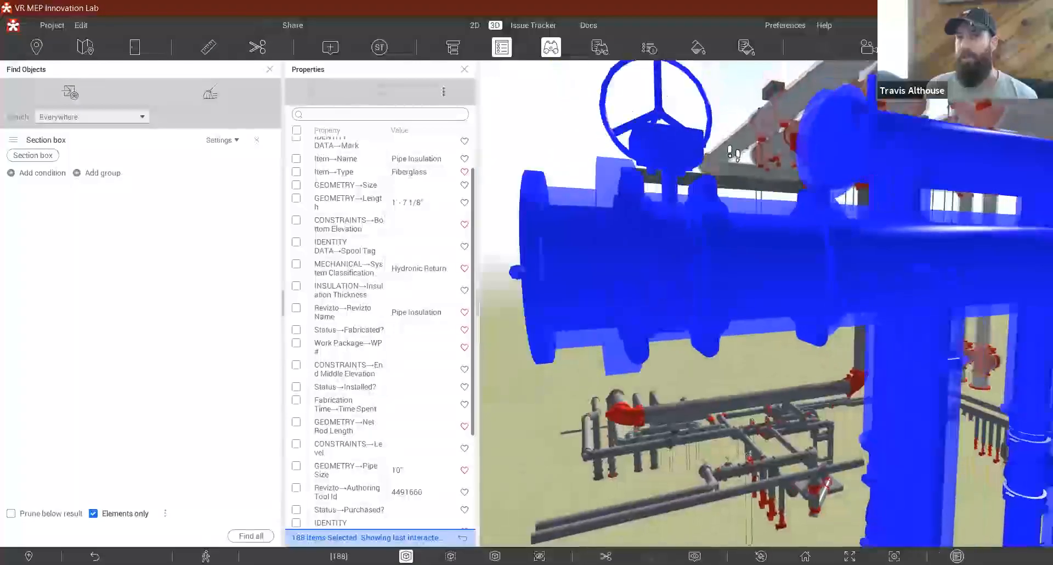
{"action": "scroll", "coordinate": [733, 153], "scroll_direction": "up", "scroll_amount": 5}
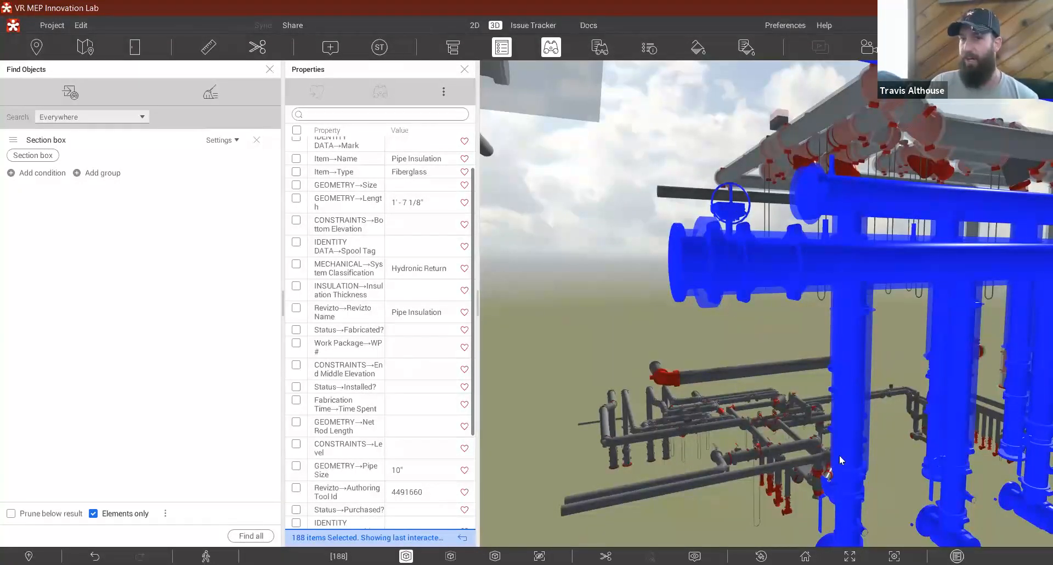
{"action": "middle_click_drag", "start_coordinate": [736, 464], "coordinate": [518, 473]}
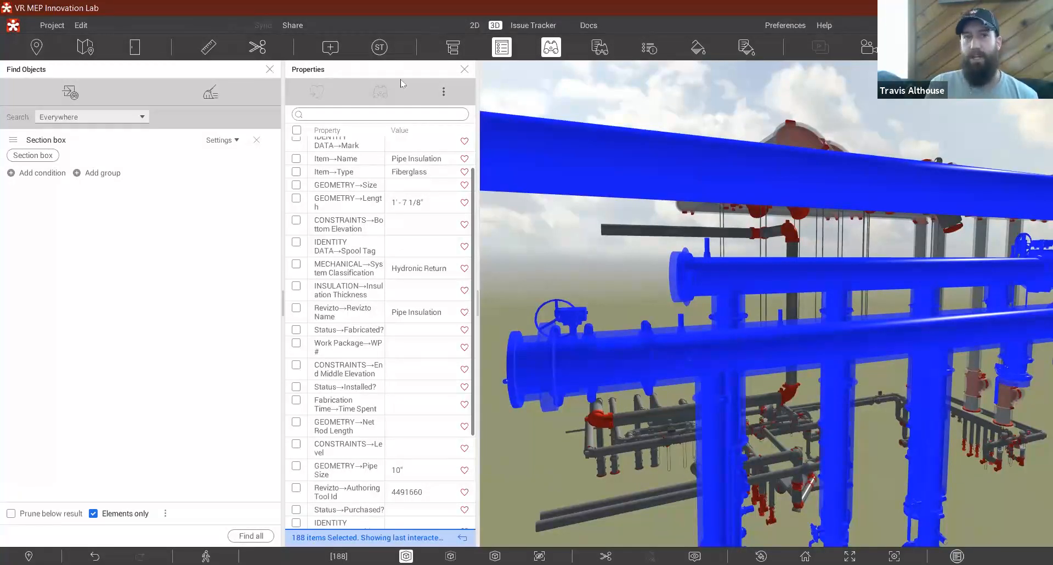
Step: Create an issue from the current header view, with a title asking the colleague by name to check this out
{"action": "key", "text": "space"}
{"action": "left_click", "coordinate": [589, 23]}
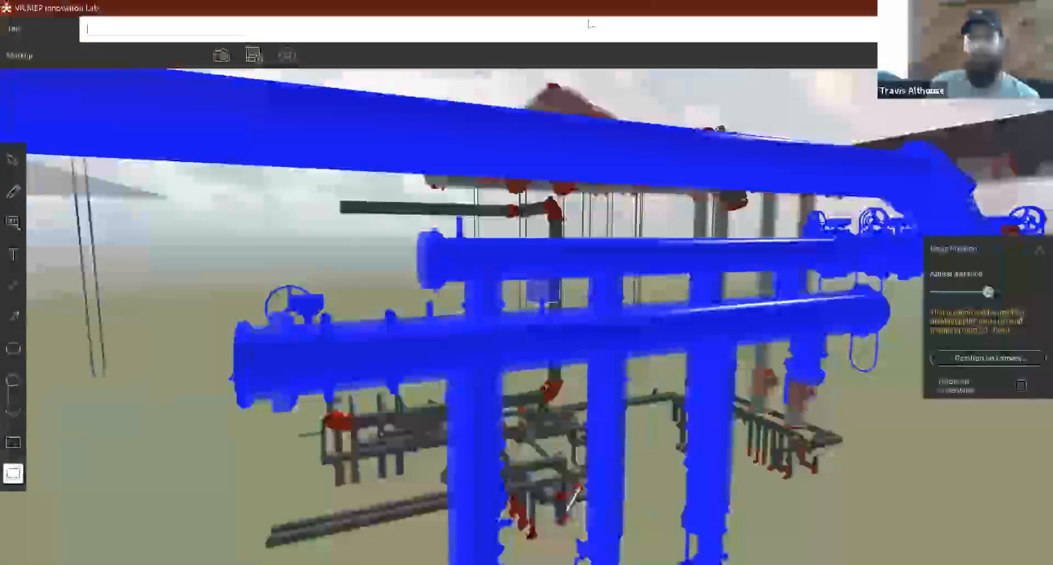
{"action": "type", "text": "mark ca"}
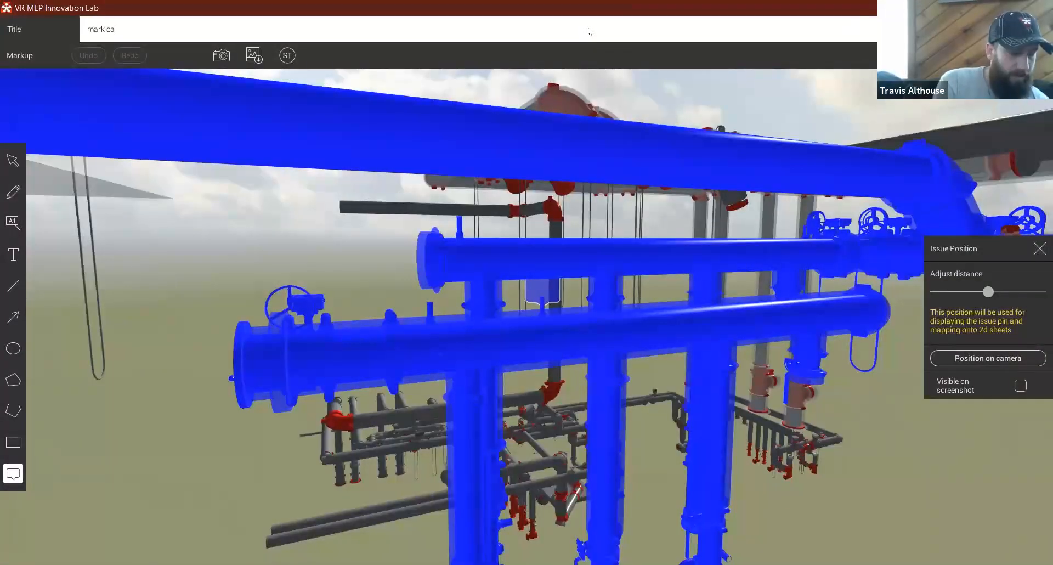
{"action": "type", "text": "n you check this out"}
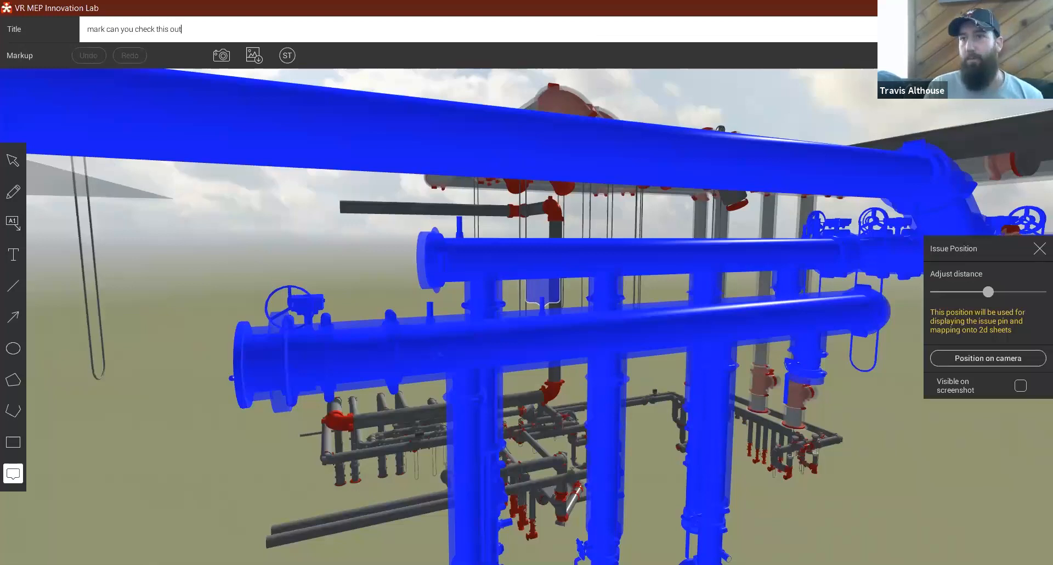
{"action": "key", "text": "Return"}
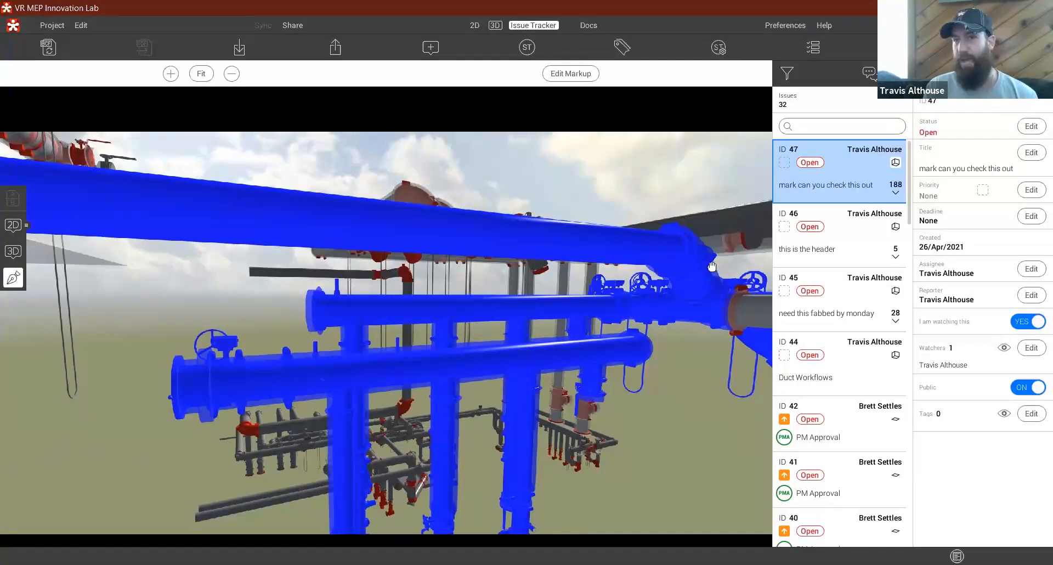
Step: Reassign the newly created issue to the colleague named in its title
{"action": "left_click", "coordinate": [896, 193]}
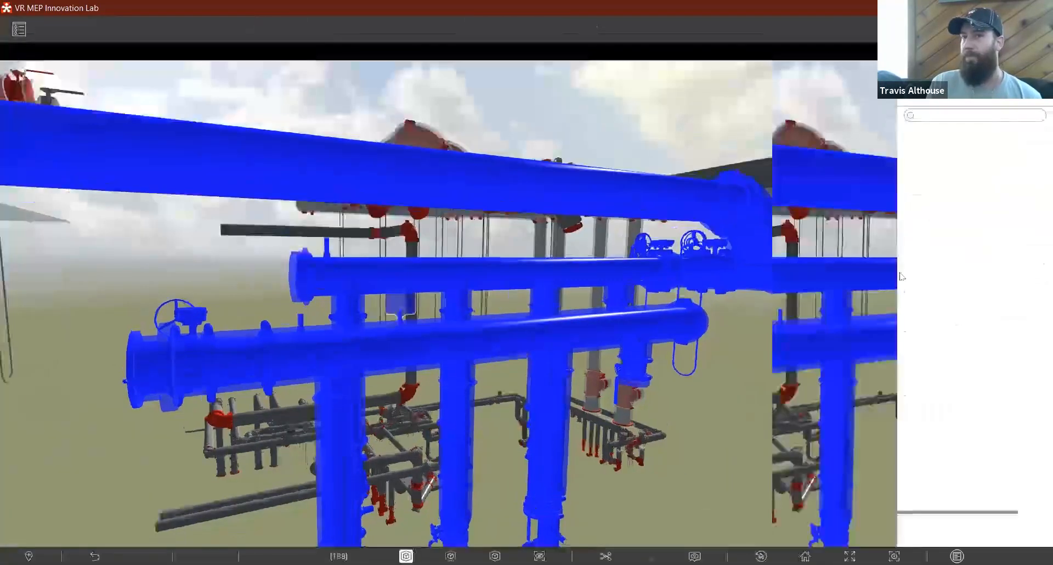
{"action": "key", "text": "space"}
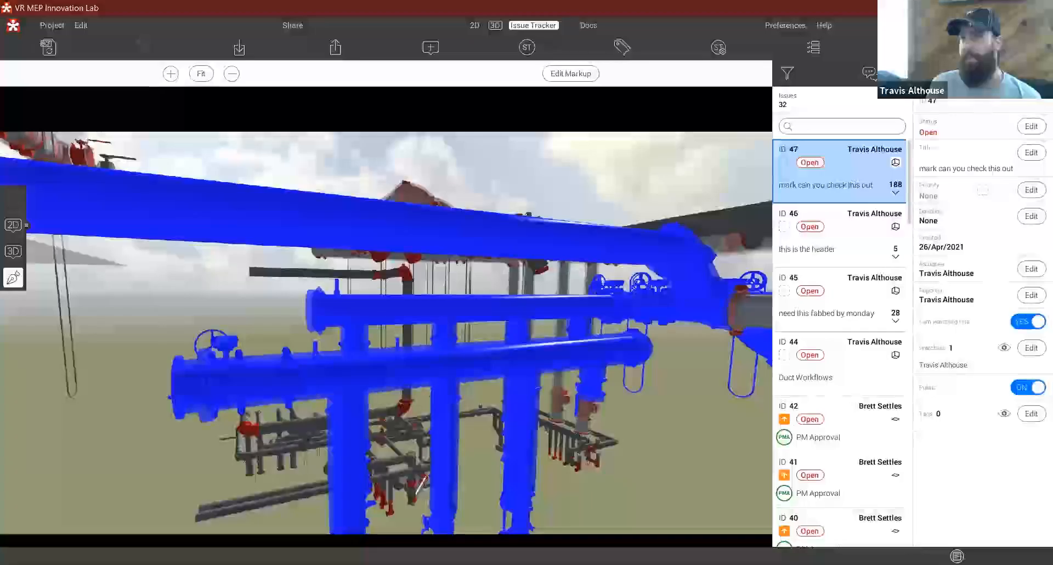
{"action": "left_click", "coordinate": [1033, 269]}
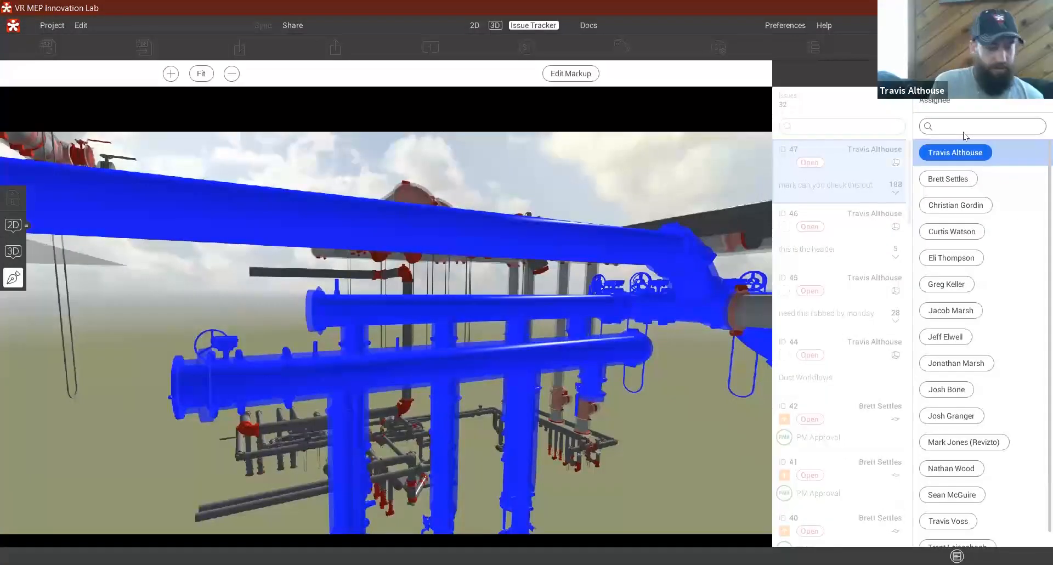
{"action": "type", "text": "mark"}
{"action": "left_click", "coordinate": [960, 154]}
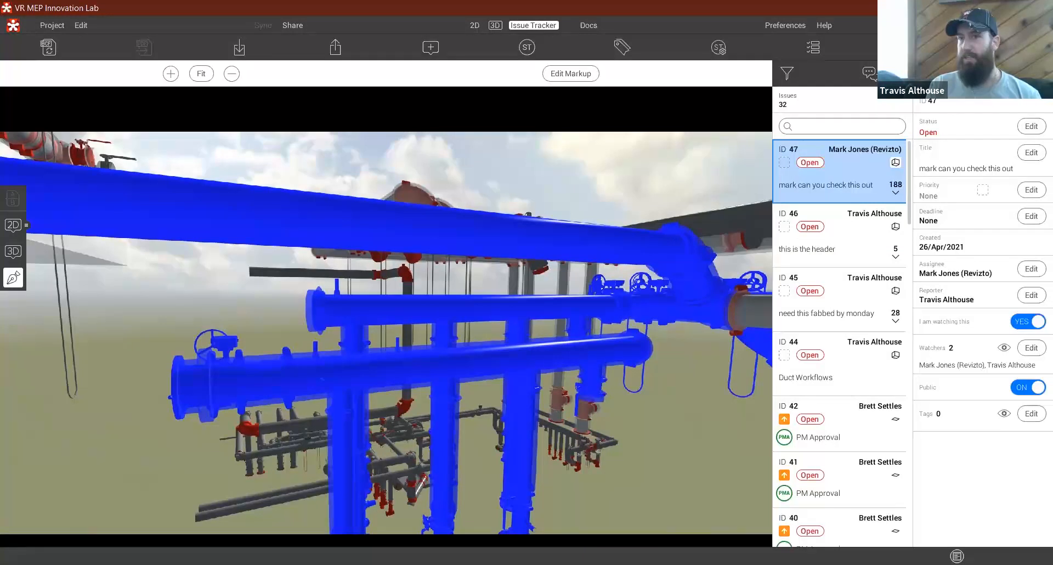
Step: Show the issue's chat, view the assignee's attached image at full size, and close it
{"action": "left_click", "coordinate": [870, 72]}
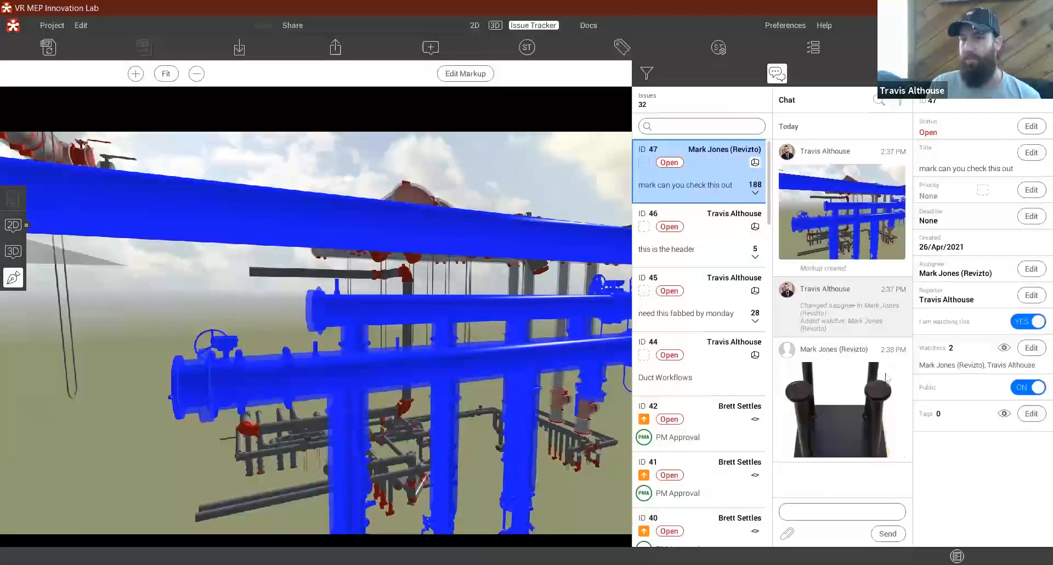
{"action": "left_click", "coordinate": [832, 411]}
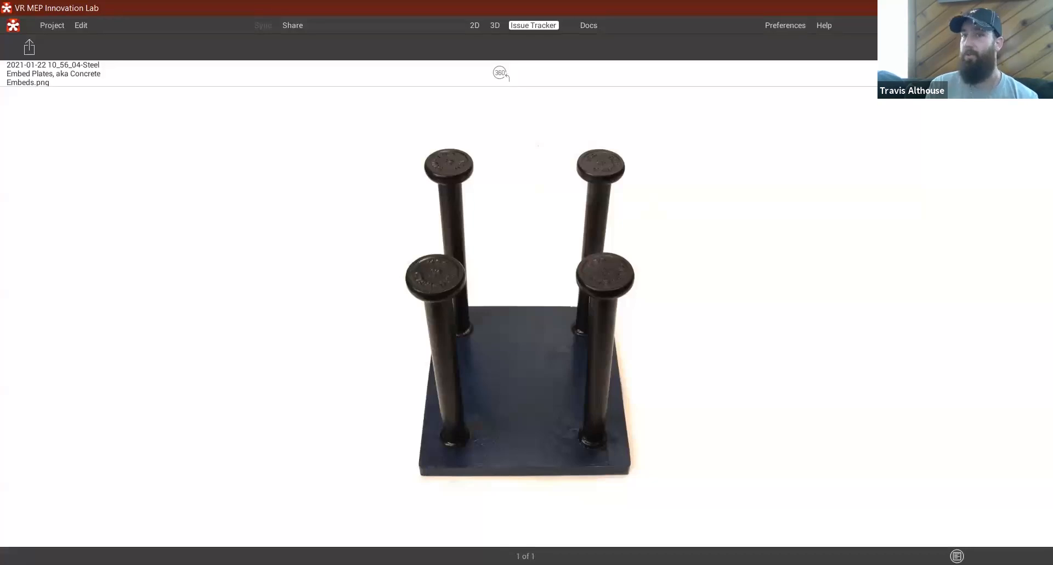
{"action": "left_click", "coordinate": [1031, 74]}
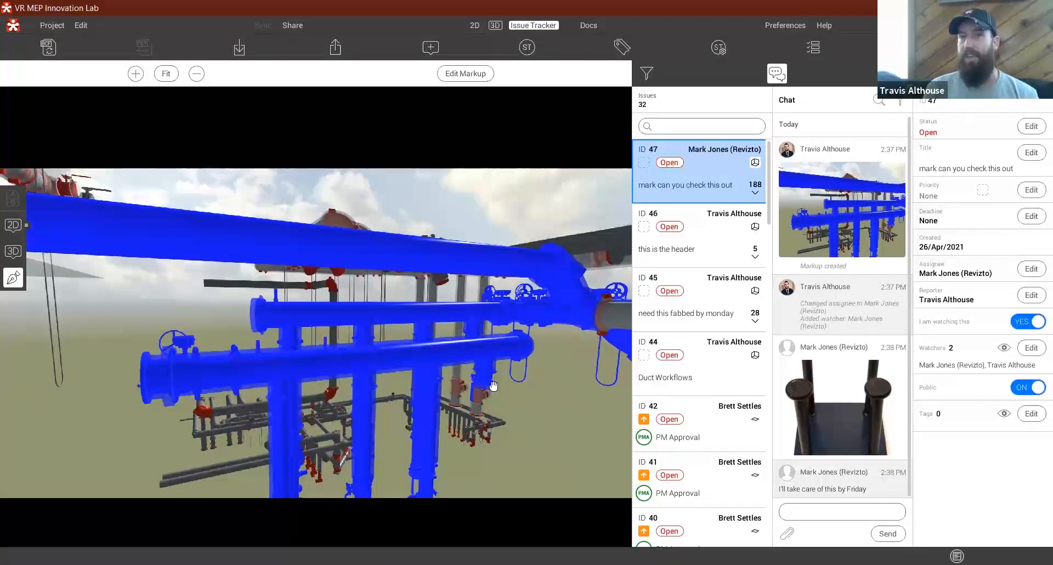
Step: From the issue's 3D view, start a custom property for the selected header objects with category Status and property Taken Off
{"action": "left_click", "coordinate": [13, 251]}
{"action": "left_click_drag", "start_coordinate": [149, 264], "coordinate": [316, 324]}
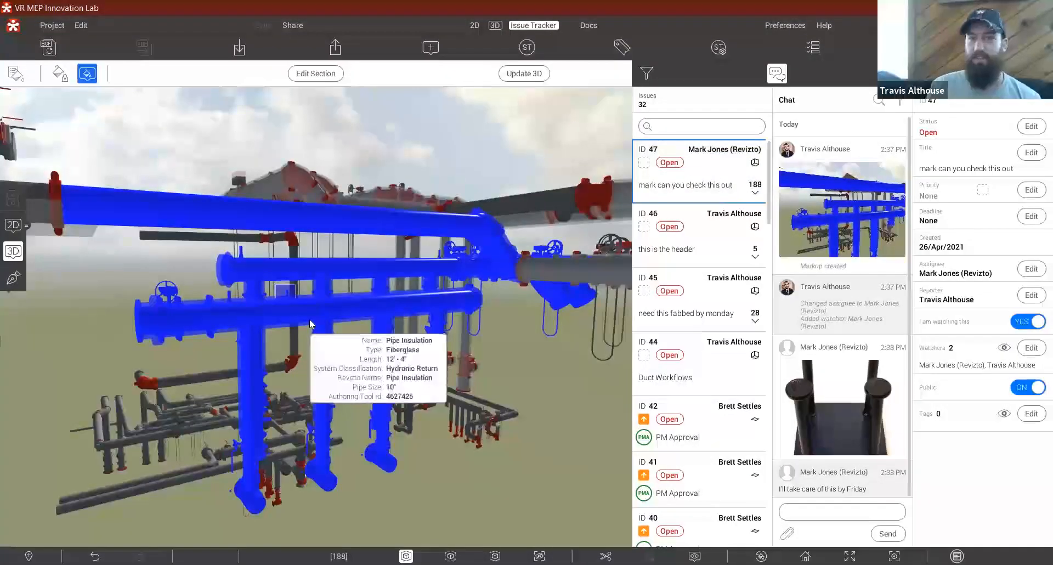
{"action": "right_click", "coordinate": [327, 315]}
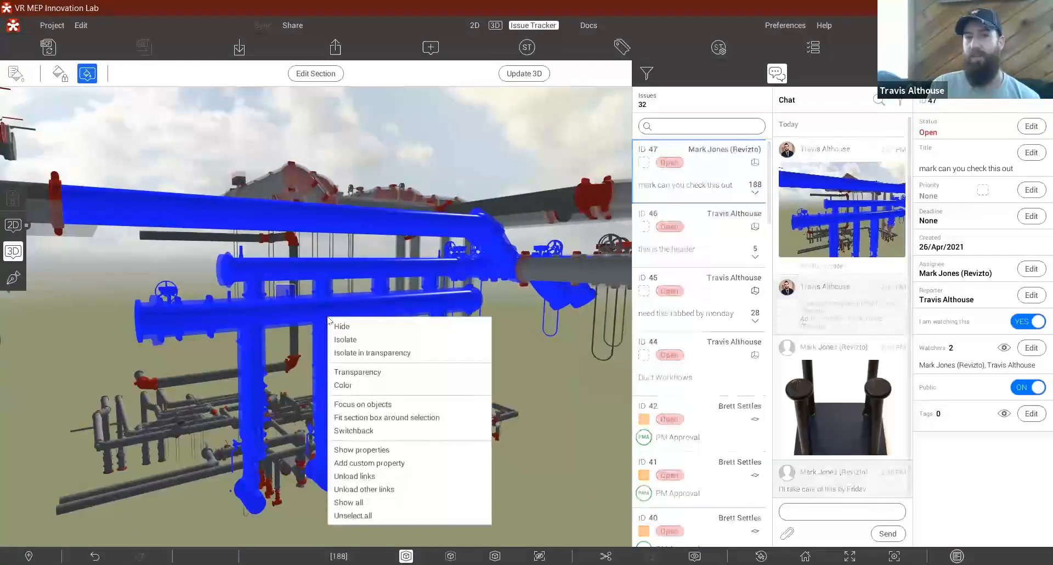
{"action": "left_click", "coordinate": [388, 463]}
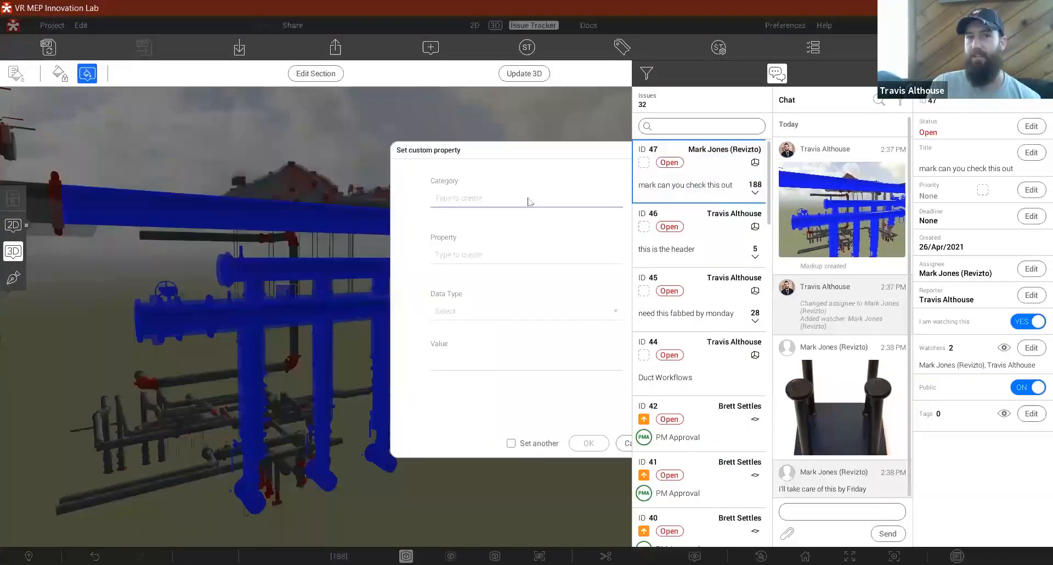
{"action": "type", "text": "Status"}
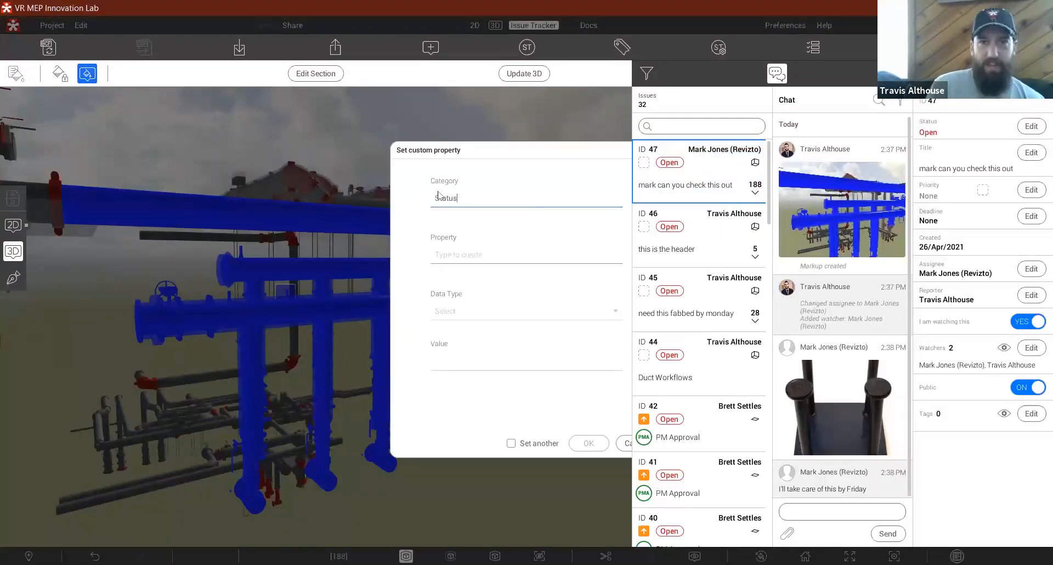
{"action": "left_click", "coordinate": [463, 262]}
{"action": "type", "text": "T"}
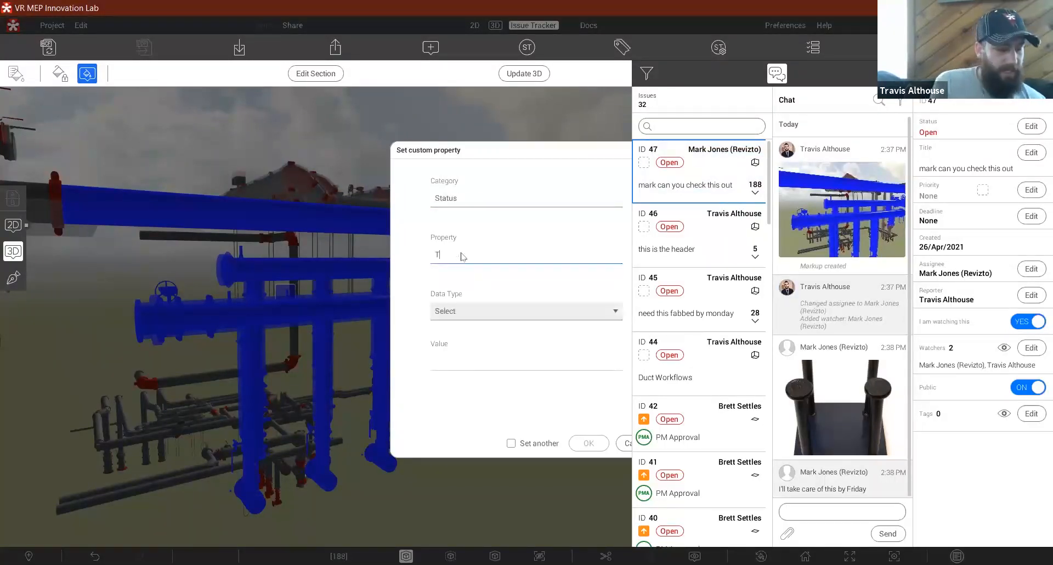
{"action": "type", "text": "aken Off"}
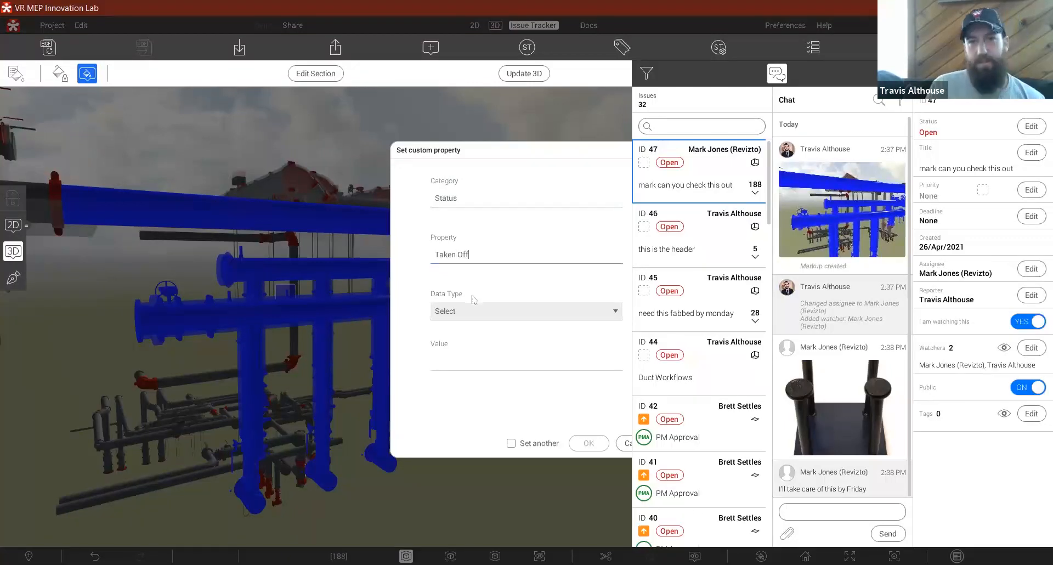
Step: Set the custom property's data type to Boolean and its value to Yes, and apply it to the selected objects
{"action": "left_click", "coordinate": [476, 311]}
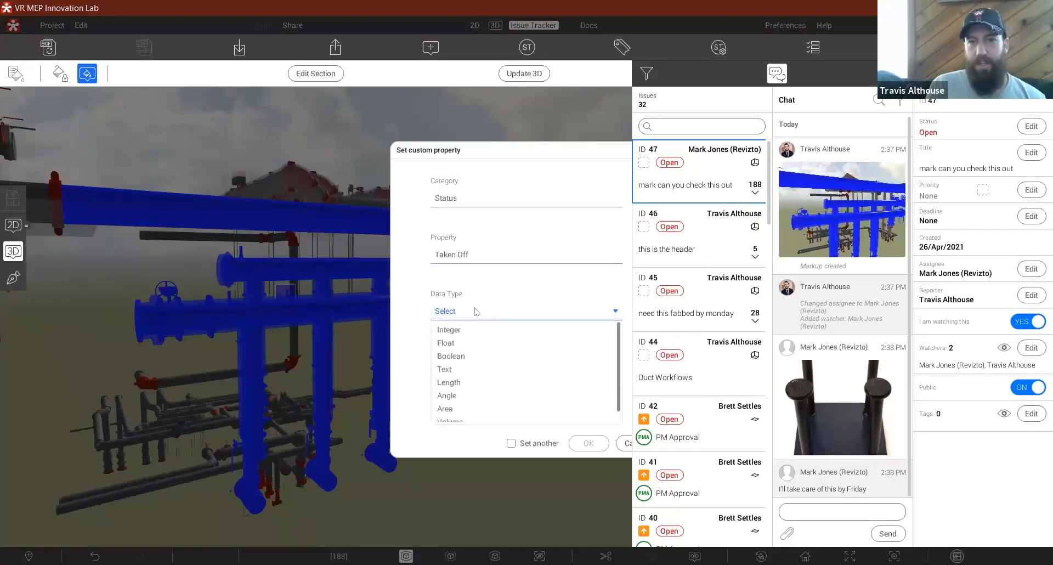
{"action": "left_click", "coordinate": [462, 357]}
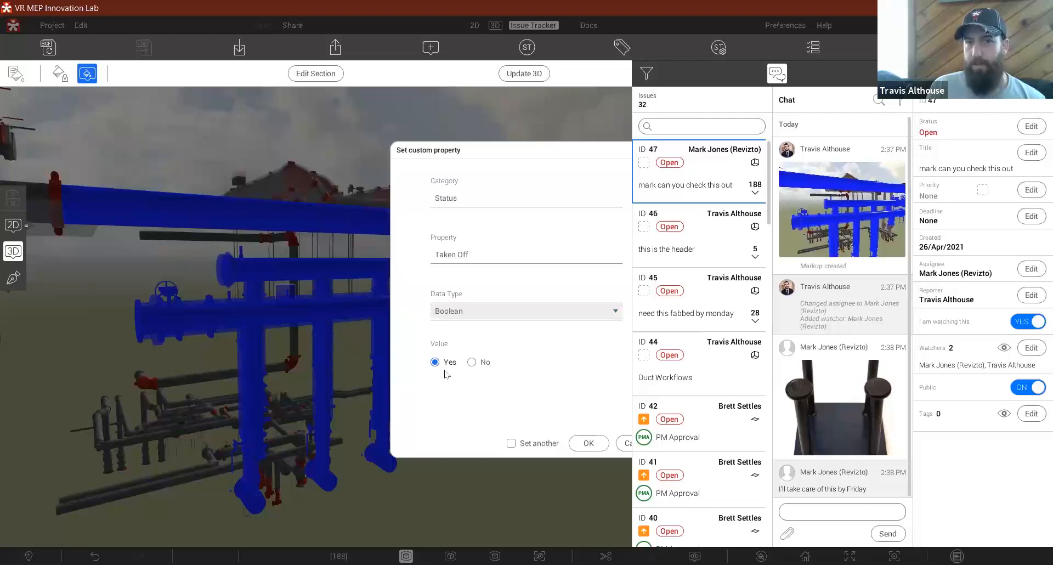
{"action": "left_click", "coordinate": [469, 365]}
{"action": "left_click", "coordinate": [440, 365]}
{"action": "left_click", "coordinate": [471, 367]}
{"action": "left_click", "coordinate": [448, 363]}
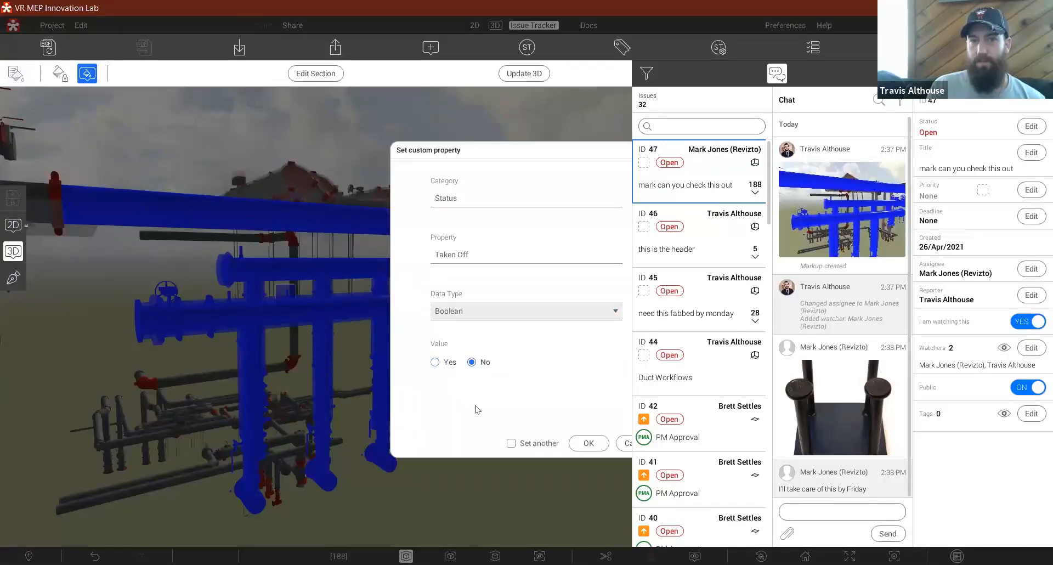
{"action": "left_click", "coordinate": [587, 444]}
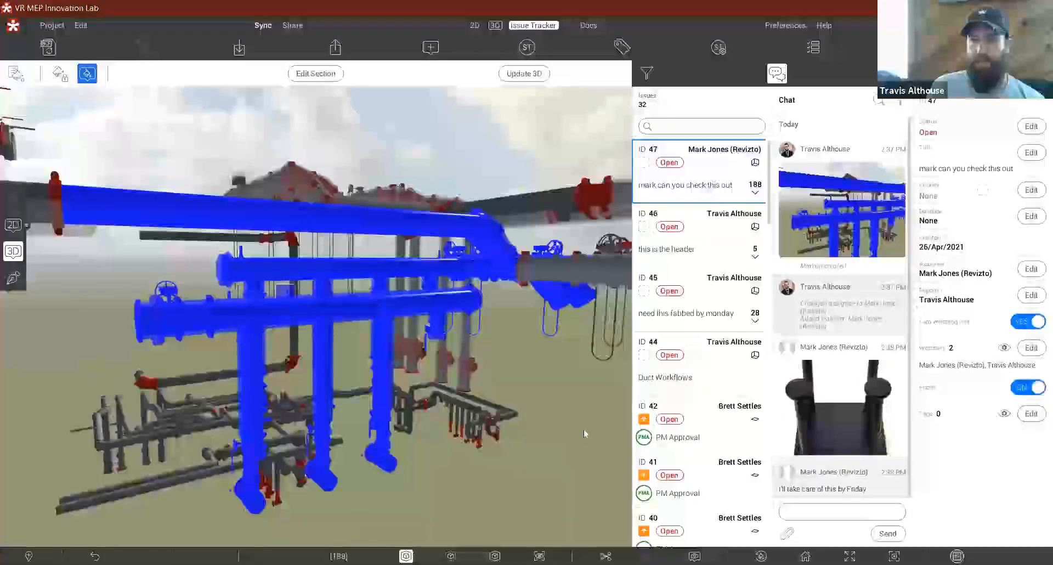
Step: Return to the main 3D workspace and check the Taken Off value under the custom Status category of the selected objects
{"action": "left_click", "coordinate": [495, 26]}
{"action": "scroll", "coordinate": [389, 361], "scroll_direction": "down", "scroll_amount": 3}
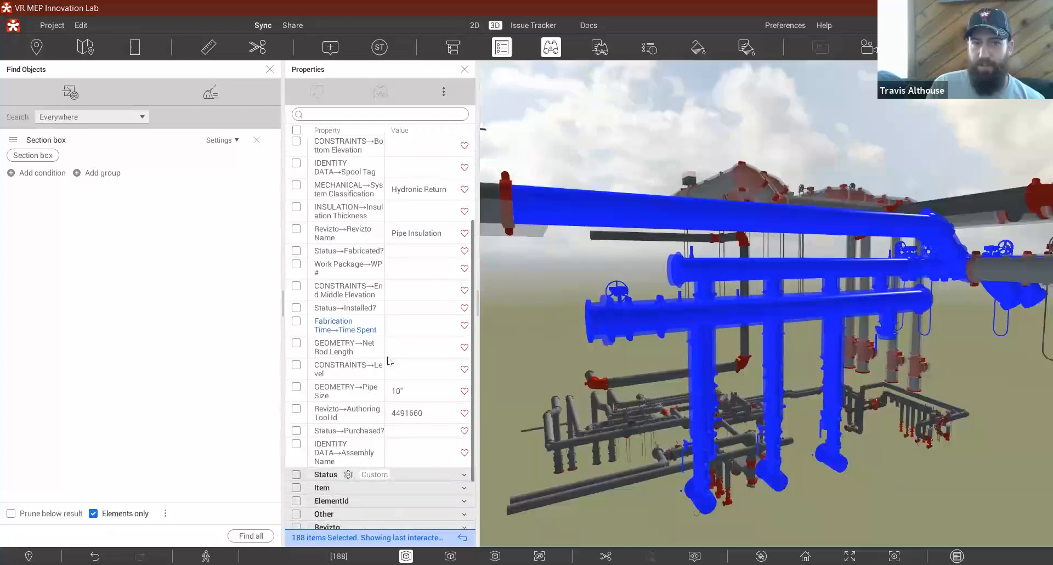
{"action": "scroll", "coordinate": [388, 361], "scroll_direction": "down", "scroll_amount": 2}
{"action": "left_click", "coordinate": [393, 404]}
{"action": "left_click", "coordinate": [395, 420]}
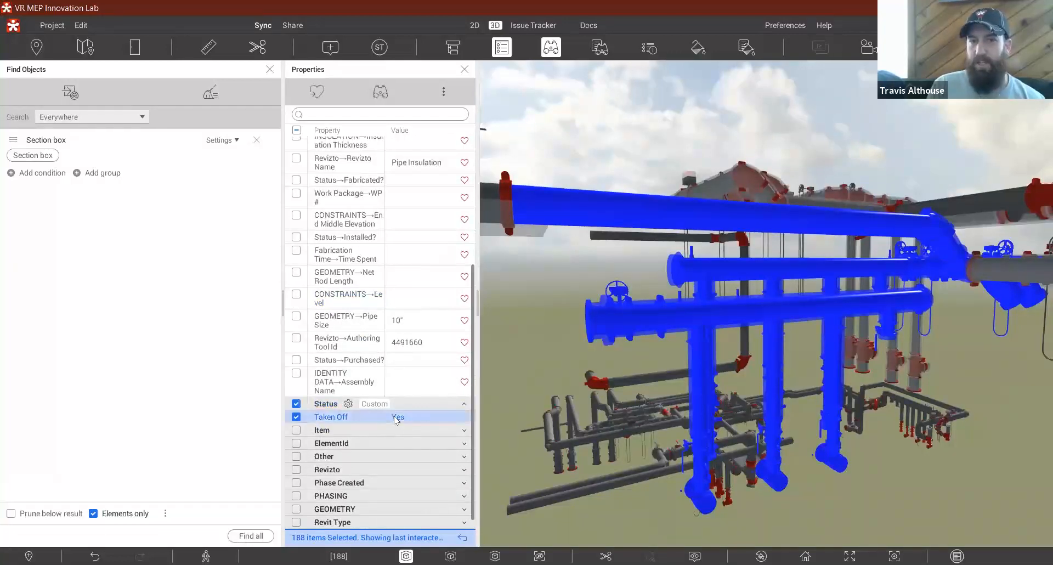
{"action": "right_click", "coordinate": [394, 419]}
{"action": "left_click", "coordinate": [430, 289]}
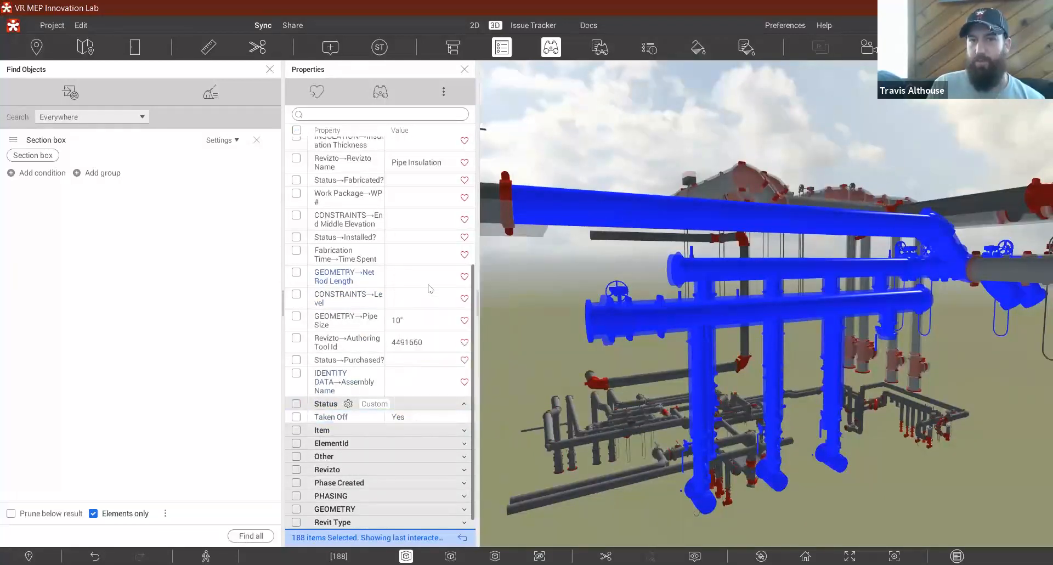
Step: Color the selected header objects green and clear the selection
{"action": "right_click", "coordinate": [627, 314]}
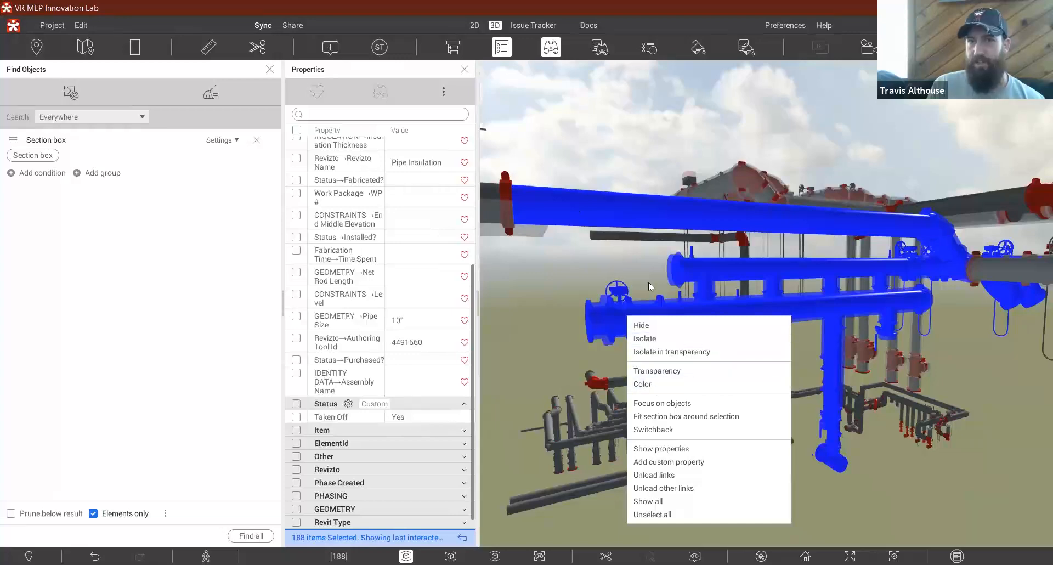
{"action": "left_click", "coordinate": [643, 384]}
{"action": "left_click_drag", "start_coordinate": [551, 170], "coordinate": [490, 188]}
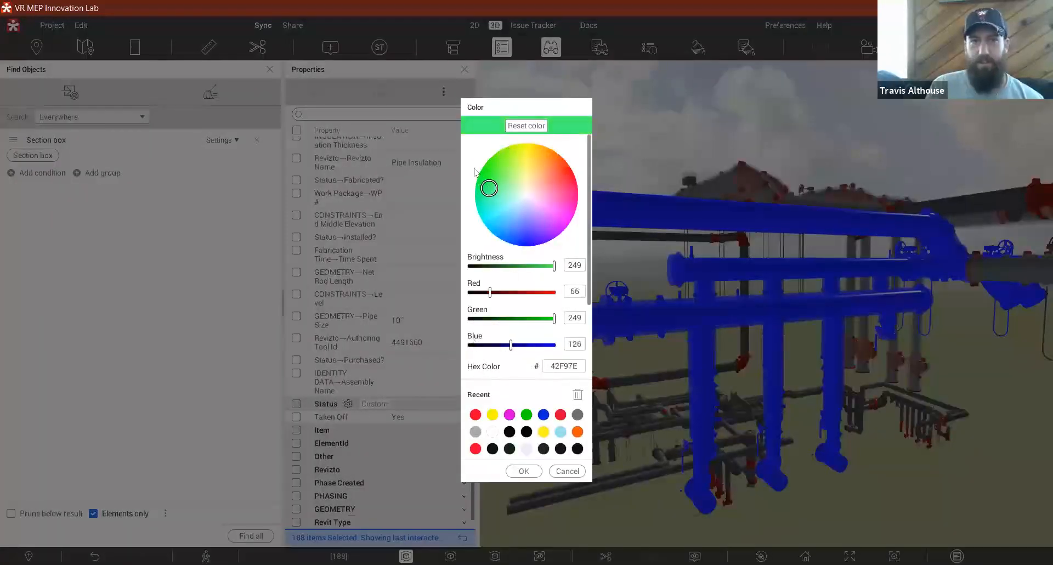
{"action": "left_click", "coordinate": [523, 471]}
{"action": "left_click", "coordinate": [535, 328]}
{"action": "left_click_drag", "start_coordinate": [1013, 365], "coordinate": [1045, 454]}
{"action": "right_click_drag", "start_coordinate": [1044, 453], "coordinate": [1012, 491]}
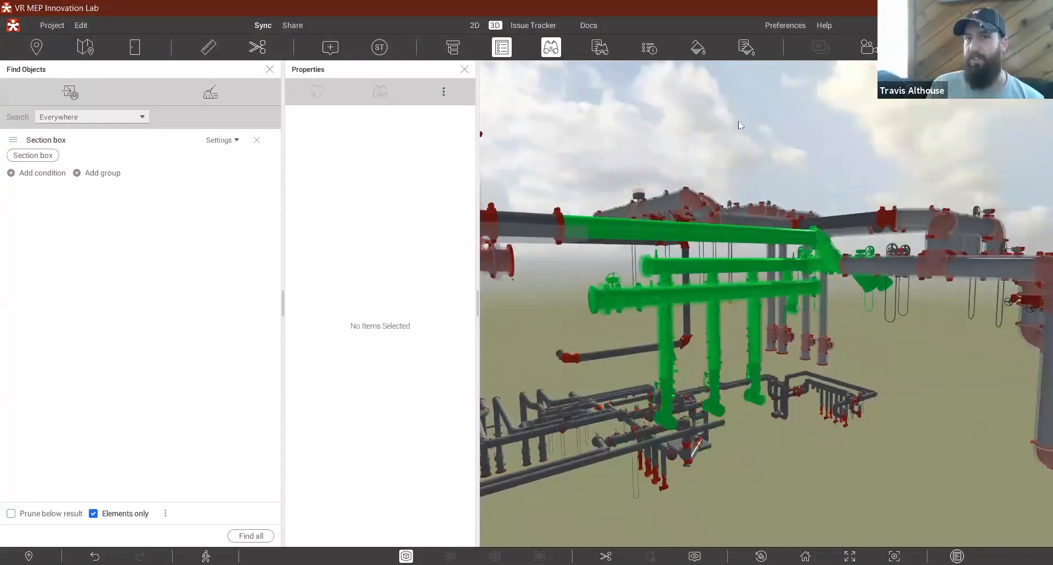
Step: Try activating the System Colors appearance template, and undo the change
{"action": "left_click", "coordinate": [746, 47]}
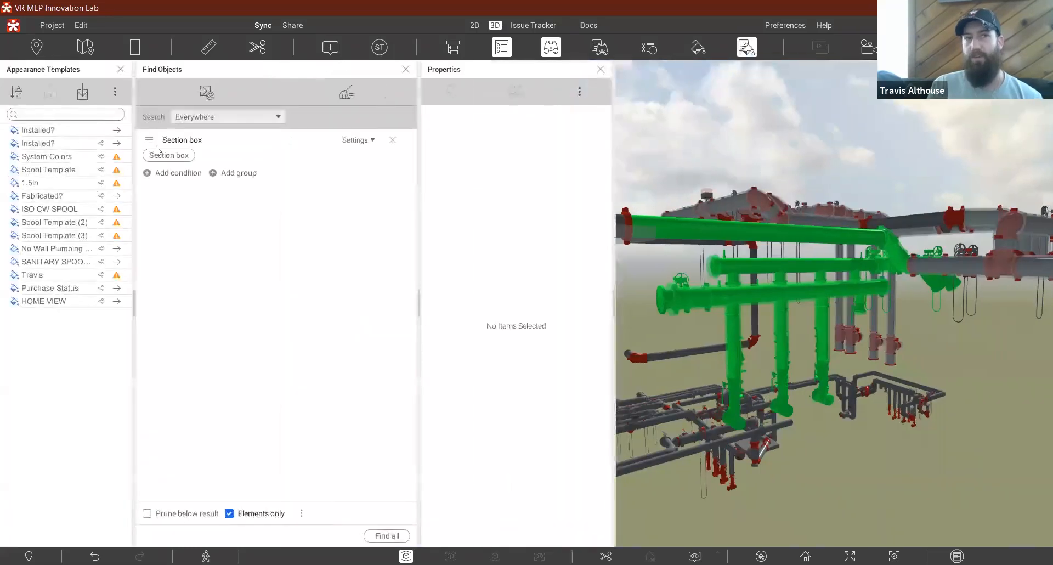
{"action": "left_click", "coordinate": [116, 158]}
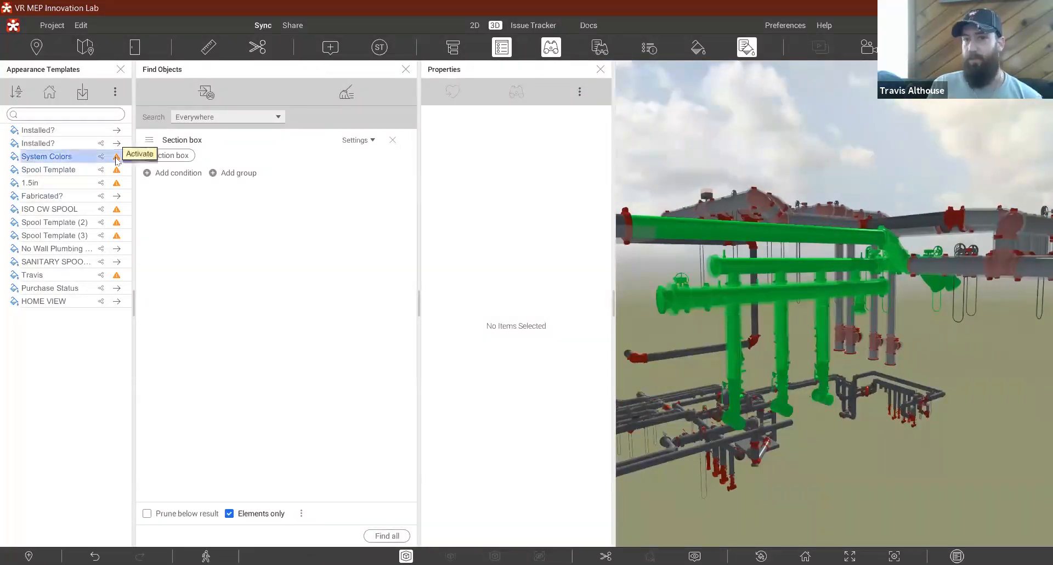
{"action": "key", "text": "Escape"}
{"action": "middle_click_drag", "start_coordinate": [876, 331], "coordinate": [874, 428]}
{"action": "left_click", "coordinate": [95, 556]}
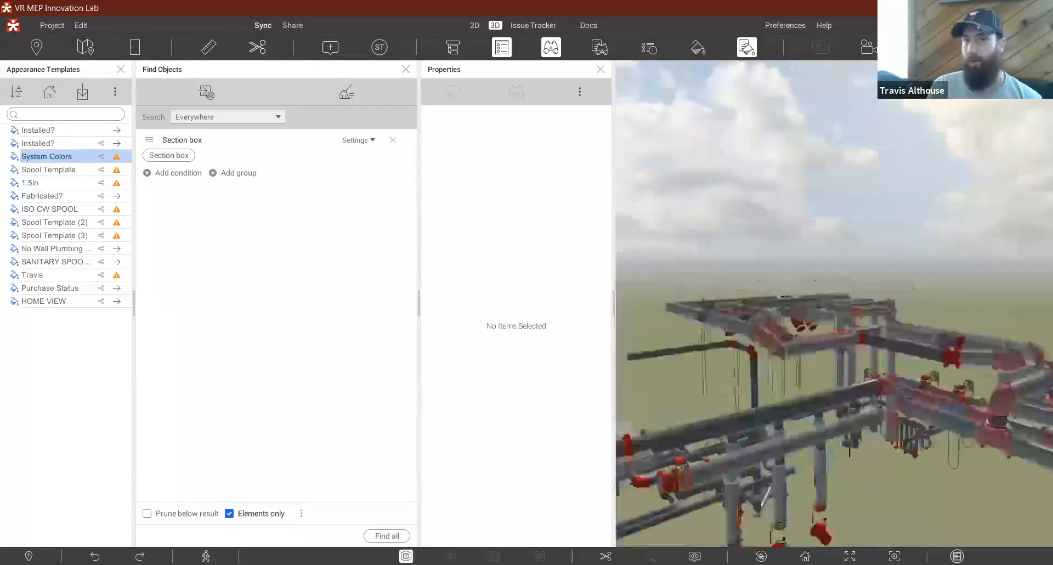
{"action": "left_click", "coordinate": [94, 557]}
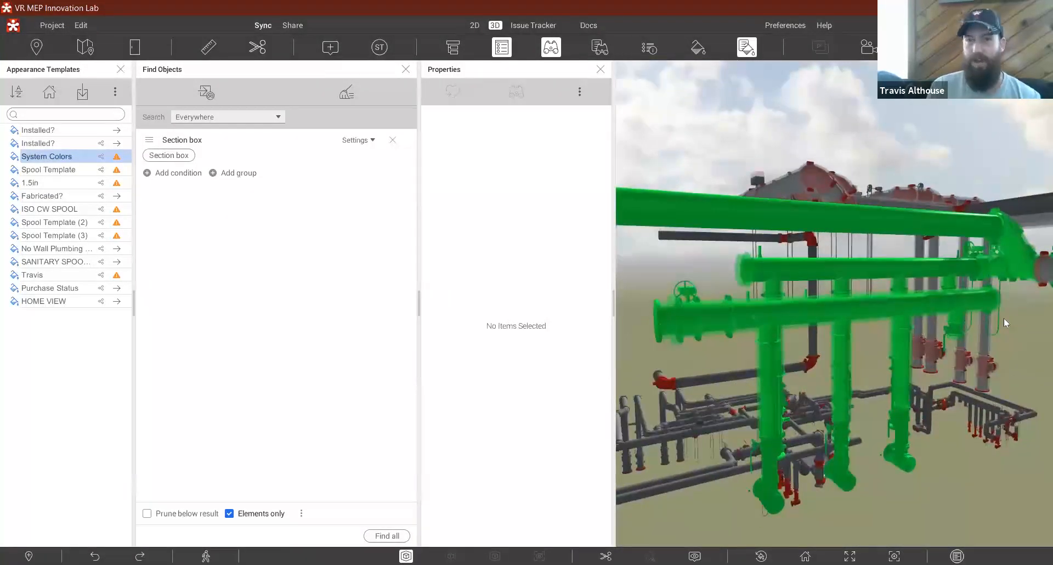